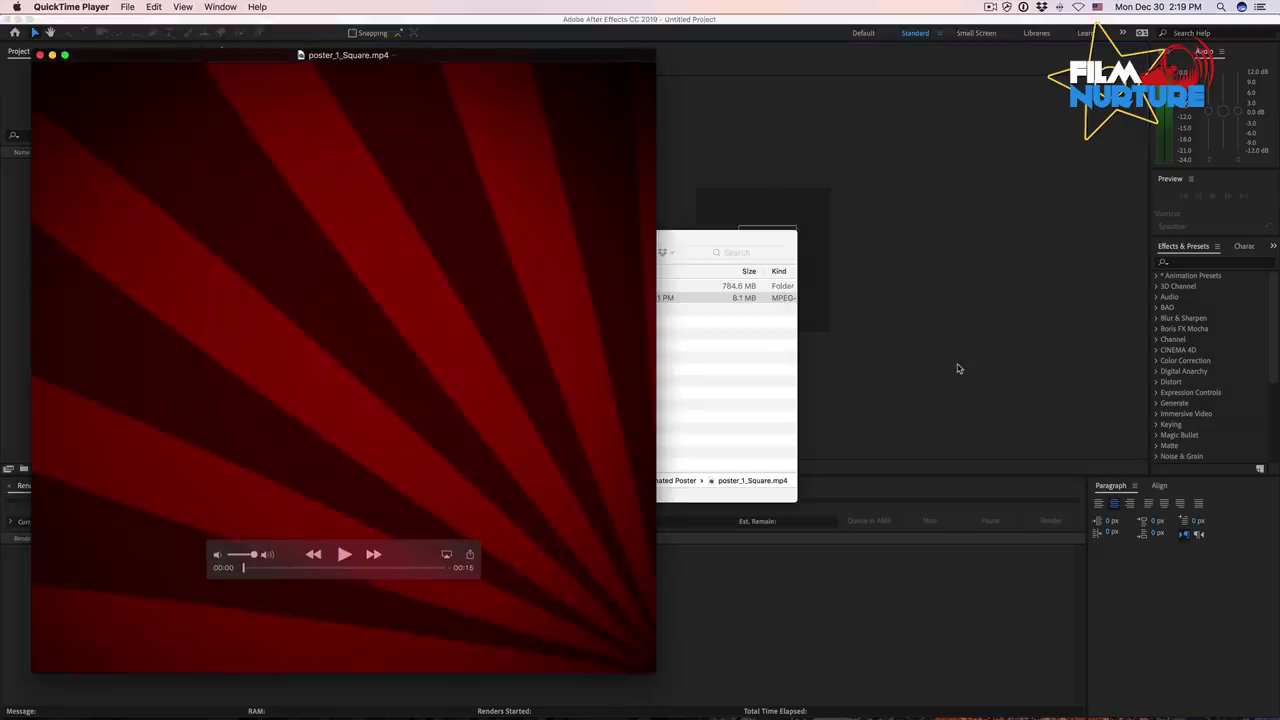
# - Import poster-bare student.psd and superstar LOGO_eng.mov from Finder, then save the project as square bg.aep
pyautogui.press('space')
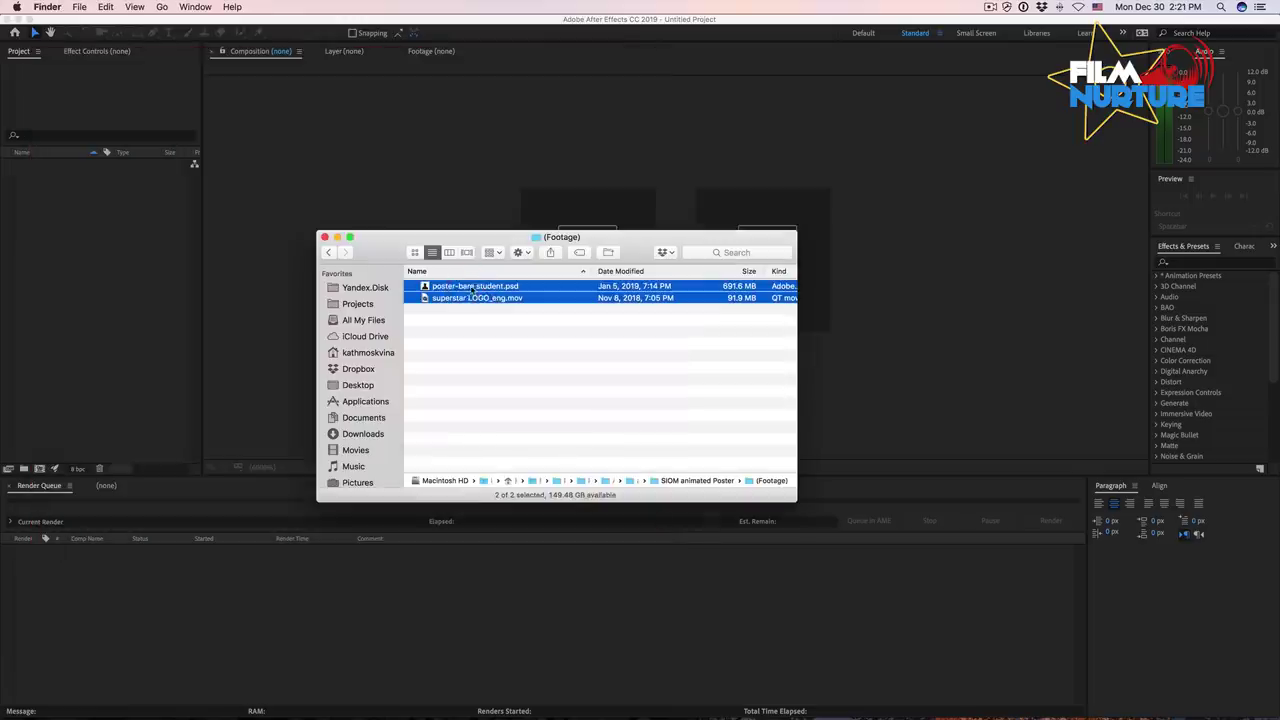
pyautogui.moveTo(455, 289); pyautogui.dragTo(69, 196)
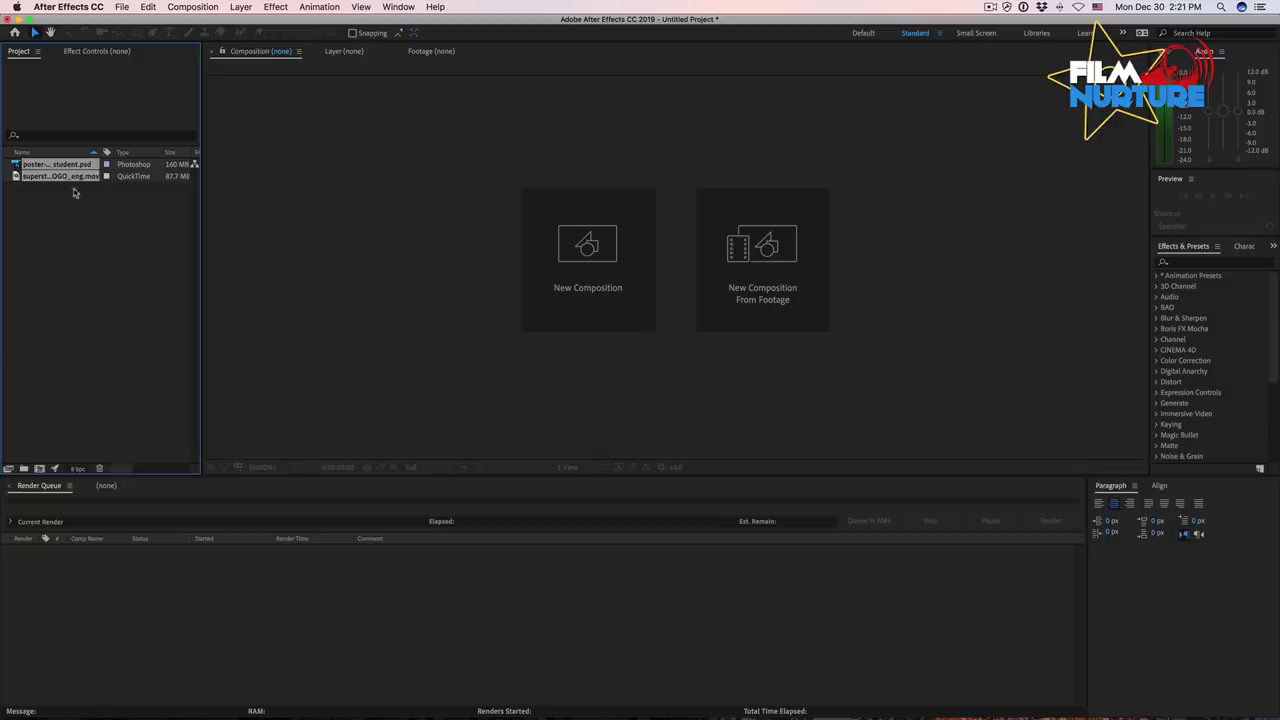
pyautogui.click(72, 193)
pyautogui.press('super+s')
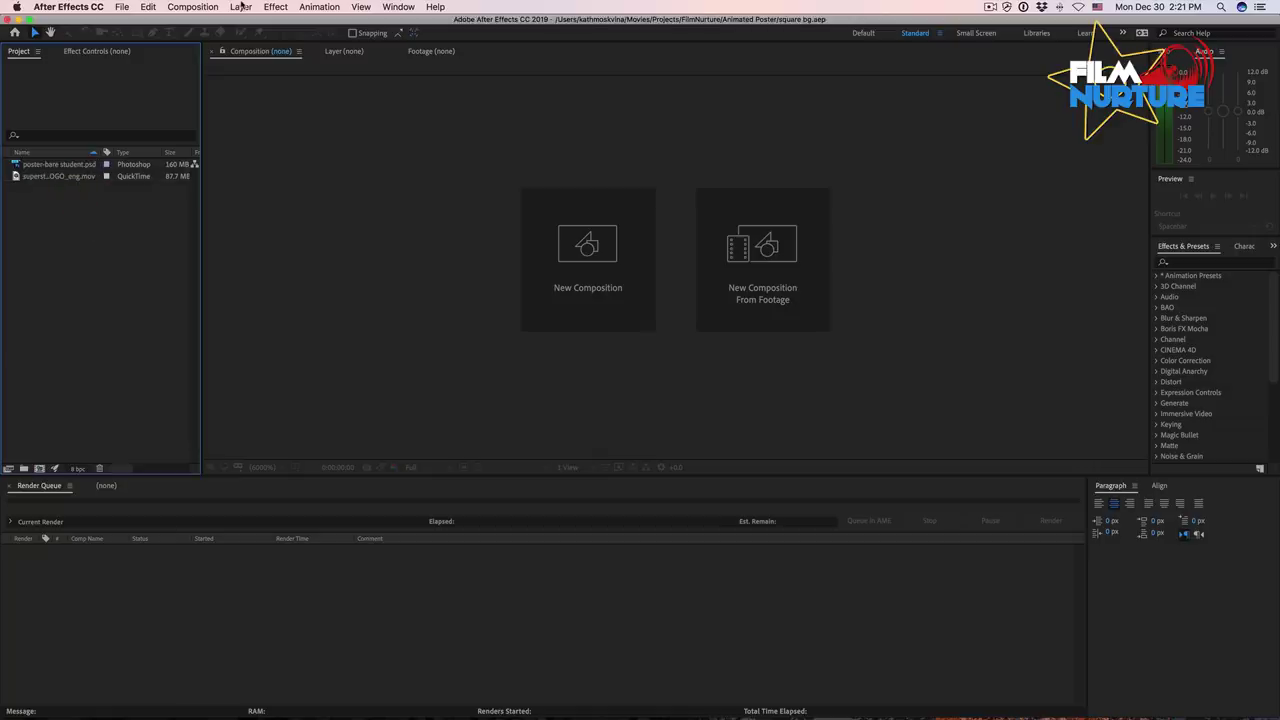
# - Create a 1000×1000 composition named 'IG motion video' with duration 10100
pyautogui.click(240, 7)
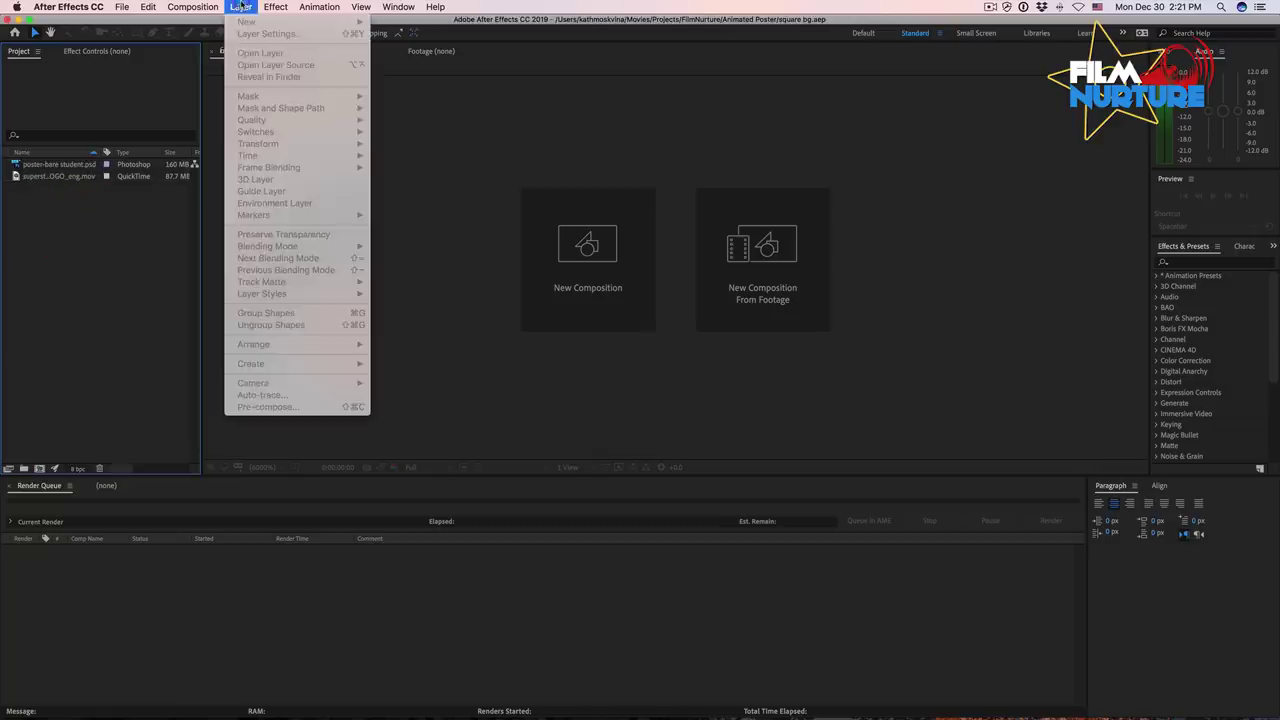
pyautogui.click(198, 26)
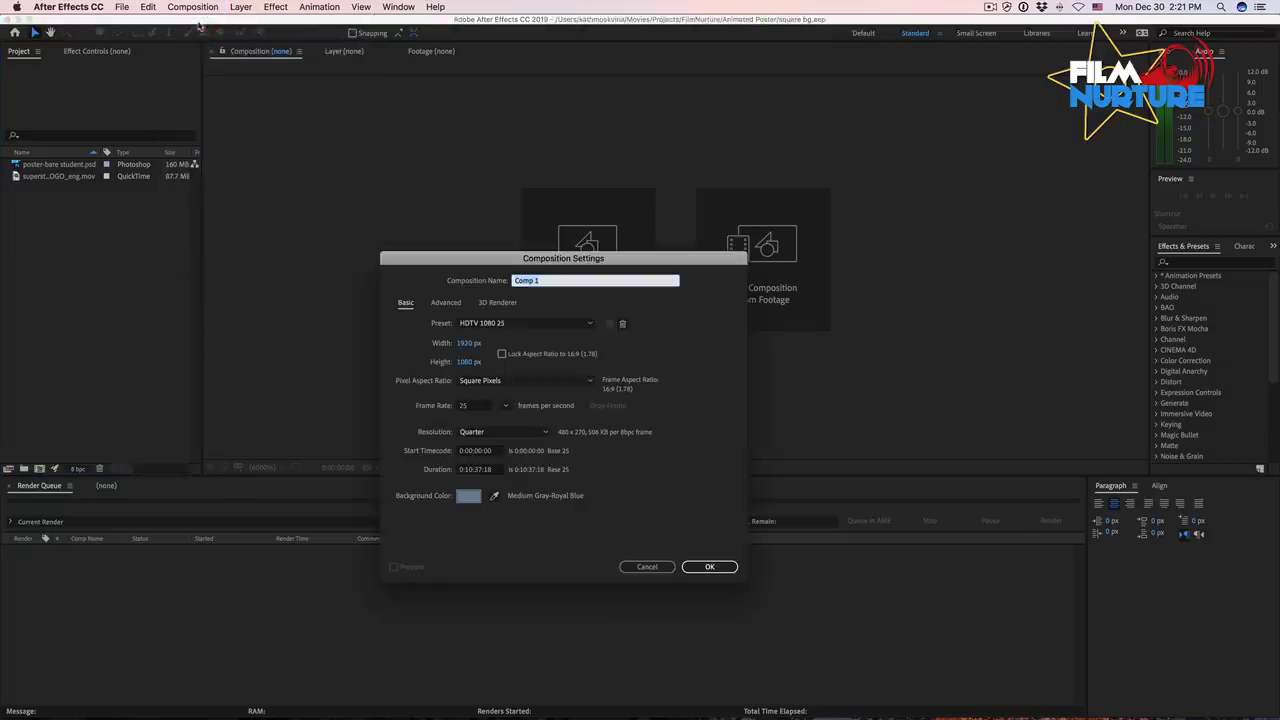
pyautogui.write('G  motion video')
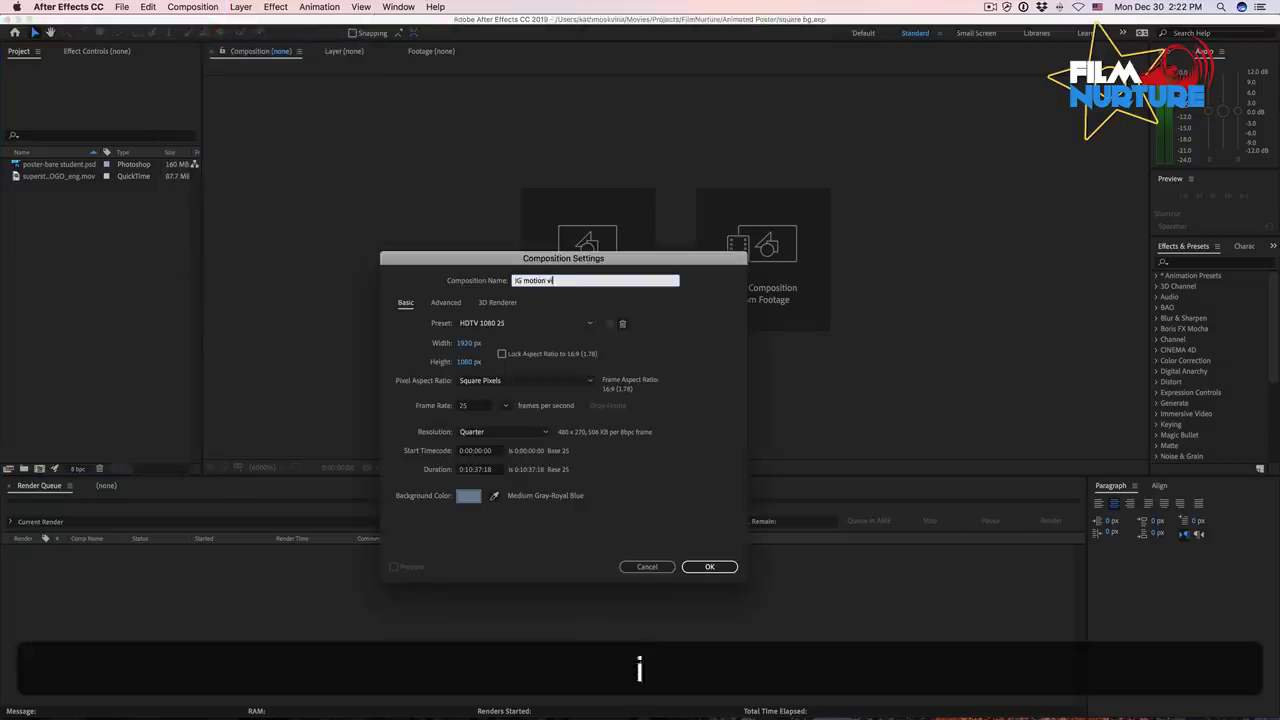
pyautogui.click(465, 343)
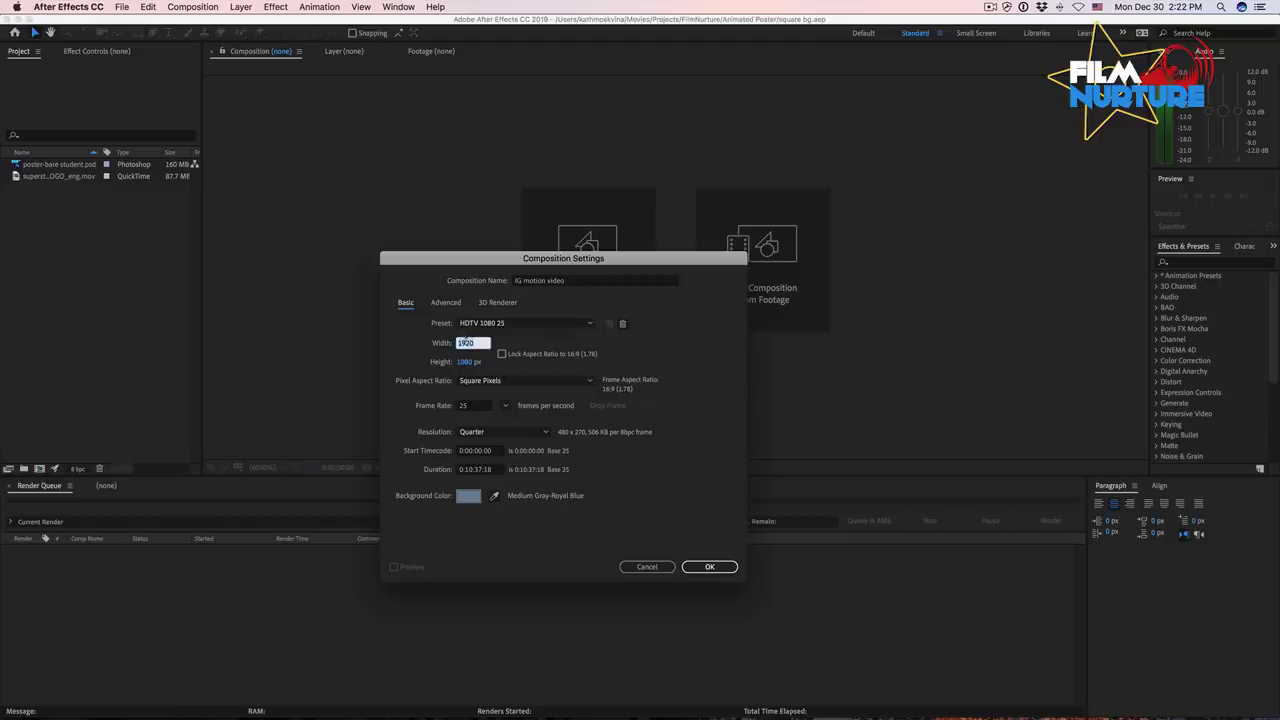
pyautogui.write('1000')
pyautogui.press('Tab')
pyautogui.write('1000')
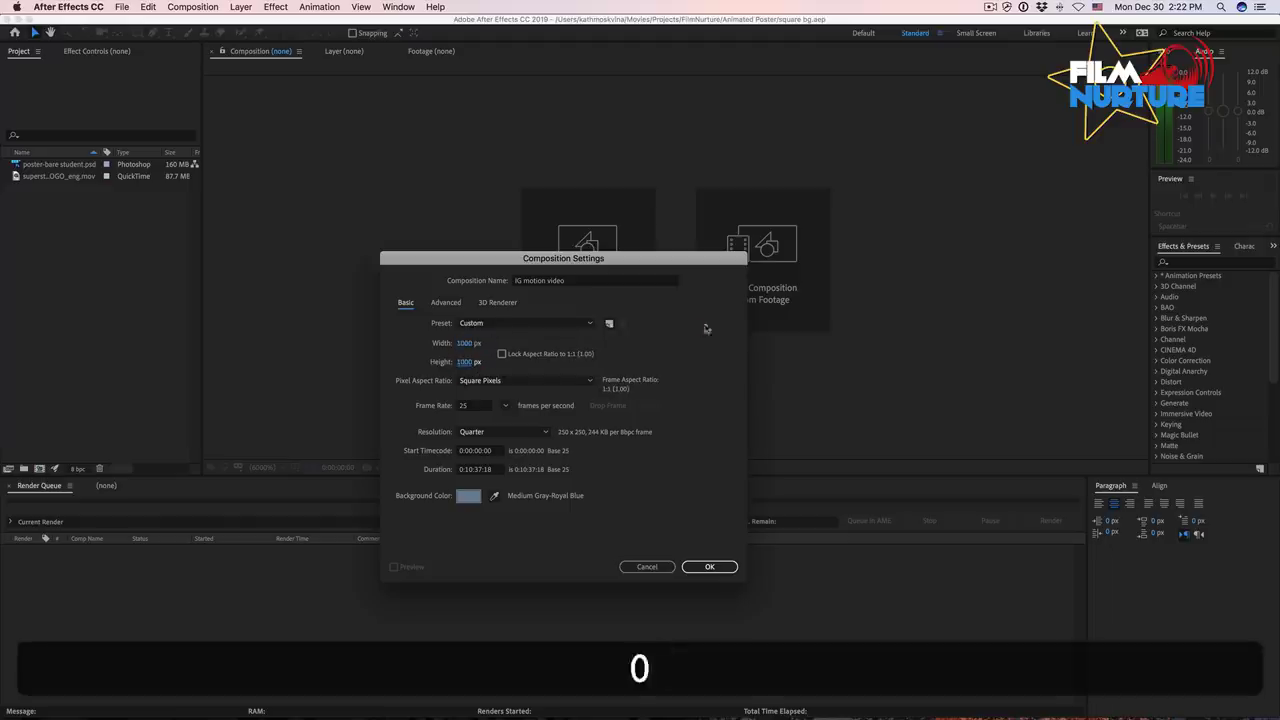
pyautogui.press('Tab')
pyautogui.click(467, 470)
pyautogui.write('10100')
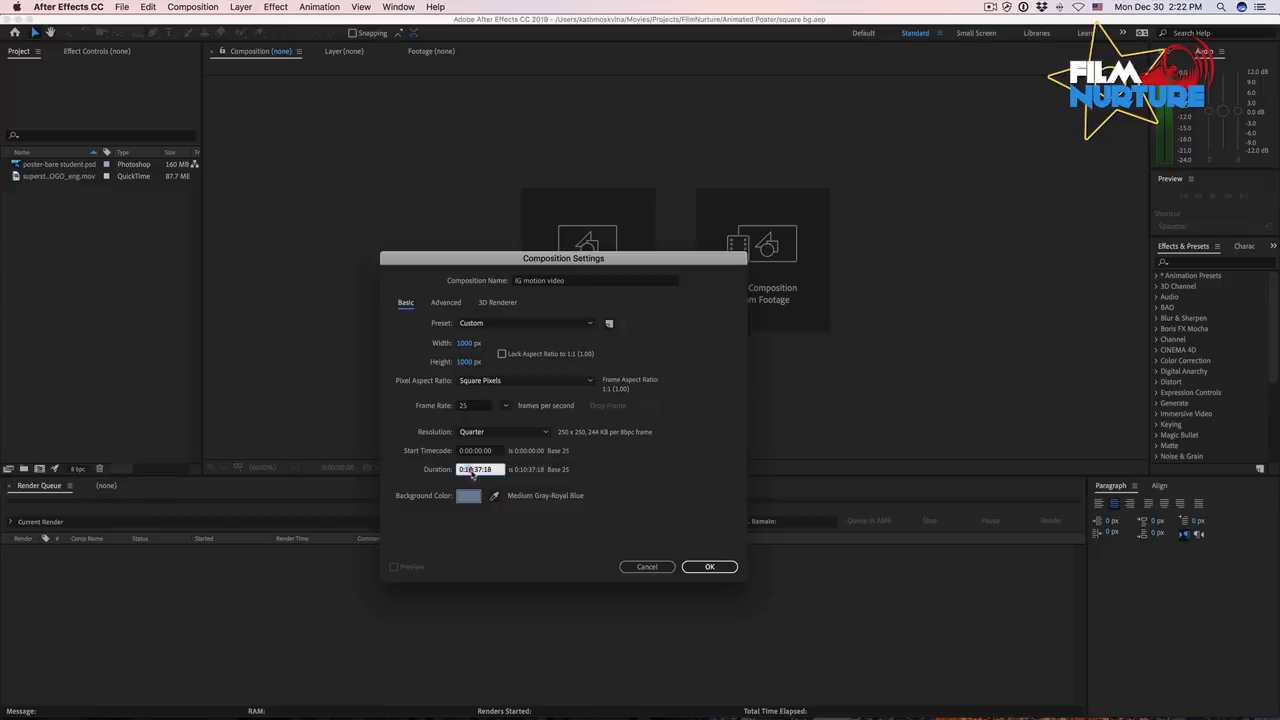
pyautogui.click(480, 469)
pyautogui.click(709, 566)
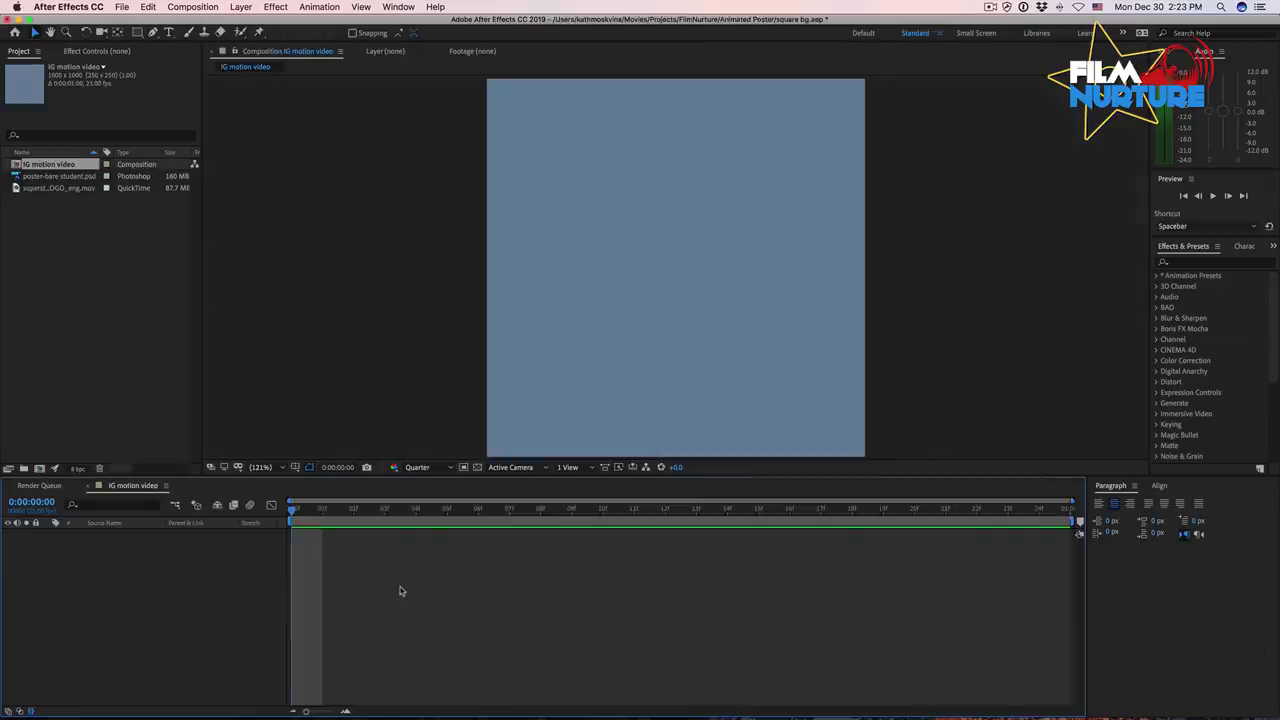
# - Add a dark red 3C0603 solid named Sunburst BG filling the composition
pyautogui.click(228, 7)
pyautogui.moveTo(300, 28)
pyautogui.click(400, 40)
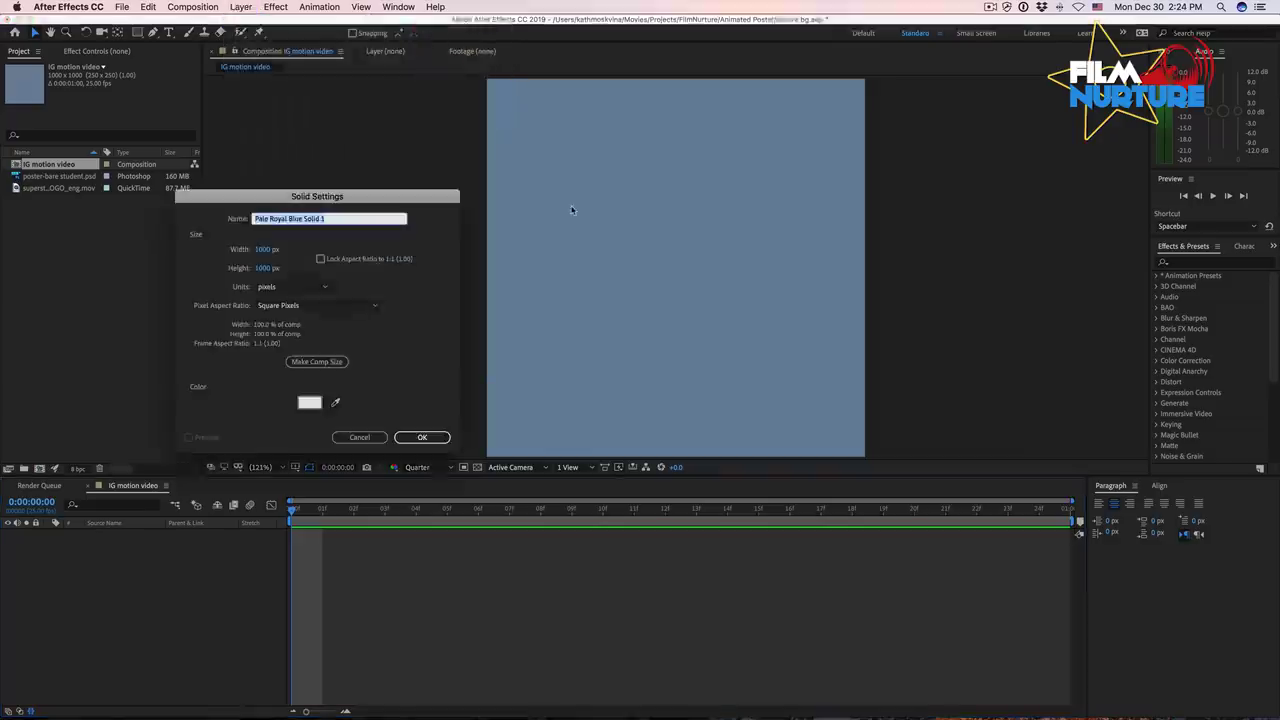
pyautogui.write('Sunburst BG')
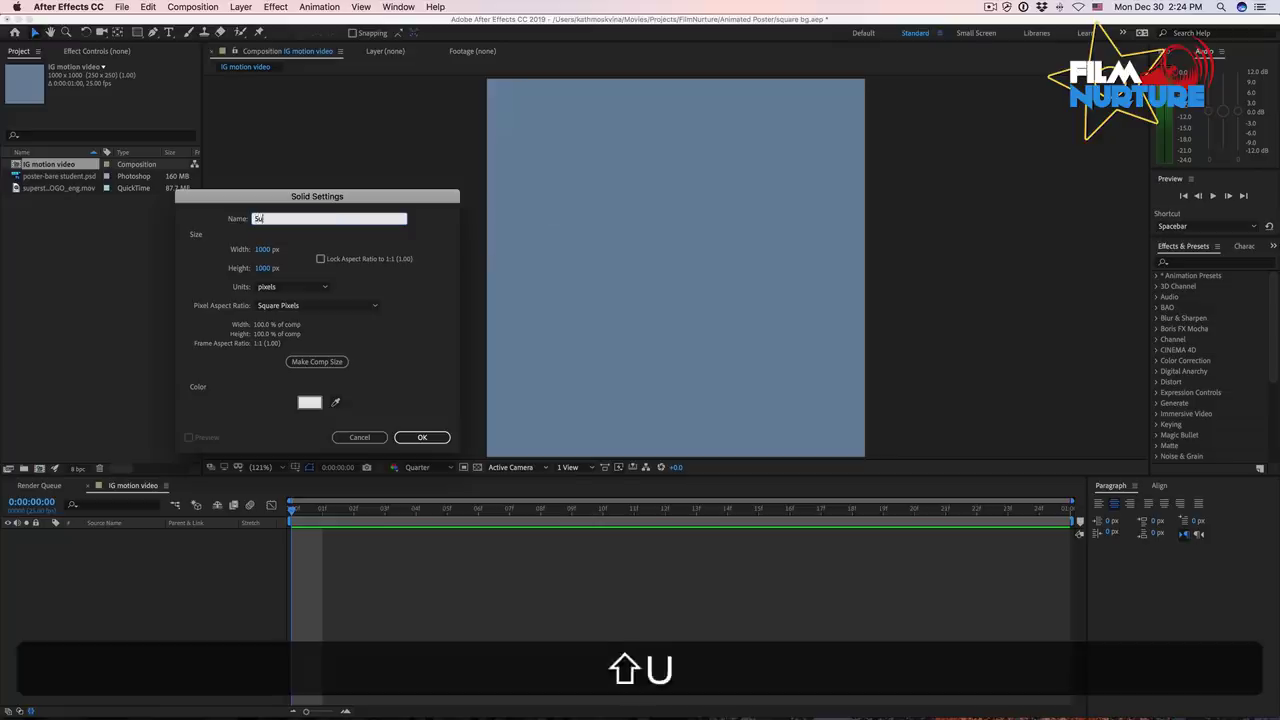
pyautogui.click(309, 401)
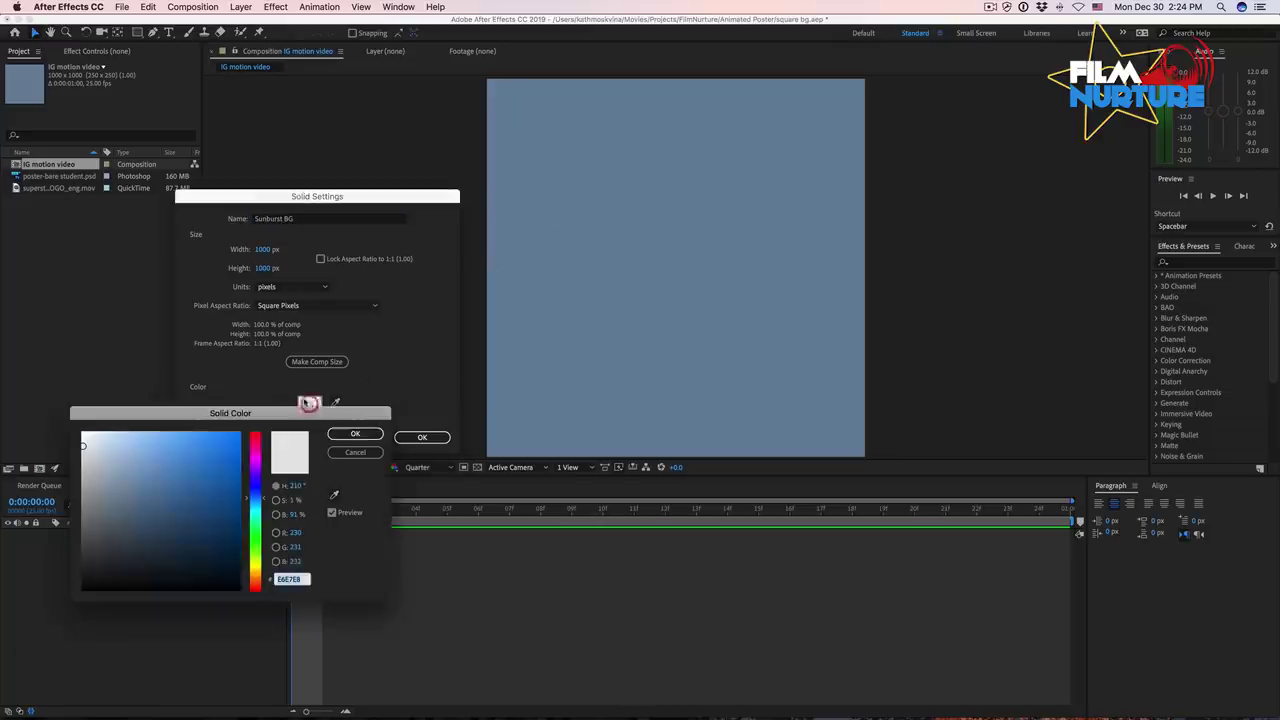
pyautogui.write('3C0603')
pyautogui.click(356, 434)
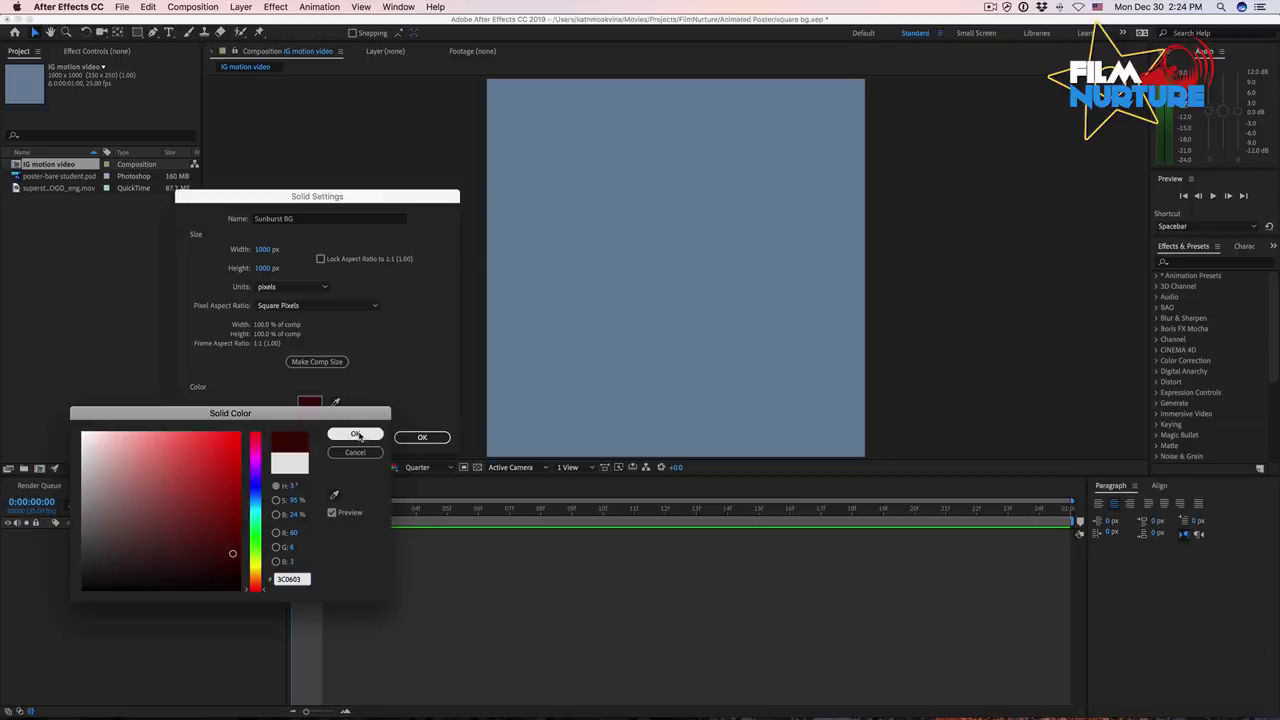
pyautogui.click(422, 437)
# - Save the project and deselect the Sunburst BG layer
pyautogui.press('super+s')
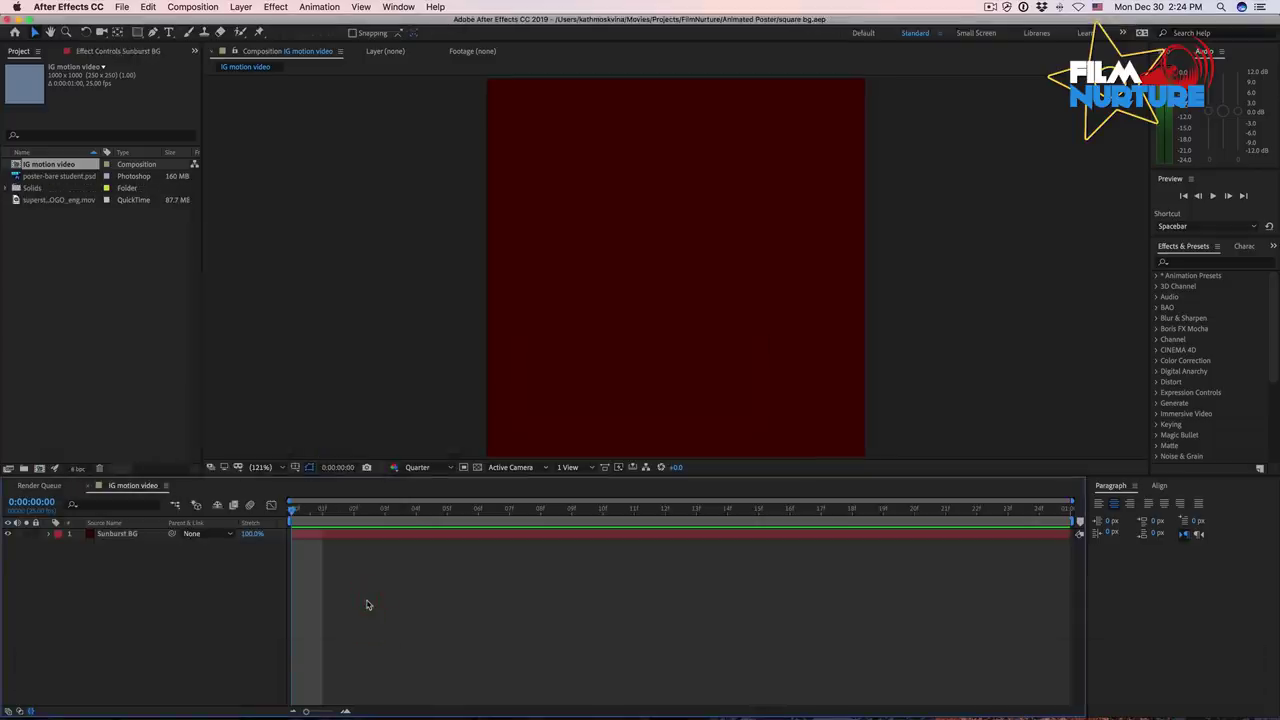
pyautogui.click(323, 590)
pyautogui.press('q')
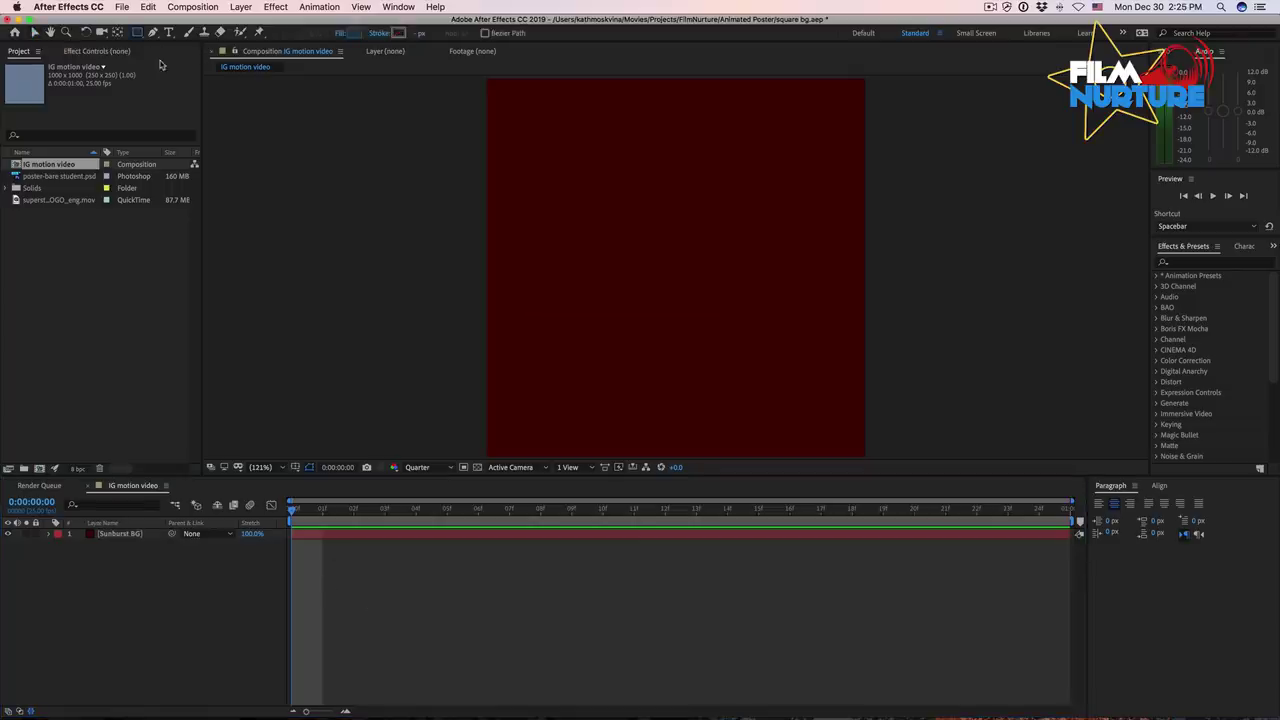
# - Create a star shape filling the composition and give it 21 points
pyautogui.moveTo(138, 35); pyautogui.dragTo(184, 90)
pyautogui.doubleClick(138, 35)
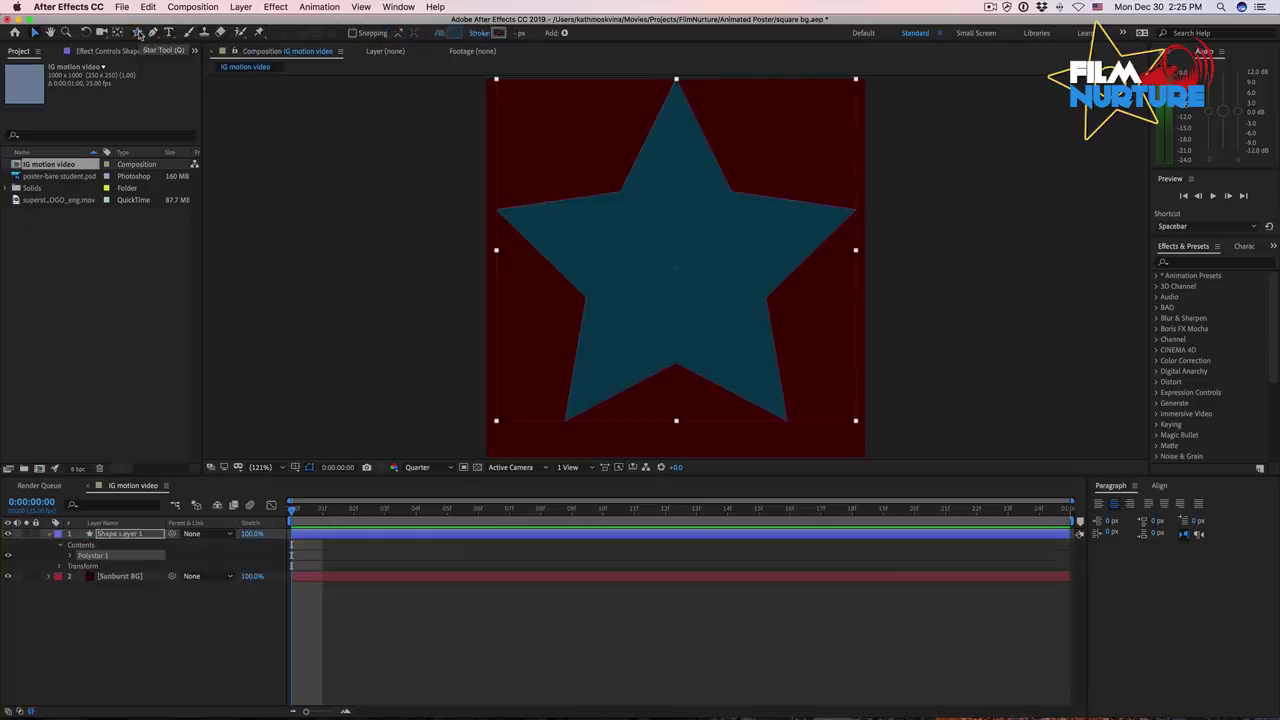
pyautogui.click(70, 555)
pyautogui.click(81, 567)
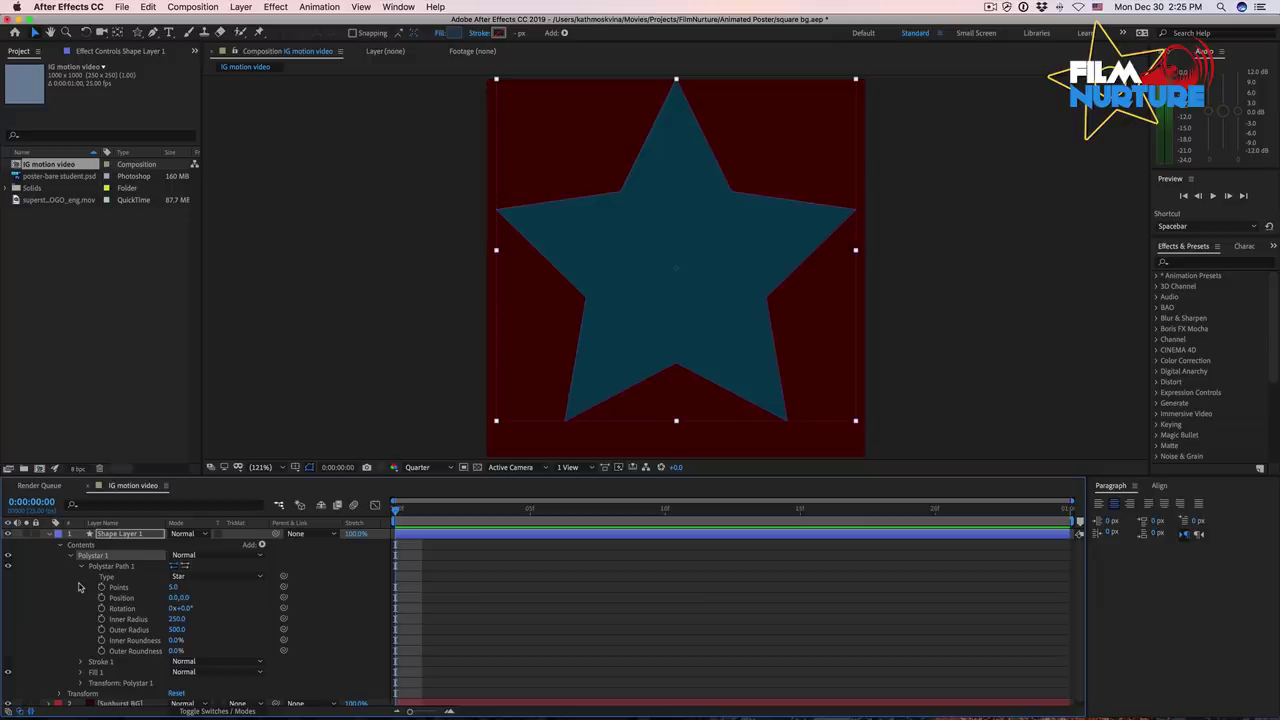
pyautogui.click(176, 587)
pyautogui.write('21')
pyautogui.press('Return')
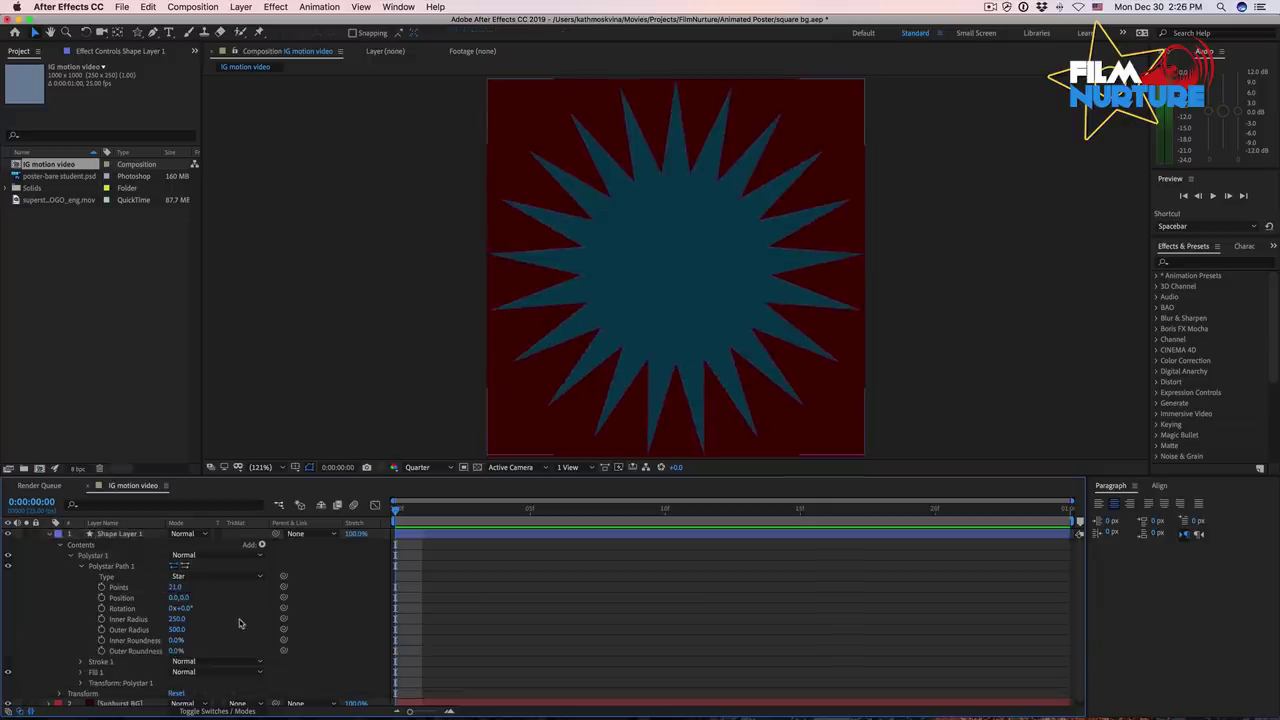
# - Set the star's inner radius to 1 and outer radius to 1700
pyautogui.click(180, 619)
pyautogui.write('1')
pyautogui.press('Return')
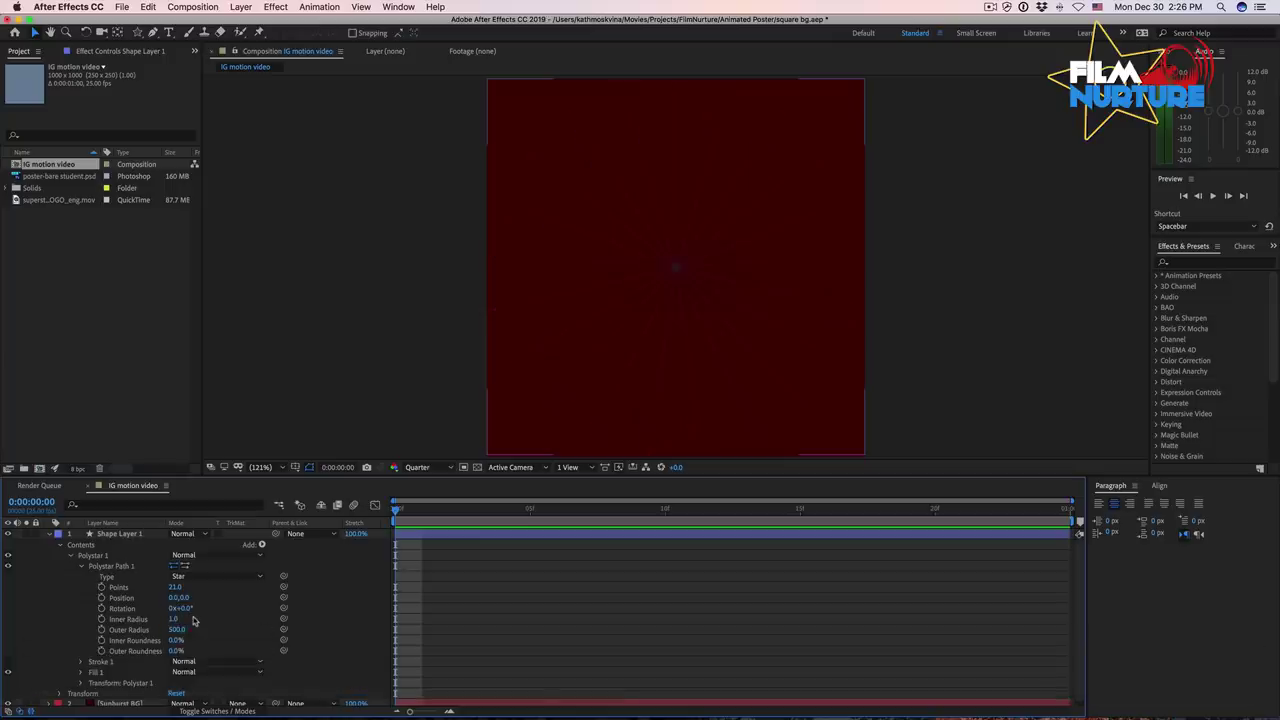
pyautogui.click(177, 629)
pyautogui.write('1700')
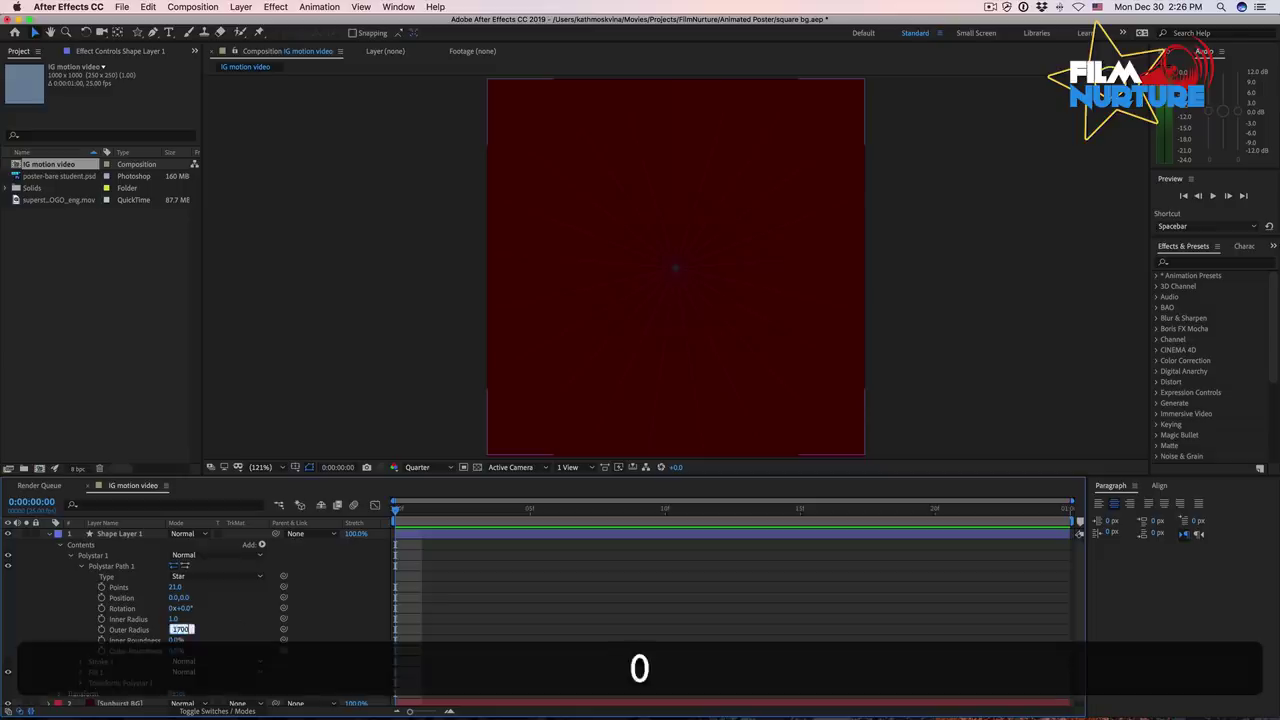
pyautogui.press('Return')
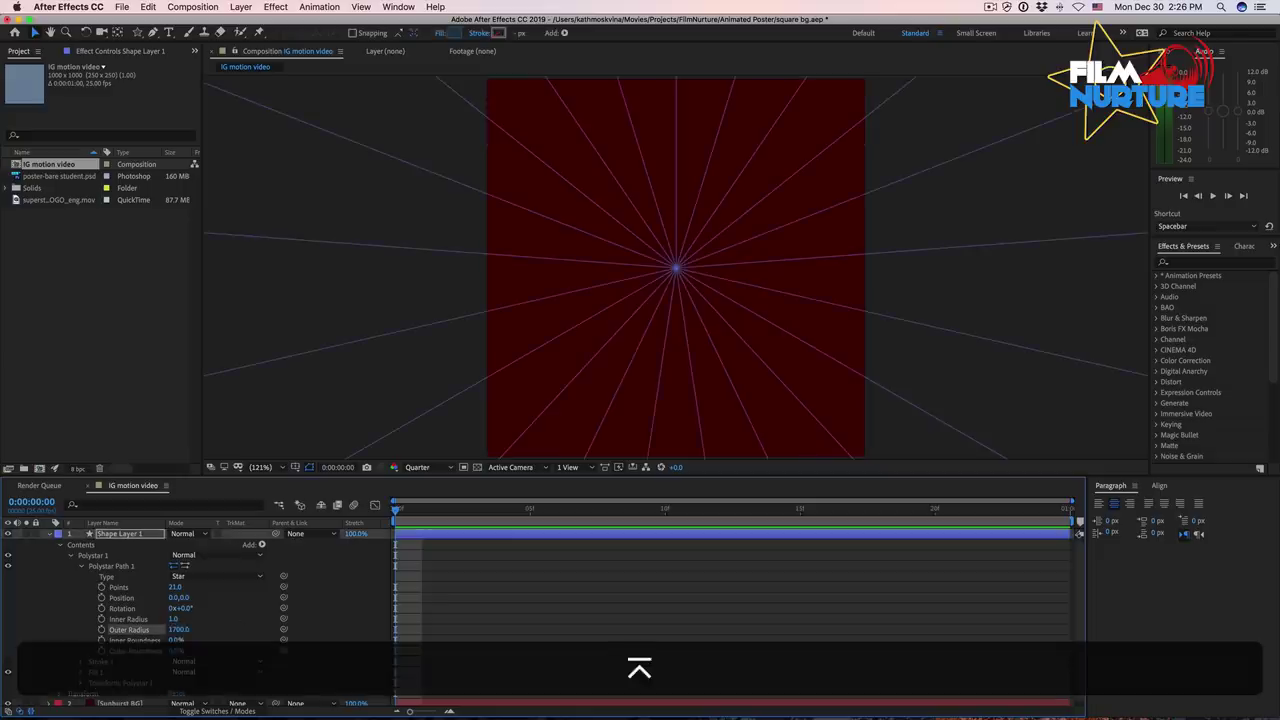
pyautogui.click(252, 625)
# - Set the star's inner roundness to -650%
pyautogui.click(175, 642)
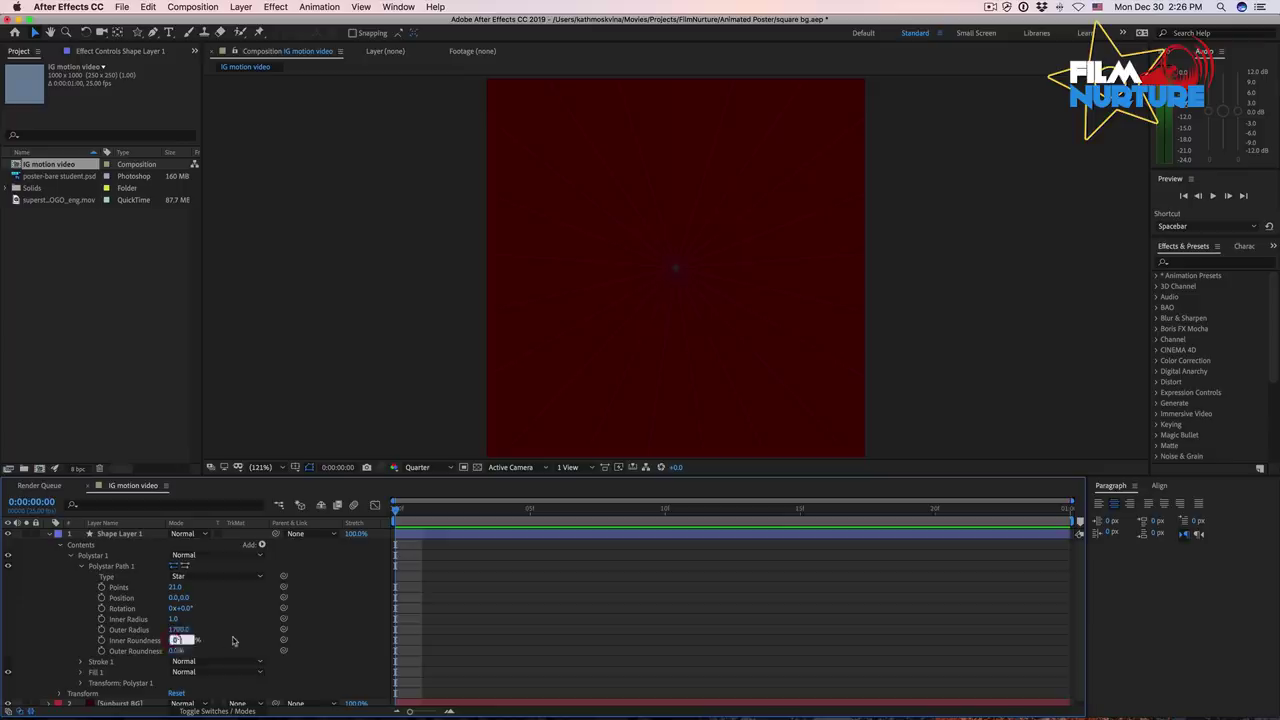
pyautogui.write('-650')
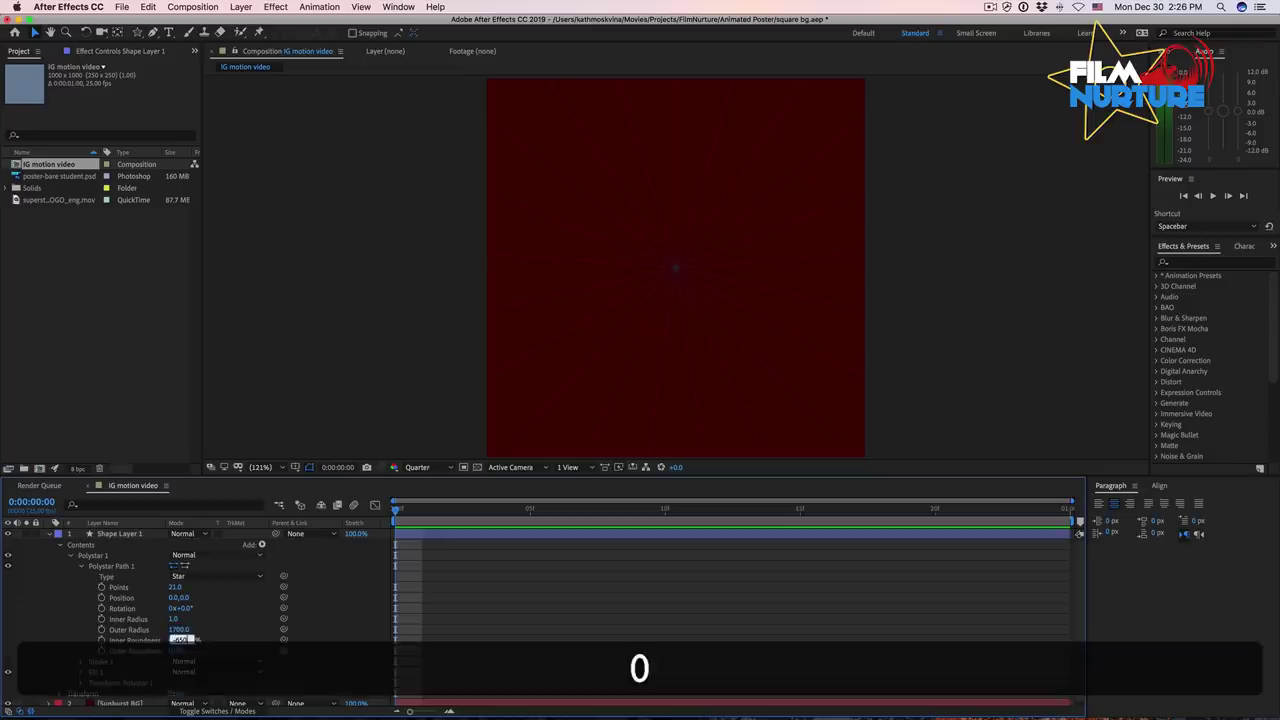
pyautogui.press('Return')
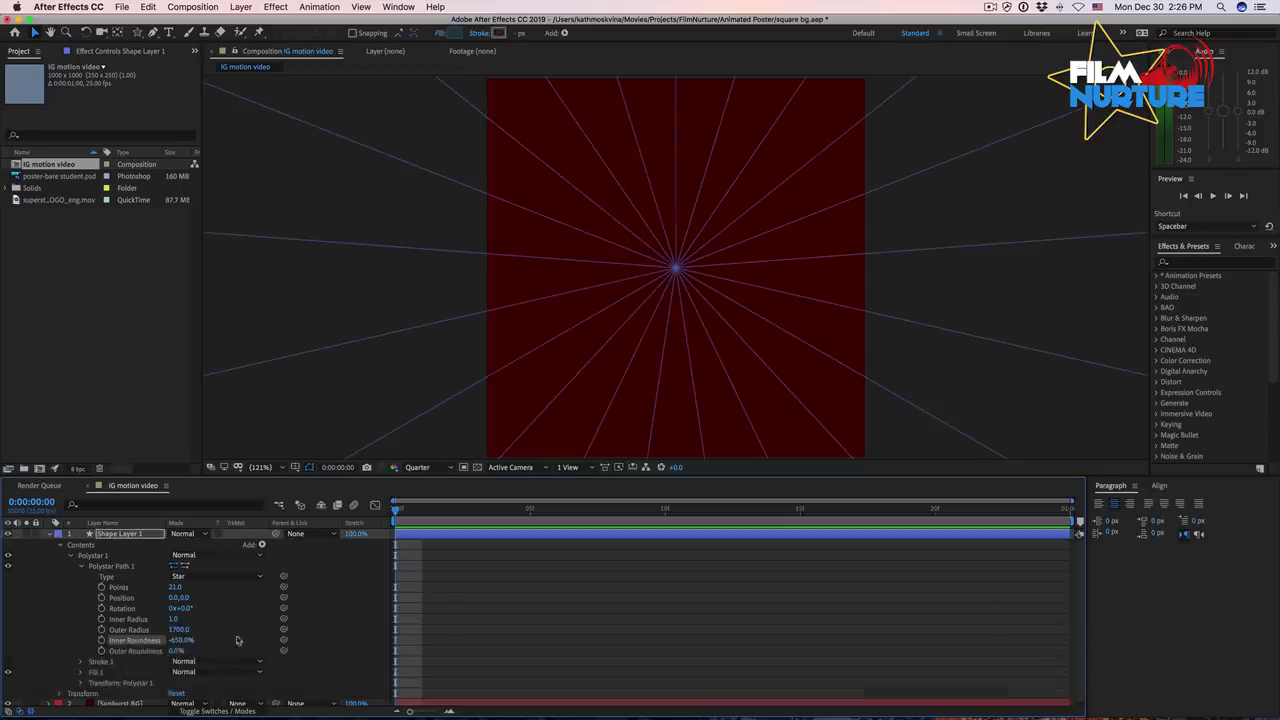
pyautogui.click(265, 624)
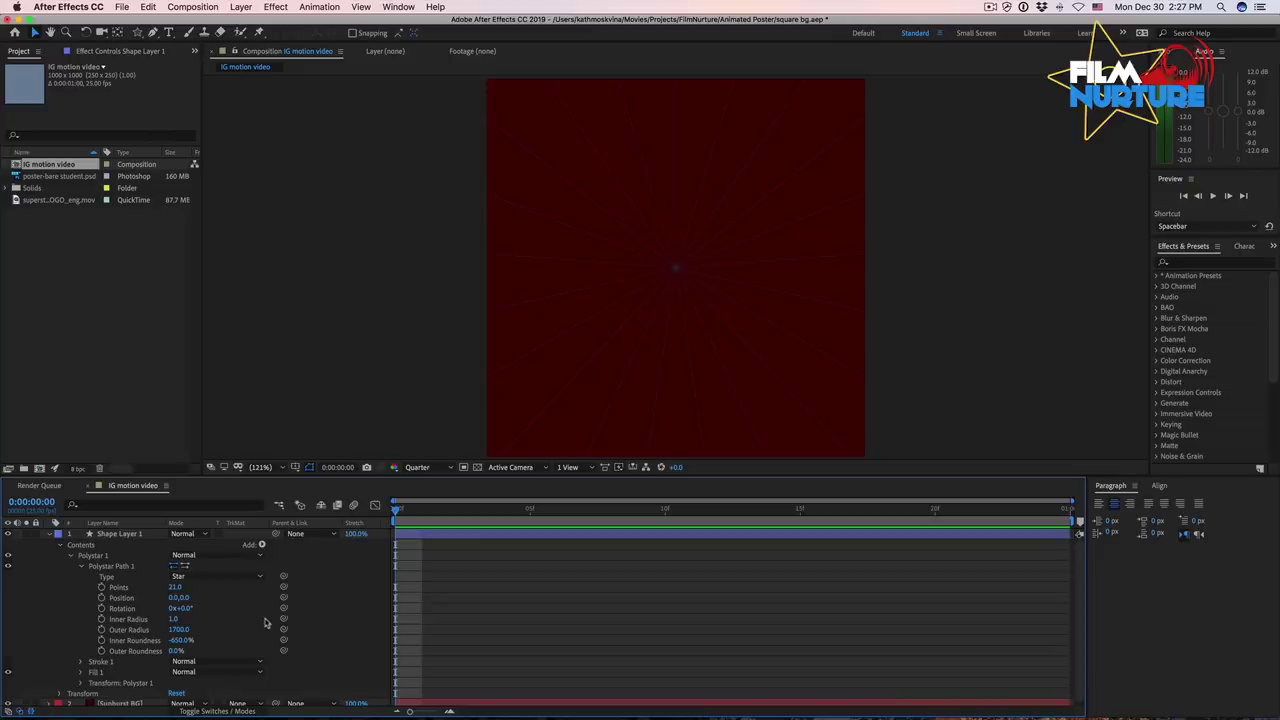
pyautogui.press('1')
pyautogui.press('0')
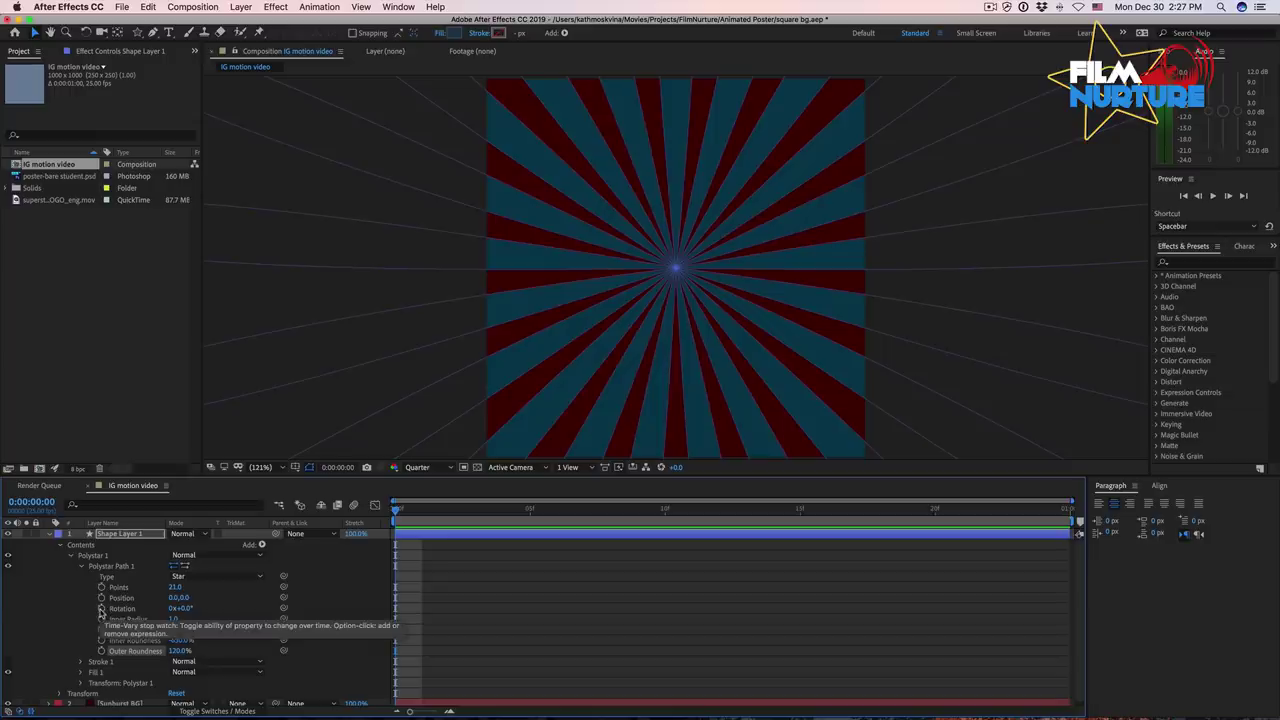
# - Keyframe the star's Rotation from 0 to 5 revolutions at the last frame, then preview
pyautogui.click(101, 609)
pyautogui.click(855, 511)
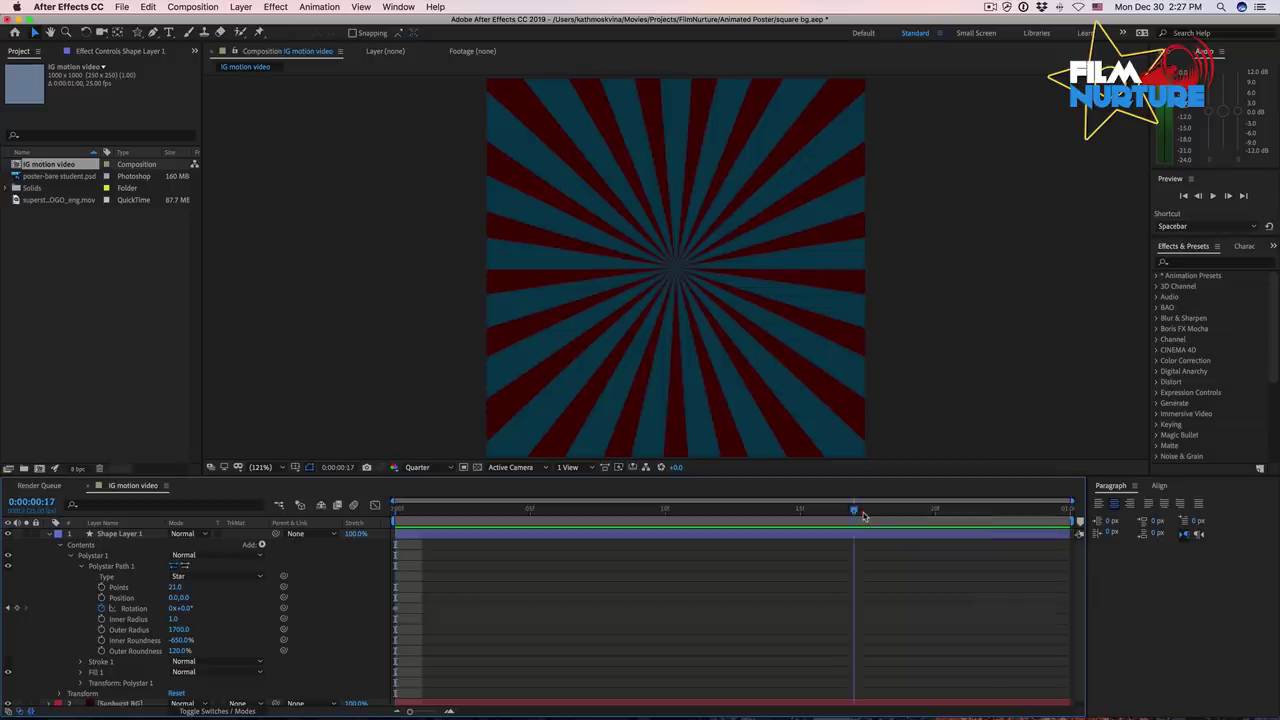
pyautogui.moveTo(864, 515); pyautogui.dragTo(1086, 518)
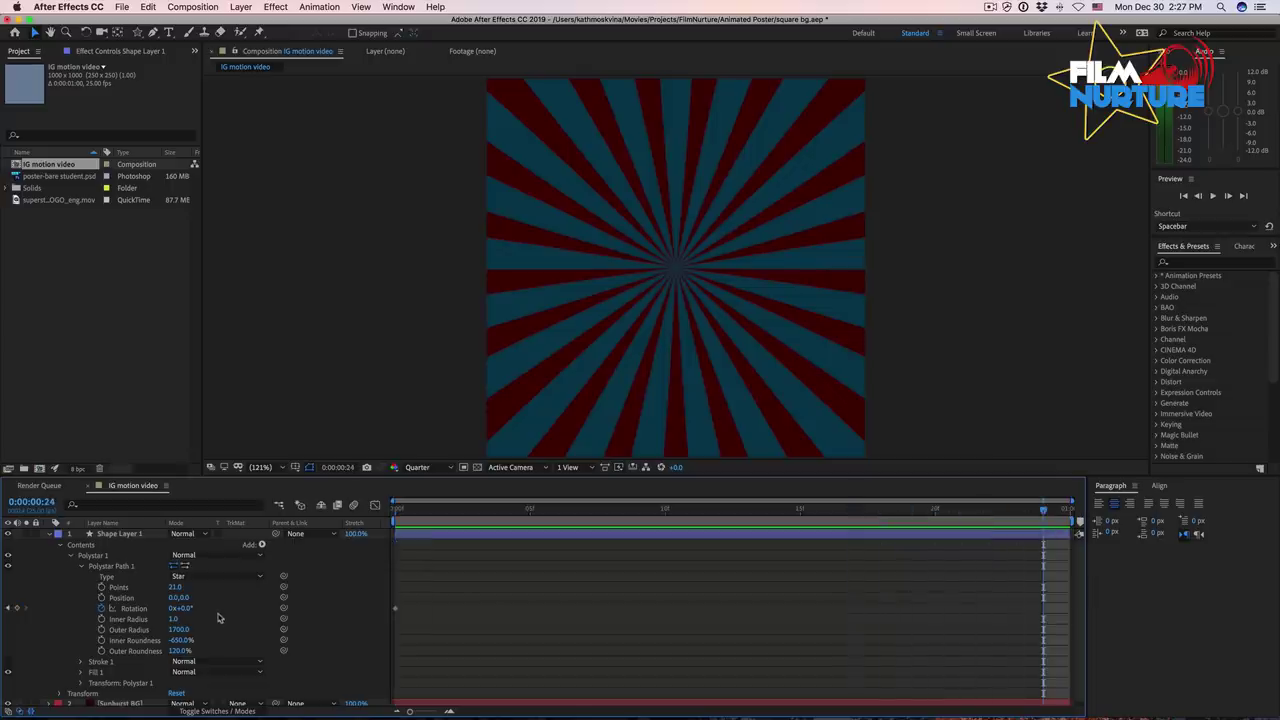
pyautogui.click(173, 608)
pyautogui.write('5')
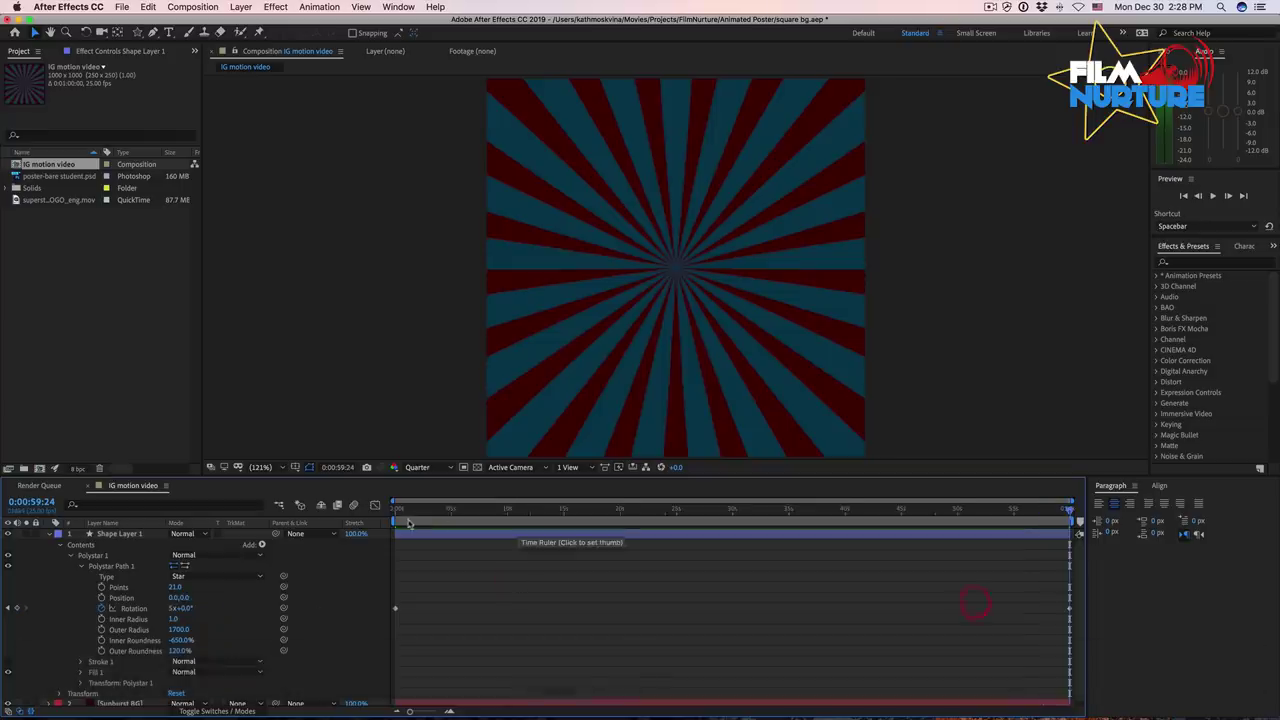
pyautogui.click(408, 523)
pyautogui.press('space')
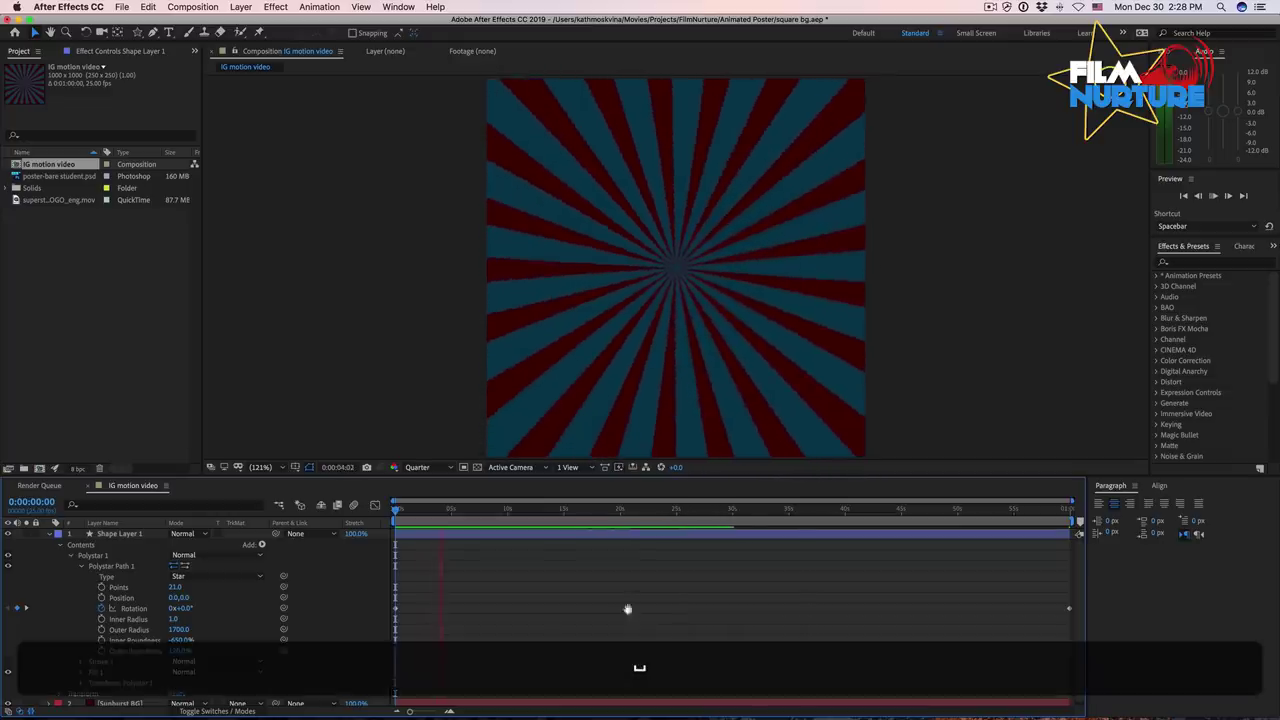
# - Change the star shape's fill colour to dark red 860000
pyautogui.press('space')
pyautogui.click(590, 537)
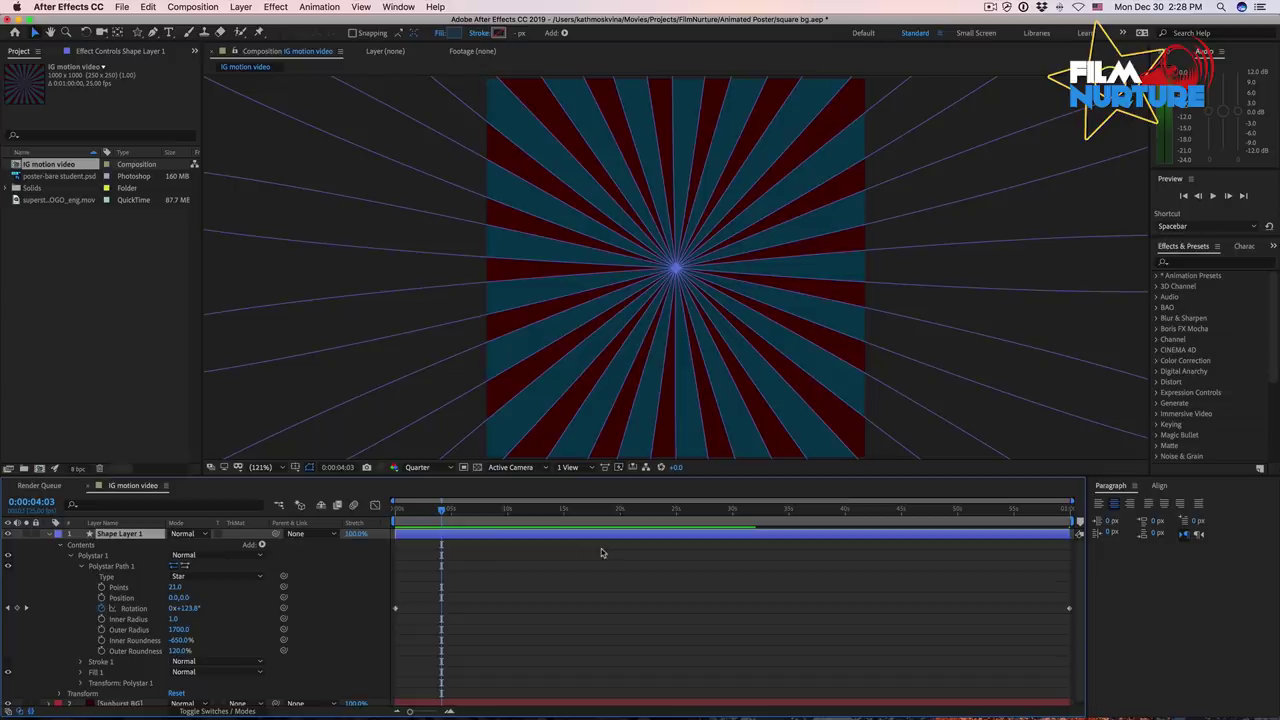
pyautogui.click(450, 33)
pyautogui.write('860000')
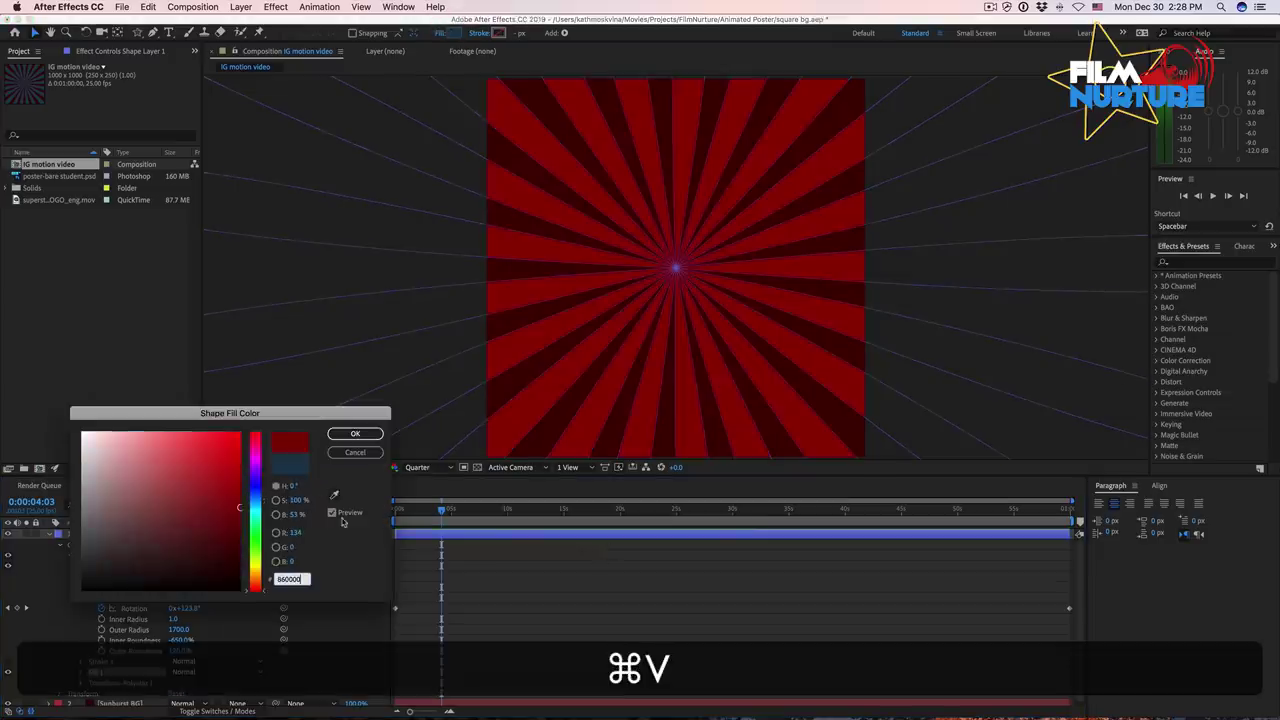
pyautogui.click(356, 436)
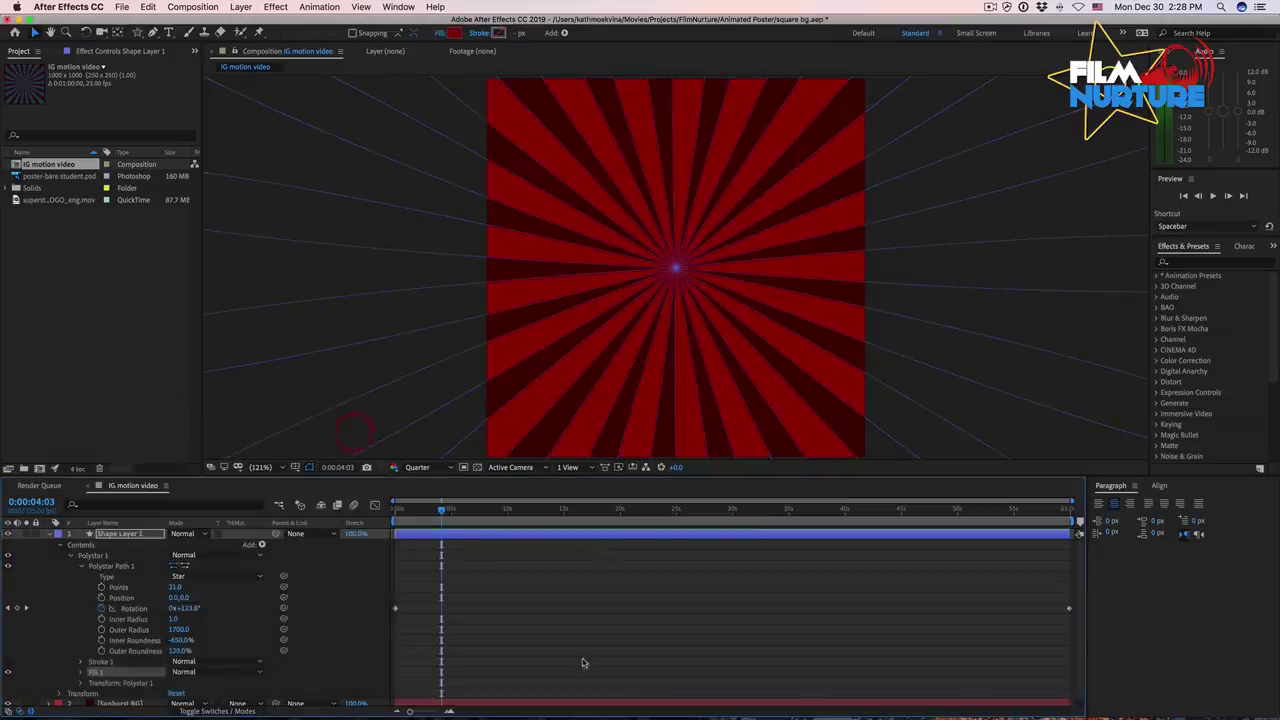
pyautogui.click(487, 631)
# - Preview the red spinning sunburst at Full resolution
pyautogui.press('space')
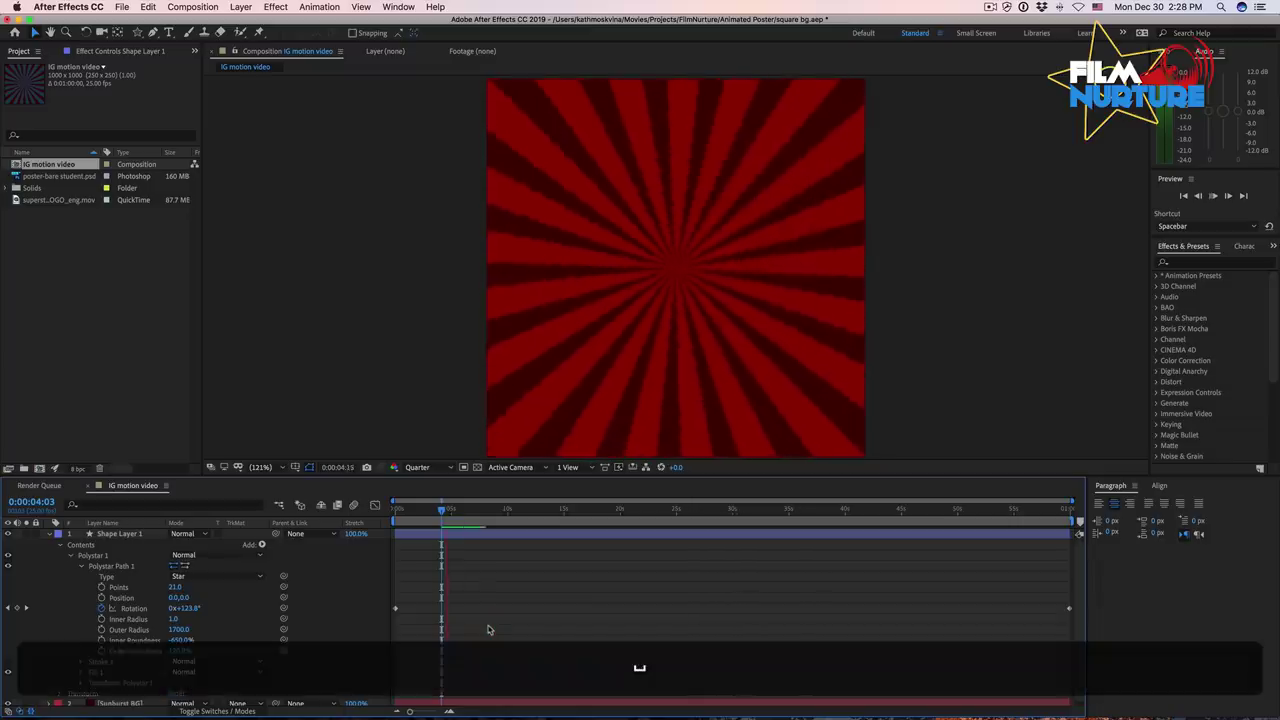
pyautogui.press('space')
pyautogui.click(420, 467)
pyautogui.click(434, 497)
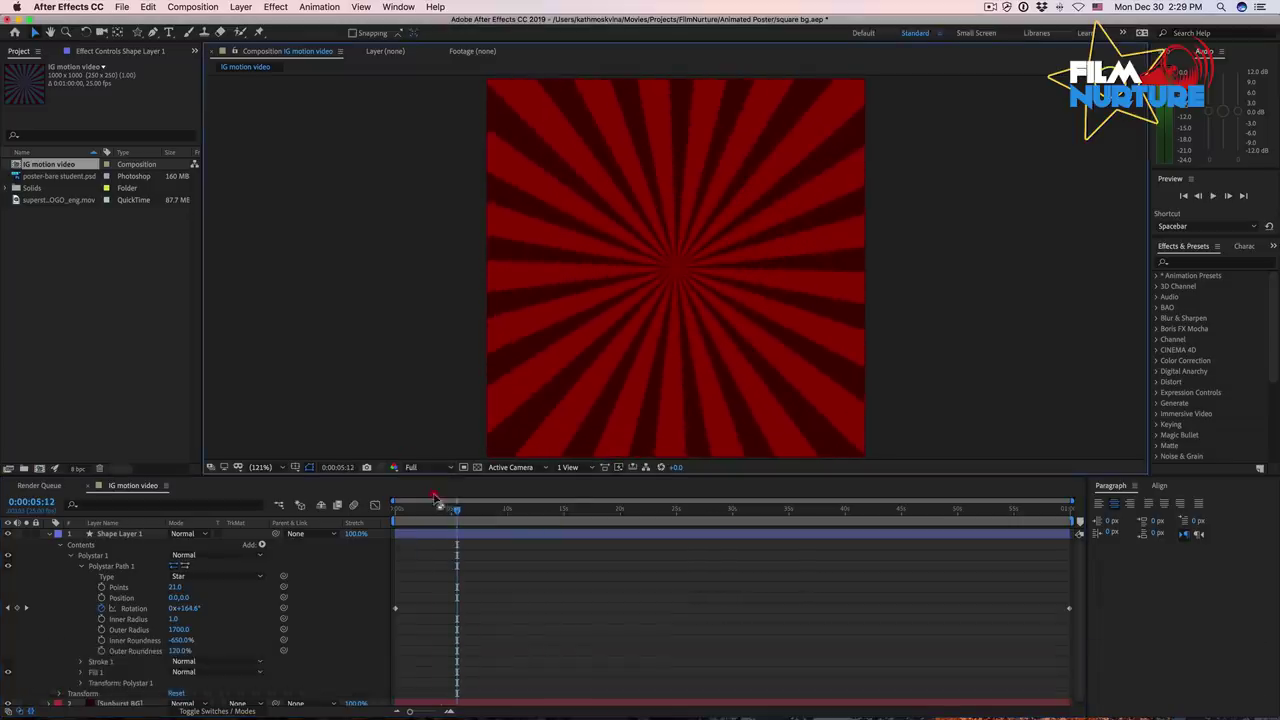
pyautogui.press('space')
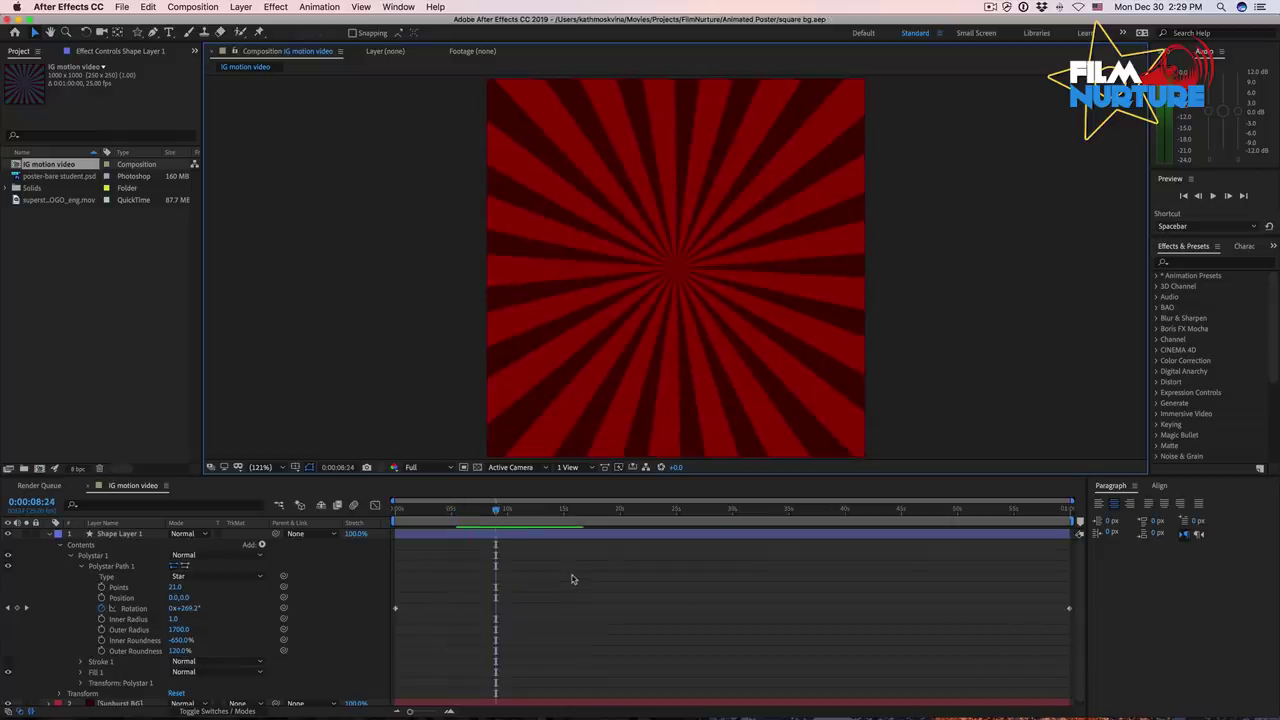
# - Move the star's Position to about 497, 502 and preview the repositioned rays
pyautogui.press('Home')
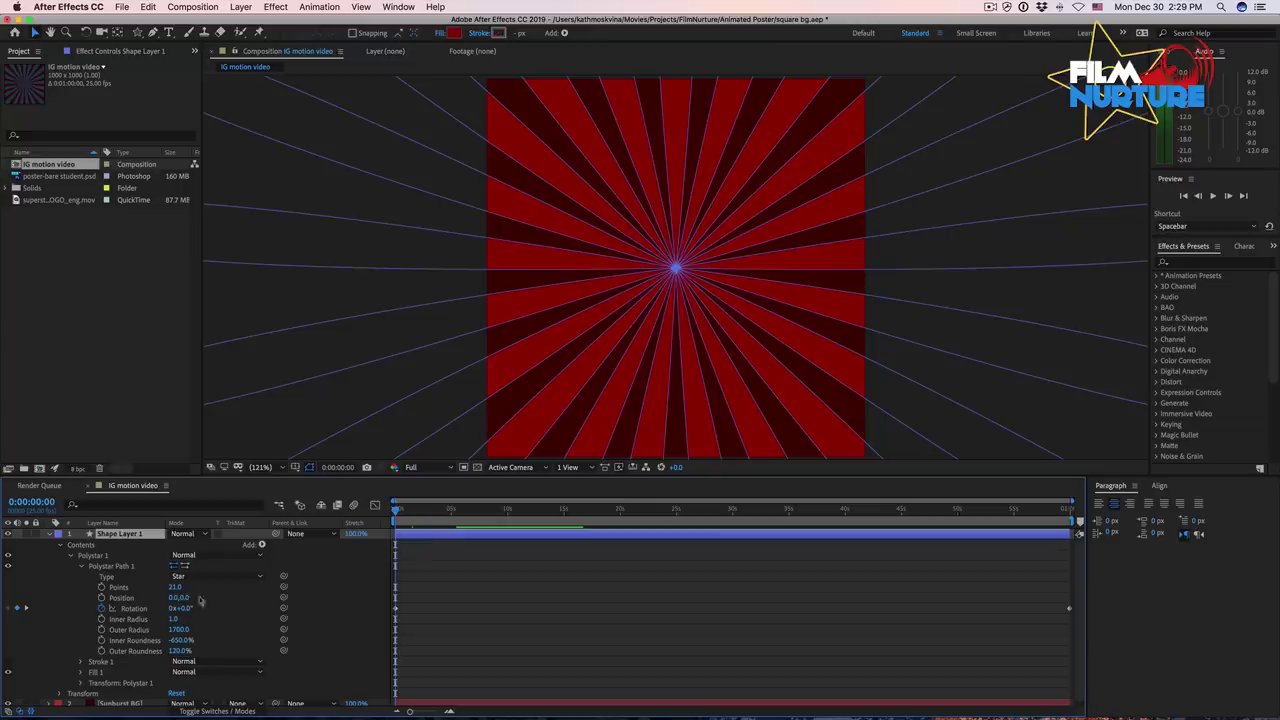
pyautogui.click(175, 598)
pyautogui.moveTo(194, 598); pyautogui.dragTo(498, 610)
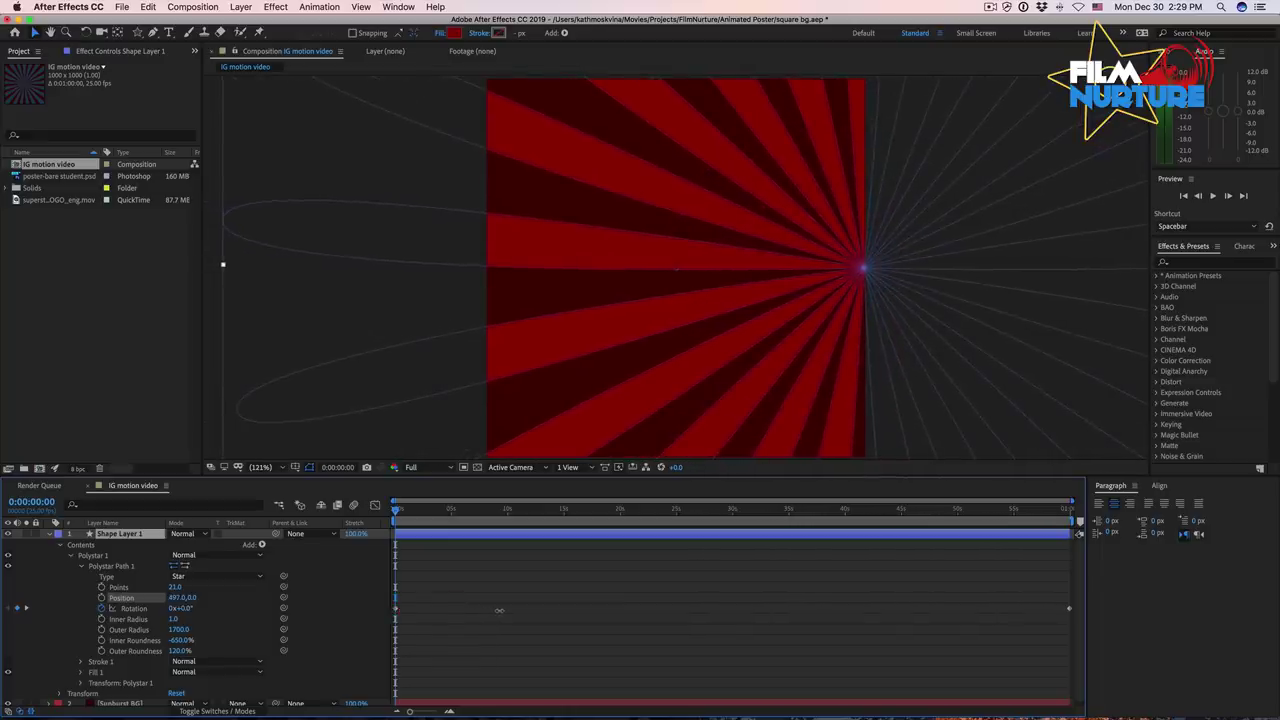
pyautogui.moveTo(191, 598); pyautogui.dragTo(461, 634)
pyautogui.press('space')
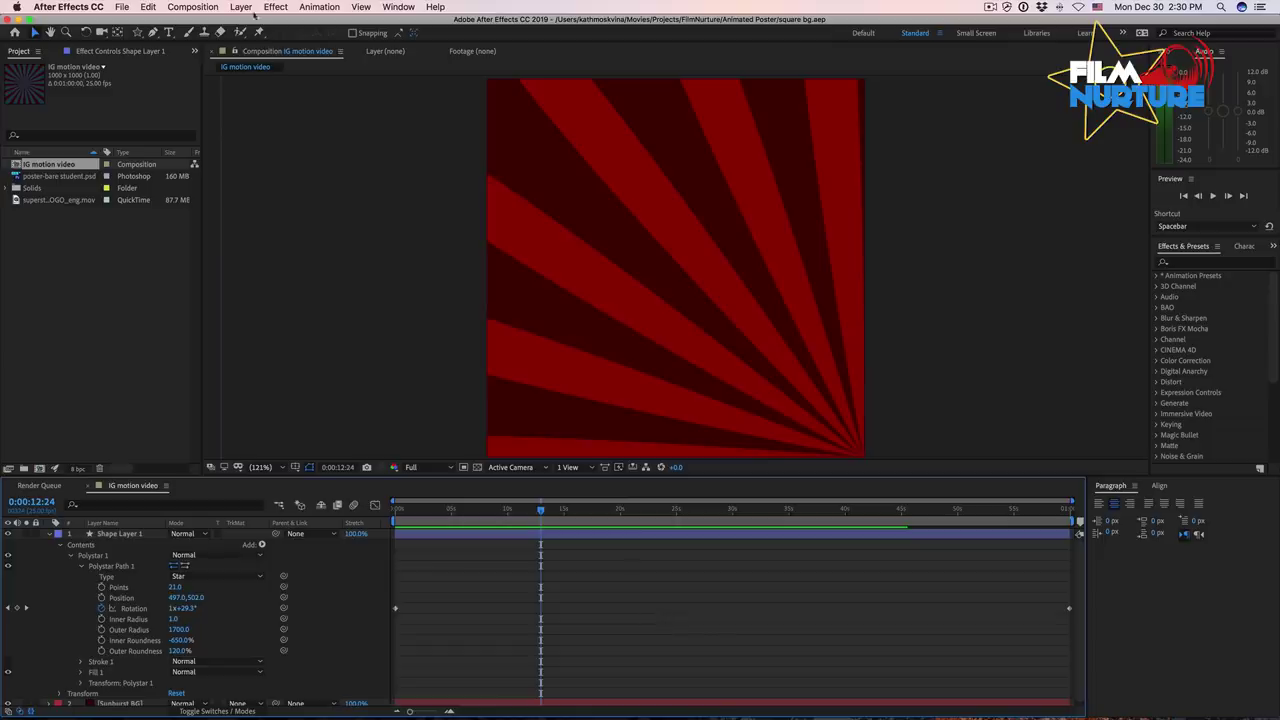
# - Add Spot Light 1 with default light settings
pyautogui.click(242, 6)
pyautogui.moveTo(246, 22)
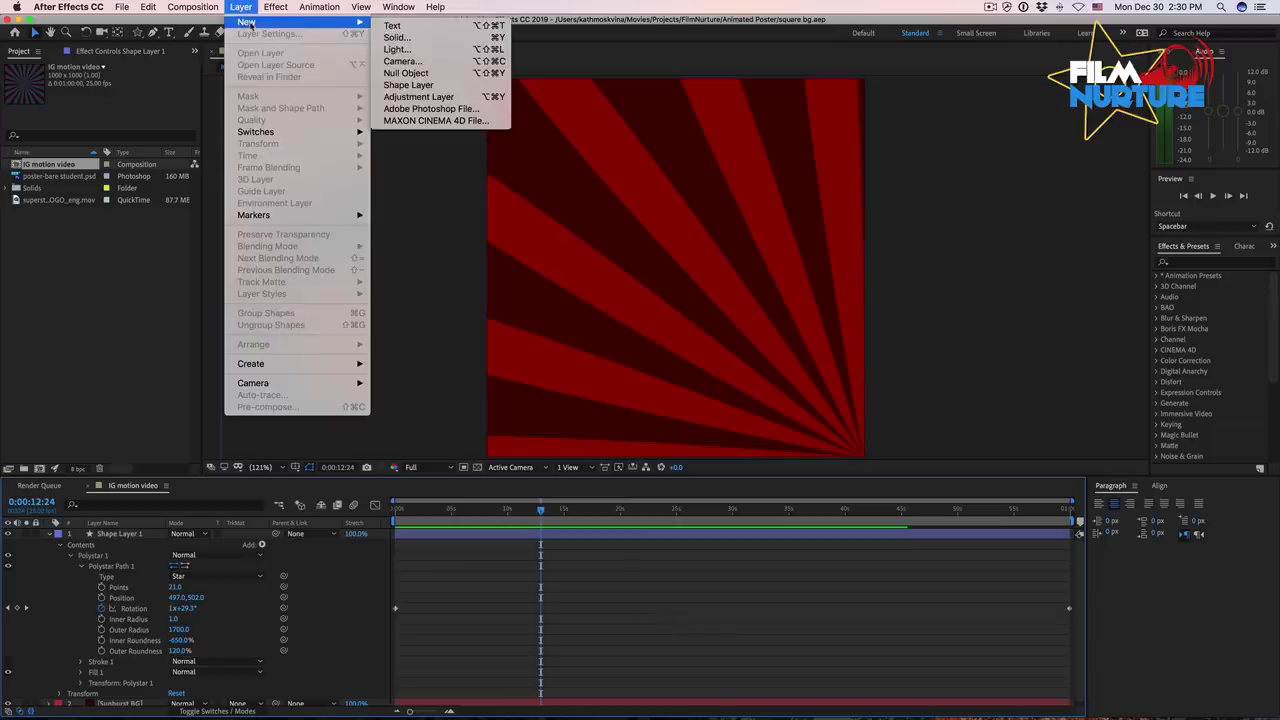
pyautogui.click(397, 49)
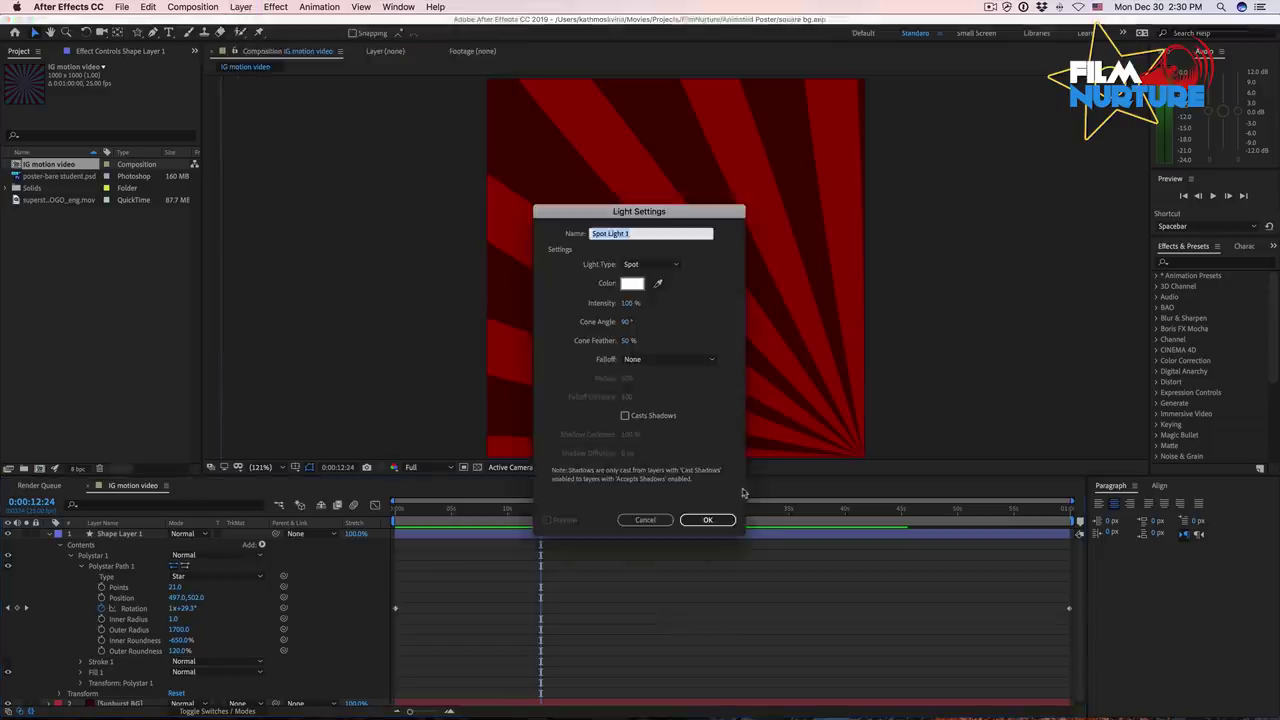
pyautogui.press('Return')
pyautogui.click(737, 423)
# - Make Shape Layer 1 and Sunburst BG 3D and aim the spotlight from the upper right
pyautogui.click(192, 711)
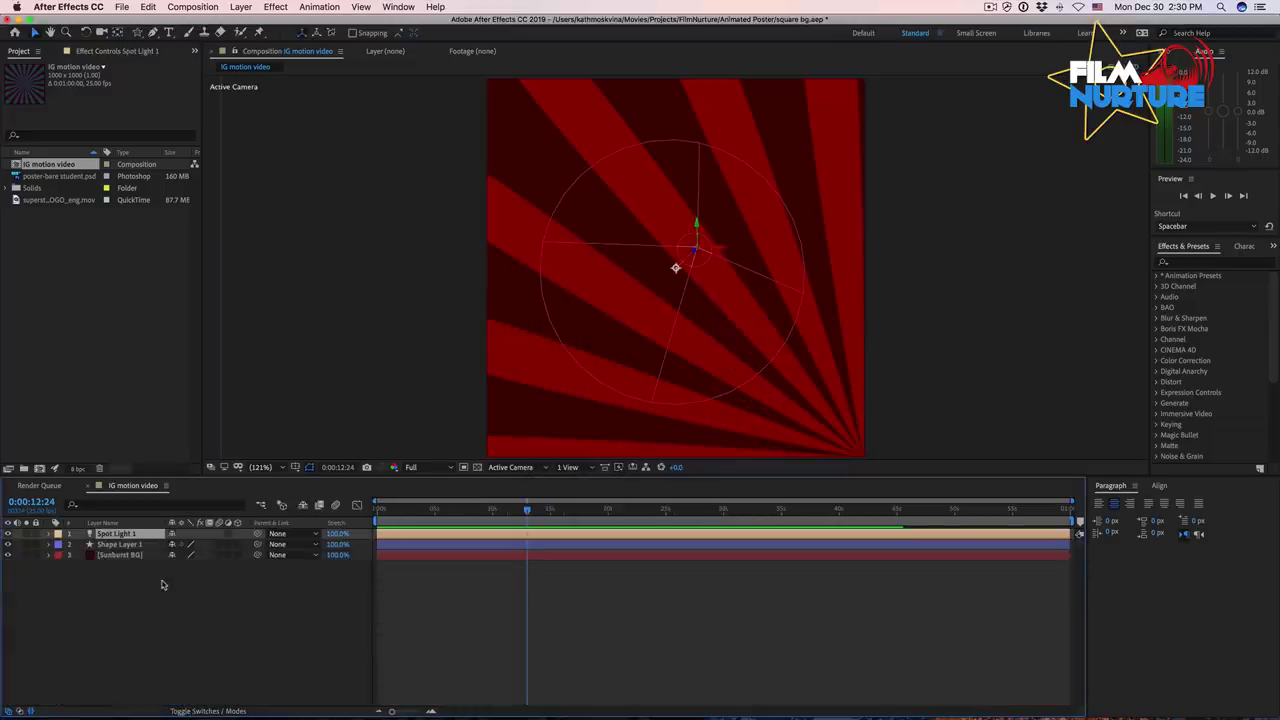
pyautogui.click(237, 545)
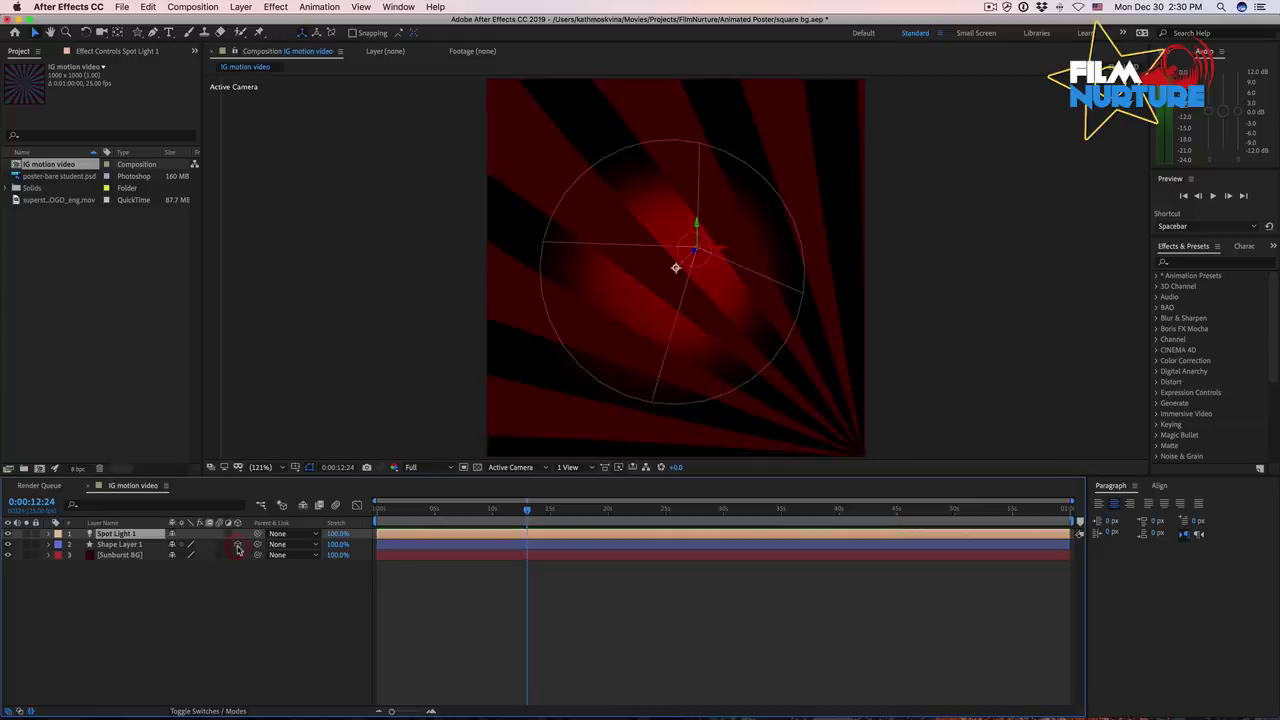
pyautogui.click(237, 555)
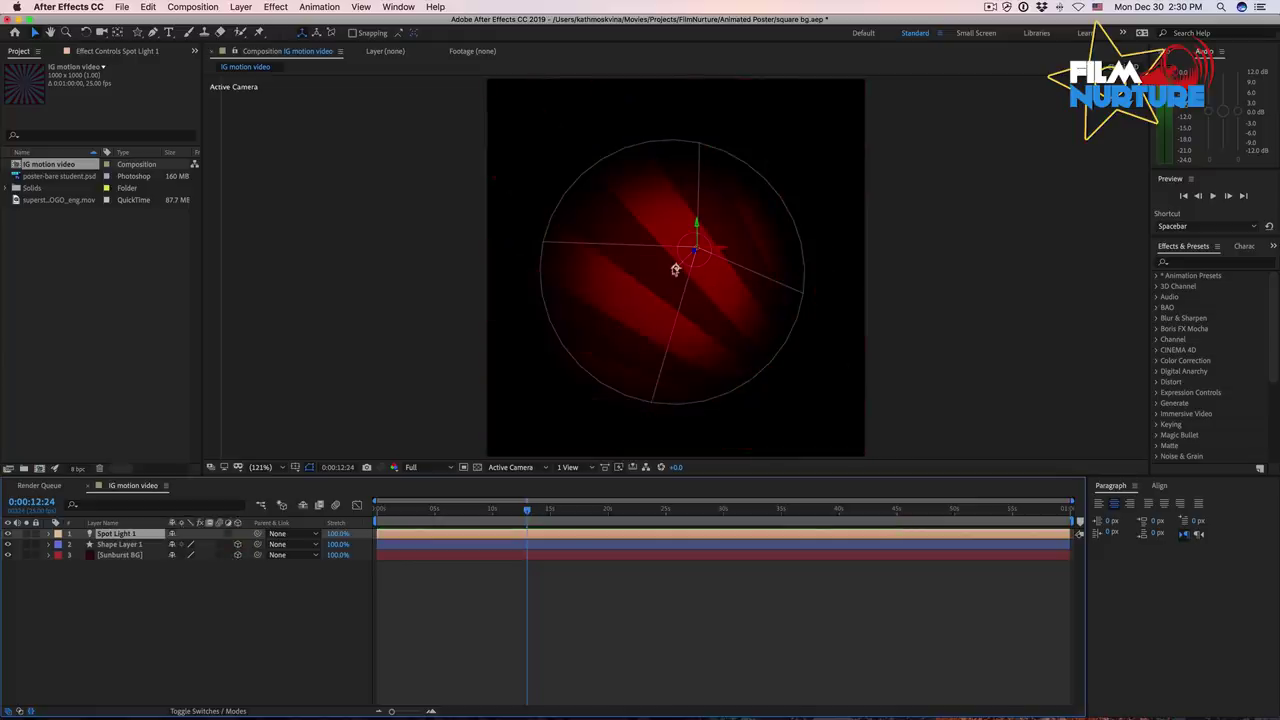
pyautogui.moveTo(676, 270); pyautogui.dragTo(715, 224)
pyautogui.moveTo(804, 158)
pyautogui.mouseDown()
pyautogui.moveTo(815, 125)
pyautogui.moveTo(778, 165)
pyautogui.moveTo(796, 177)
pyautogui.mouseUp()
pyautogui.press('space')
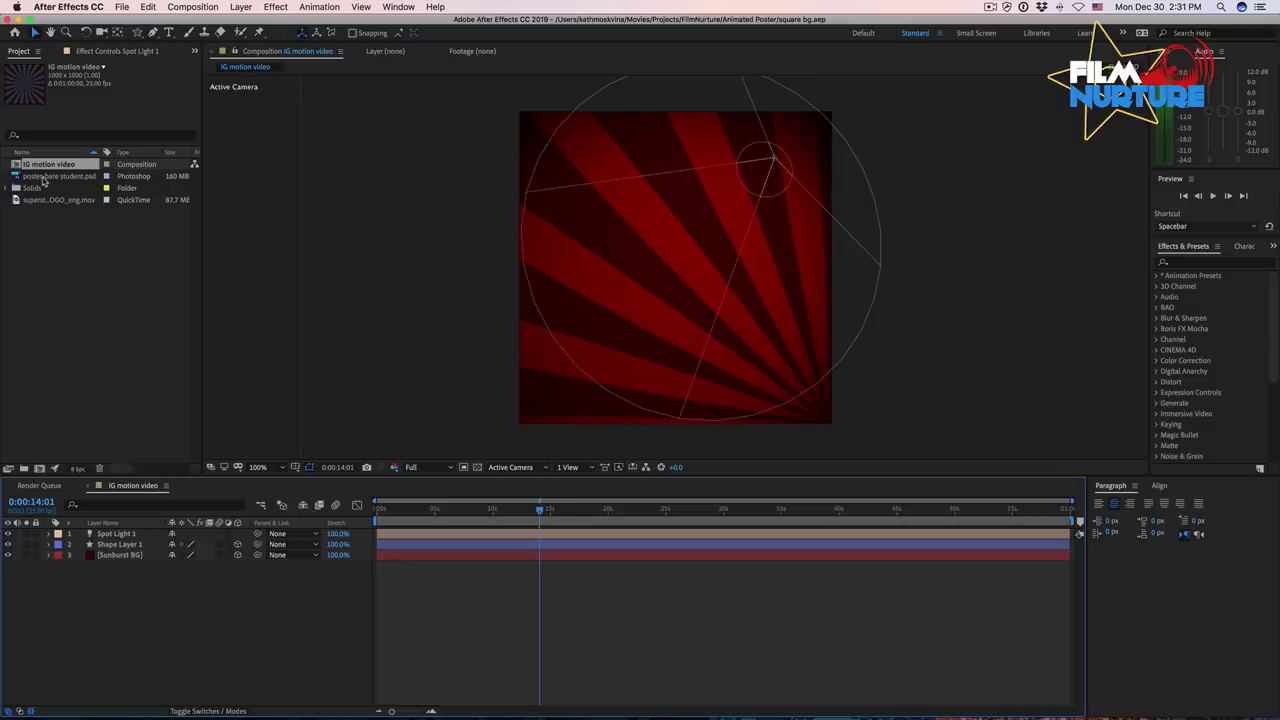
# - Add poster-bare student.psd to the composition and scale it to 20%
pyautogui.moveTo(44, 180); pyautogui.dragTo(138, 547)
pyautogui.press('s')
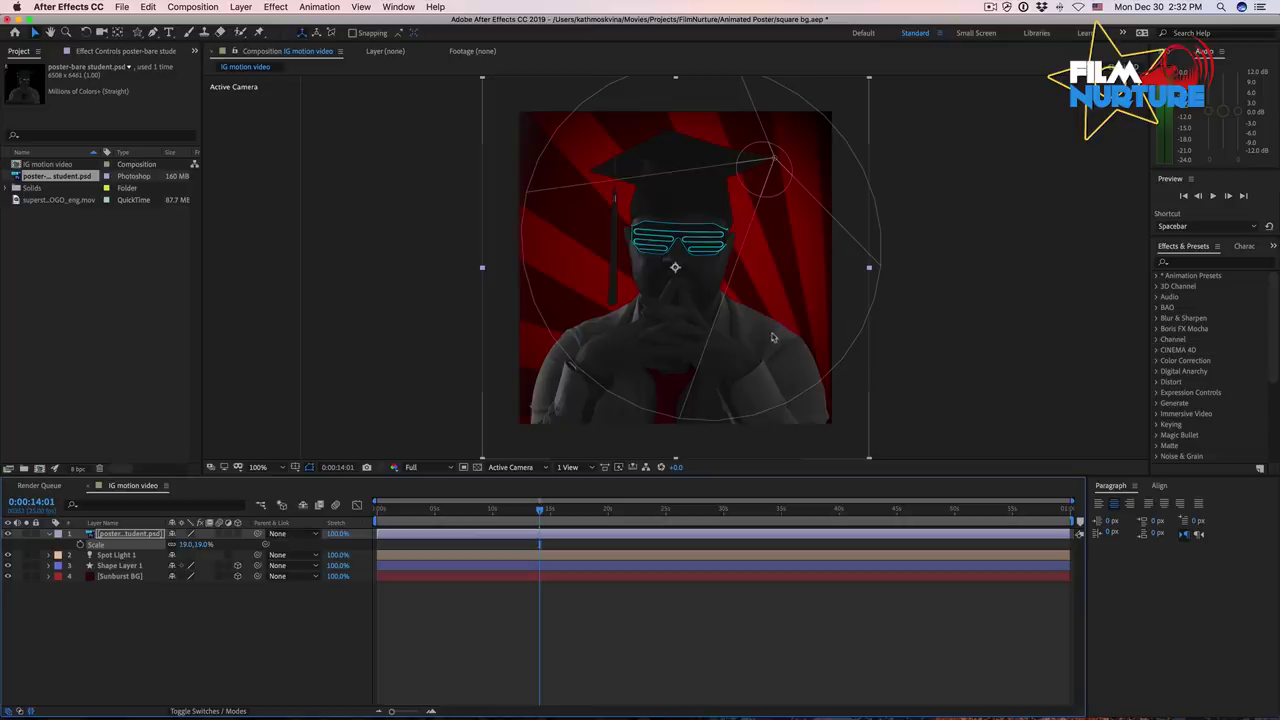
pyautogui.moveTo(772, 337); pyautogui.dragTo(769, 337)
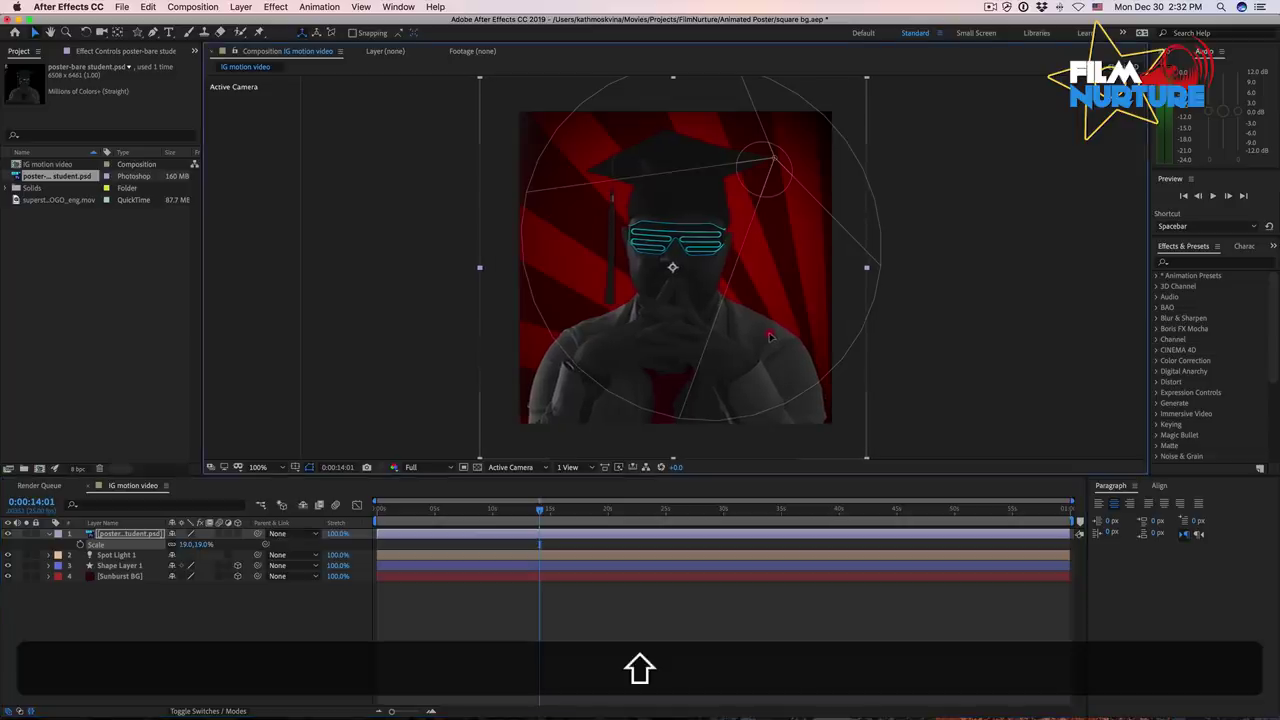
pyautogui.press('alt+KP_Add')
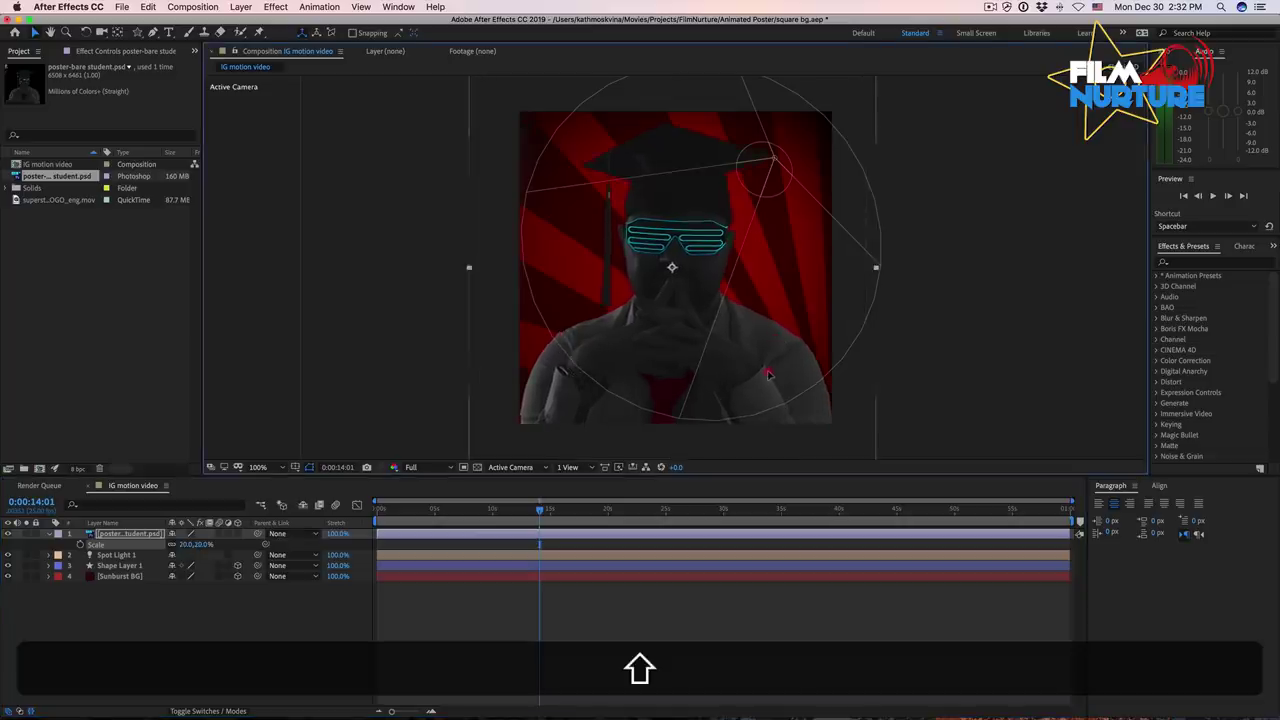
# - Inspect the poster up close, then preview the composition from the start
pyautogui.press('.')
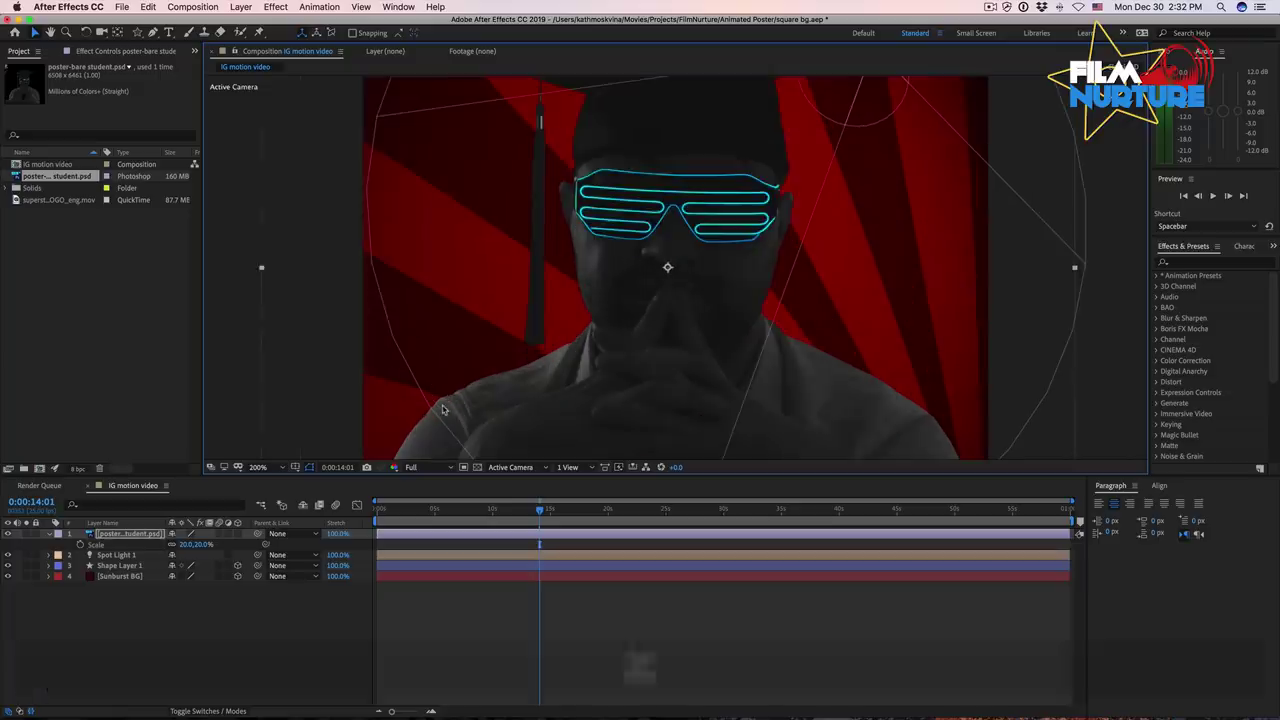
pyautogui.press('h')
pyautogui.moveTo(396, 439); pyautogui.dragTo(492, 259)
pyautogui.press('v')
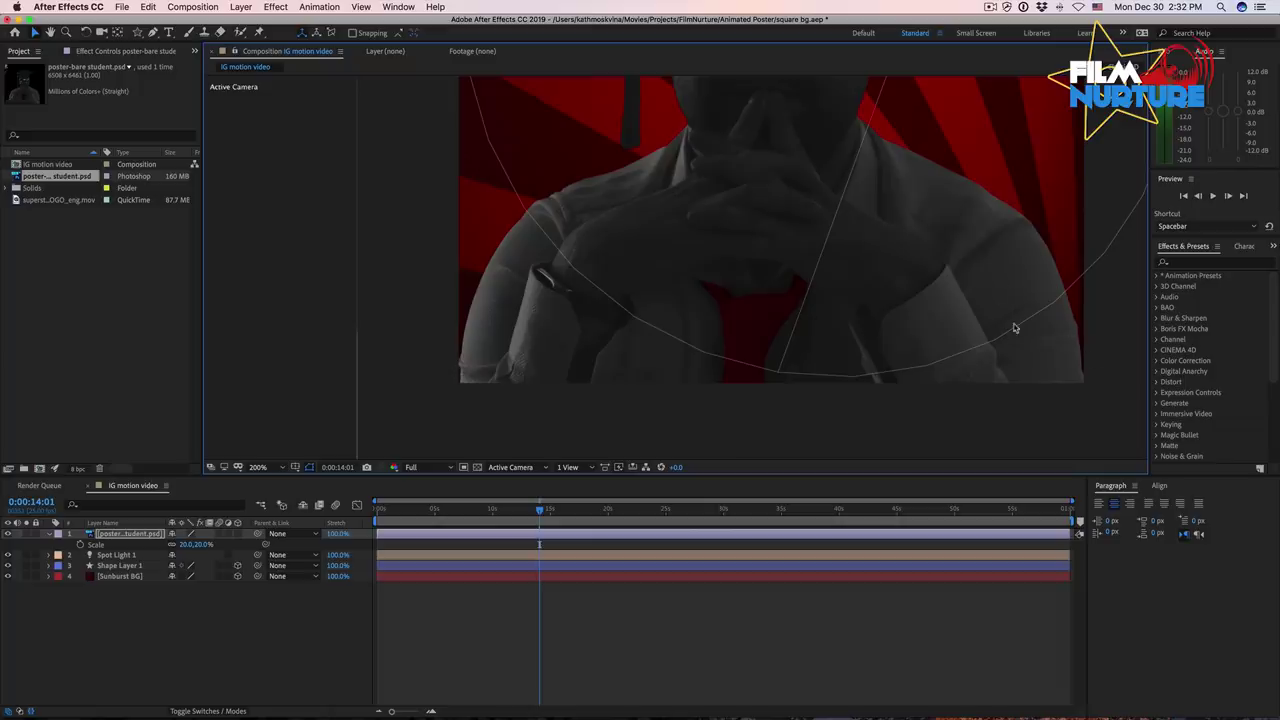
pyautogui.press('super+minus')
pyautogui.press('super+minus')
pyautogui.press('super+minus')
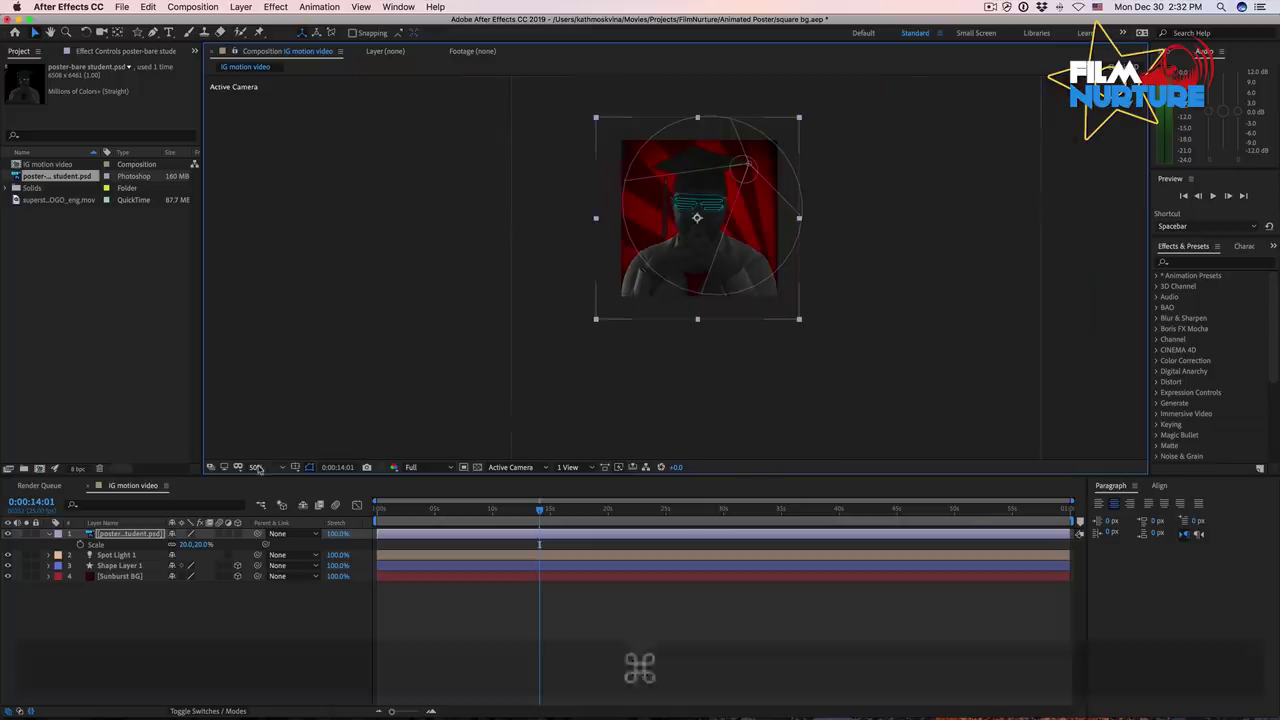
pyautogui.hotkey('shift', '/')
pyautogui.click(381, 512)
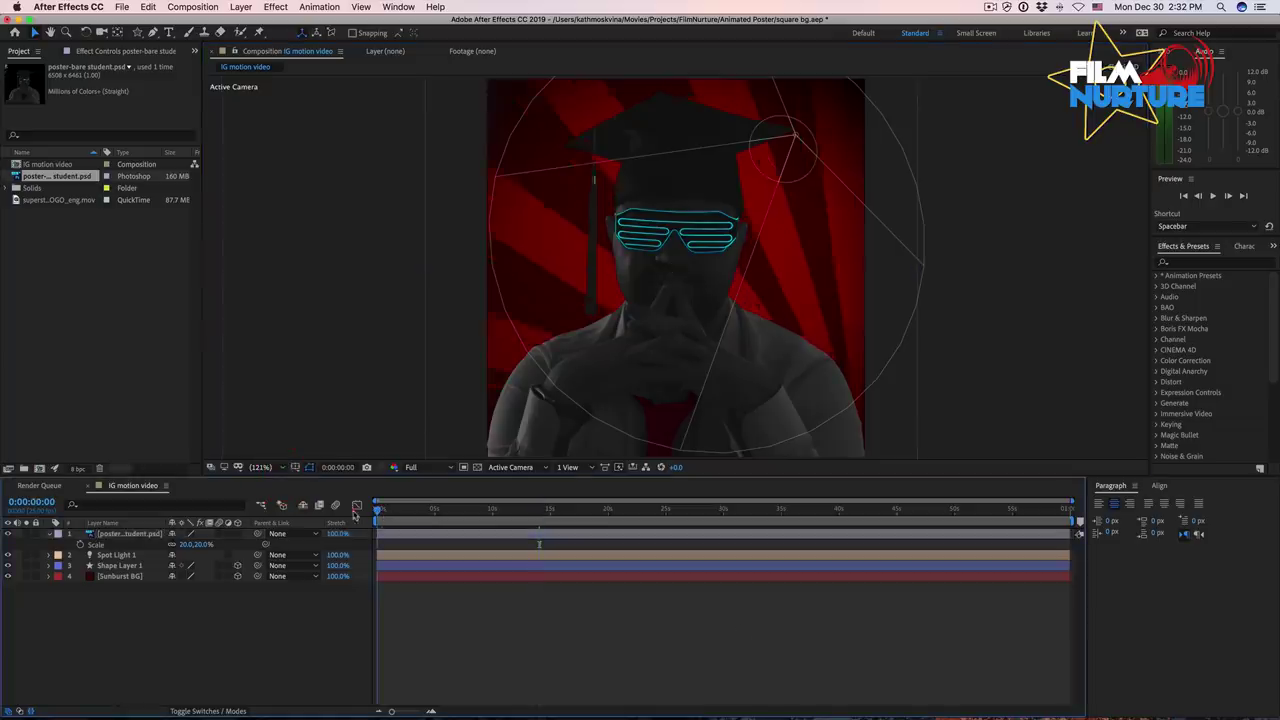
pyautogui.press('space')
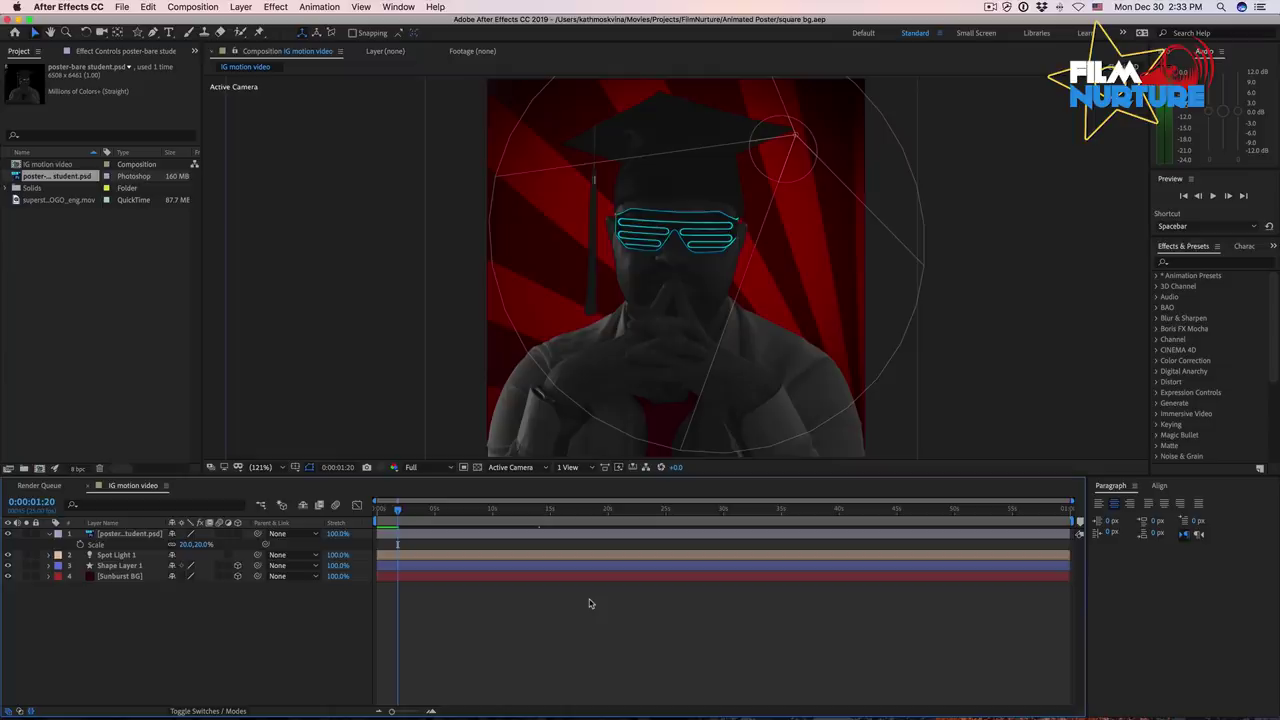
# - Apply the Starglow effect to the poster layer
pyautogui.press('super+f')
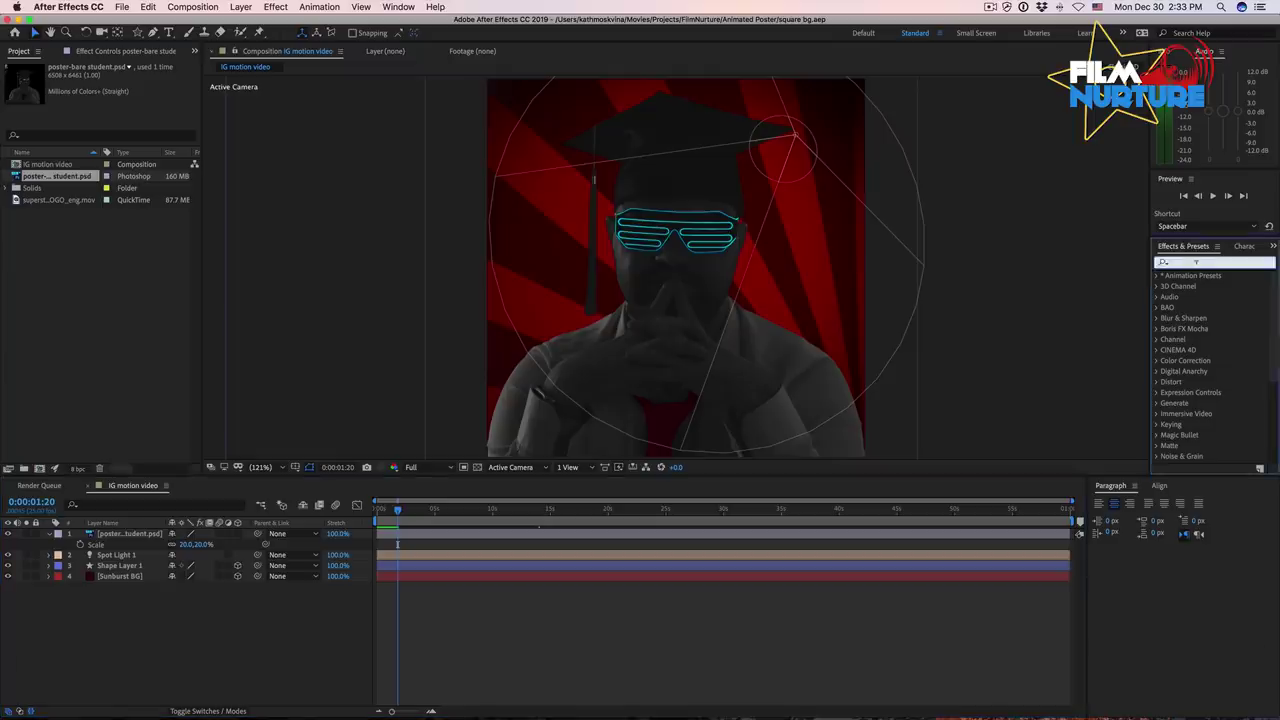
pyautogui.write('star')
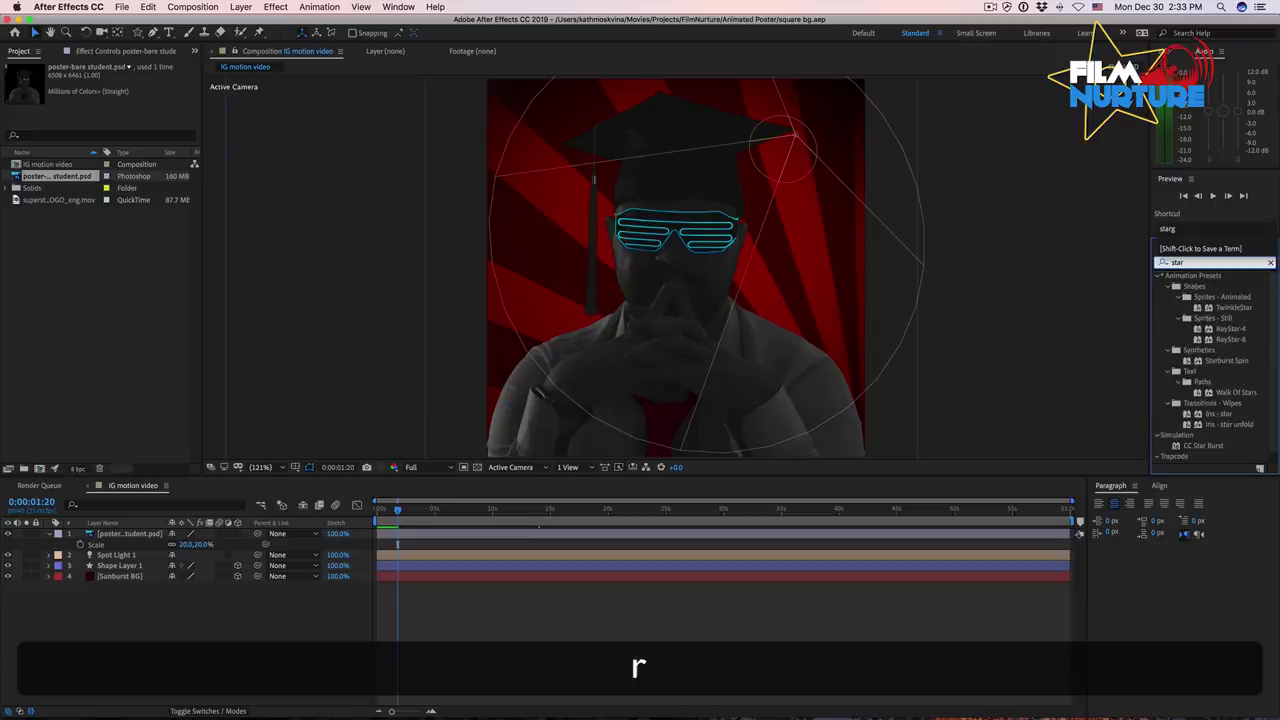
pyautogui.write('g')
pyautogui.click(1197, 287)
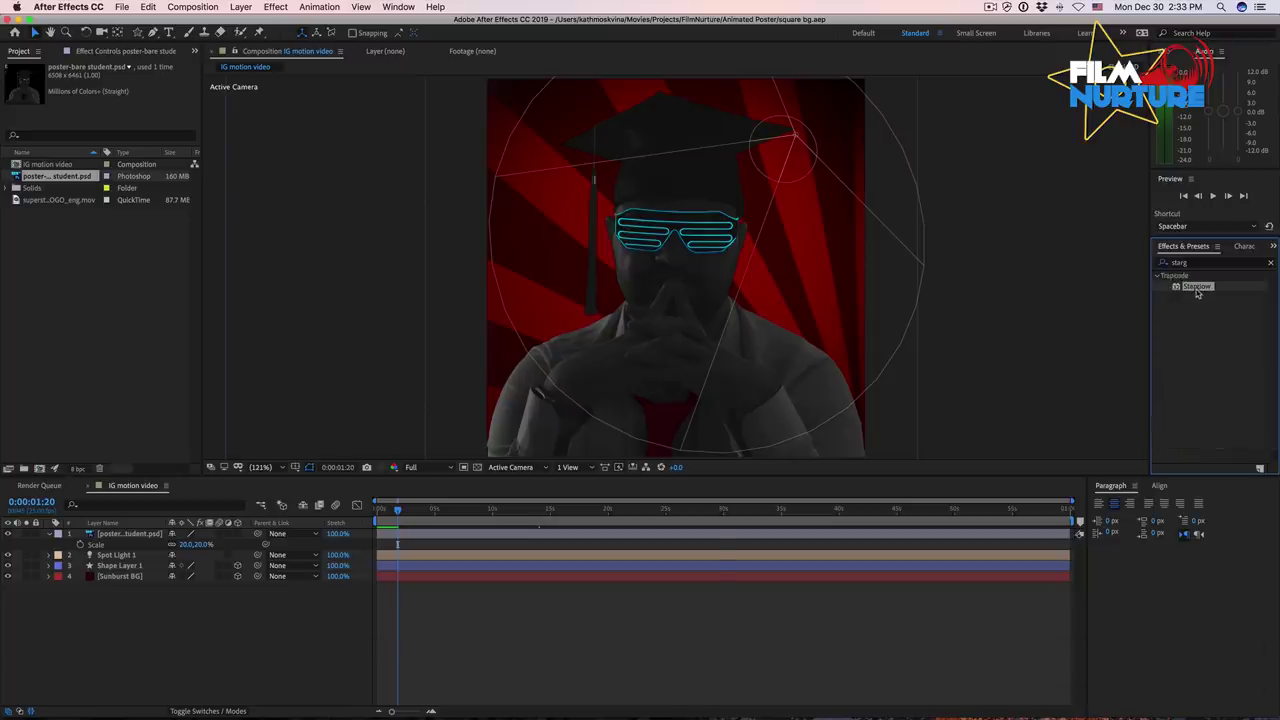
pyautogui.moveTo(1197, 290); pyautogui.dragTo(428, 542)
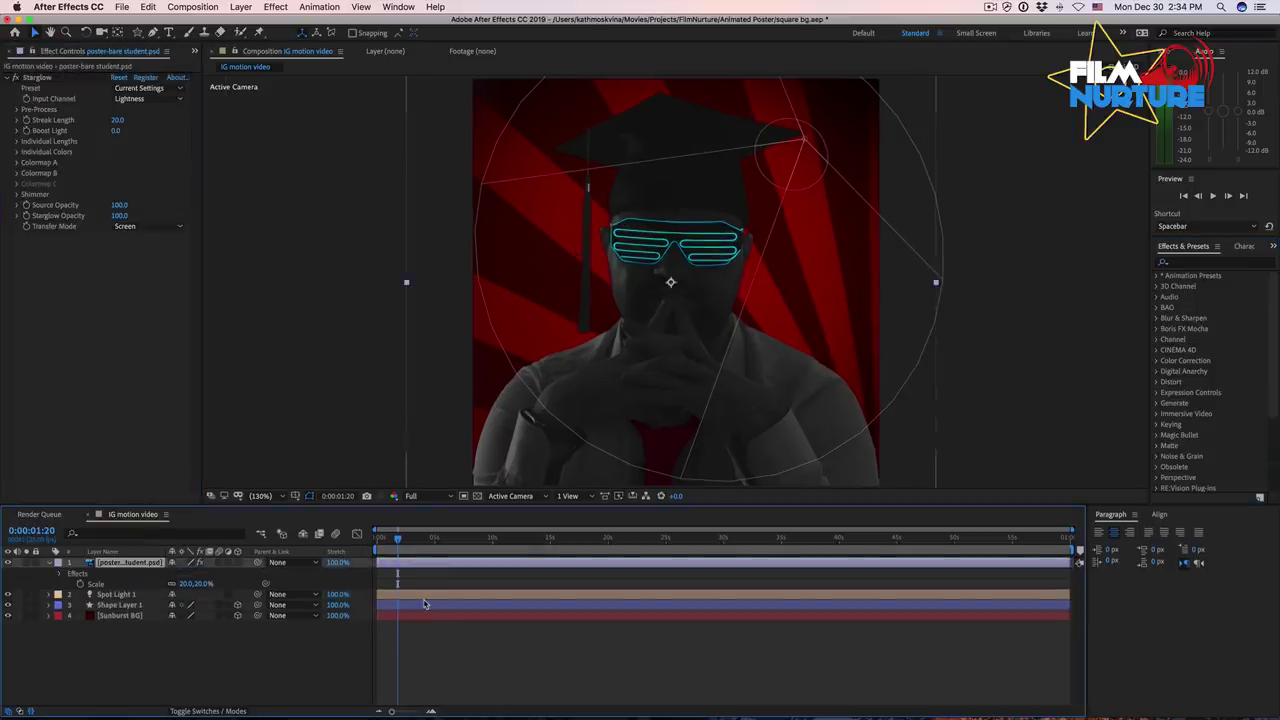
# - Set Starglow's Input Channel to Blue, Streak Length to 8 and Boost Light to 3
pyautogui.click(145, 99)
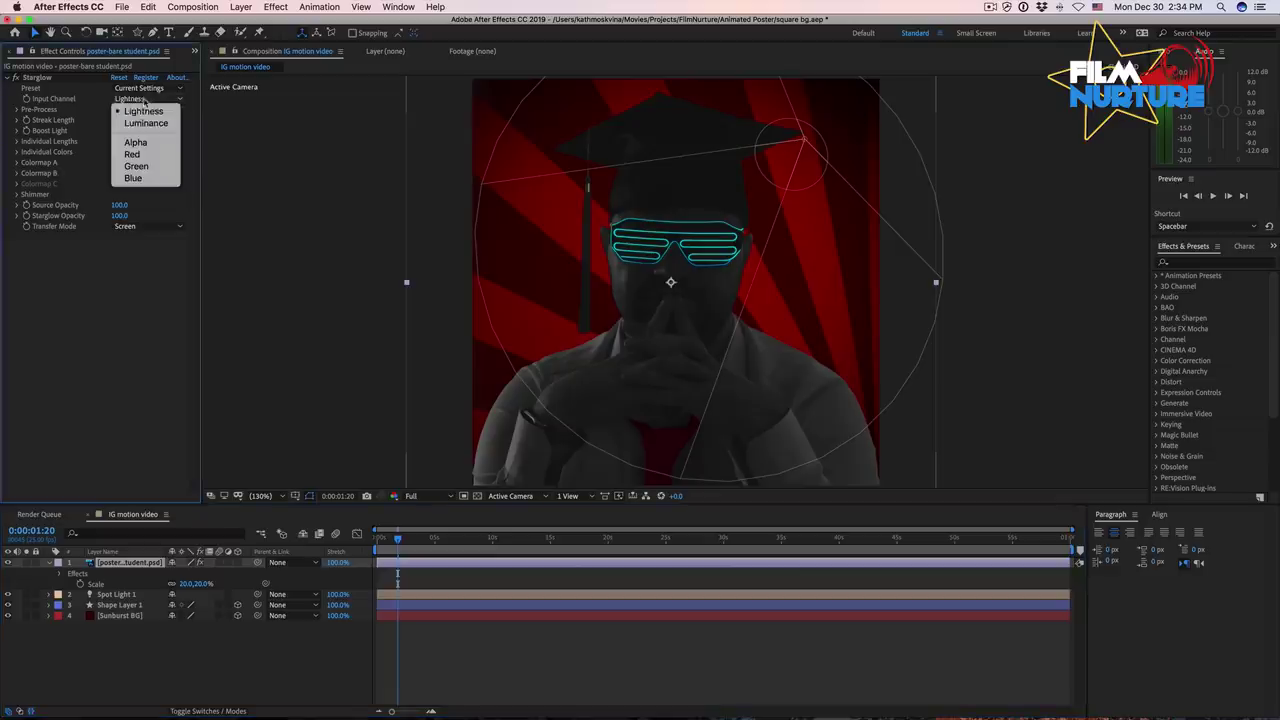
pyautogui.click(151, 178)
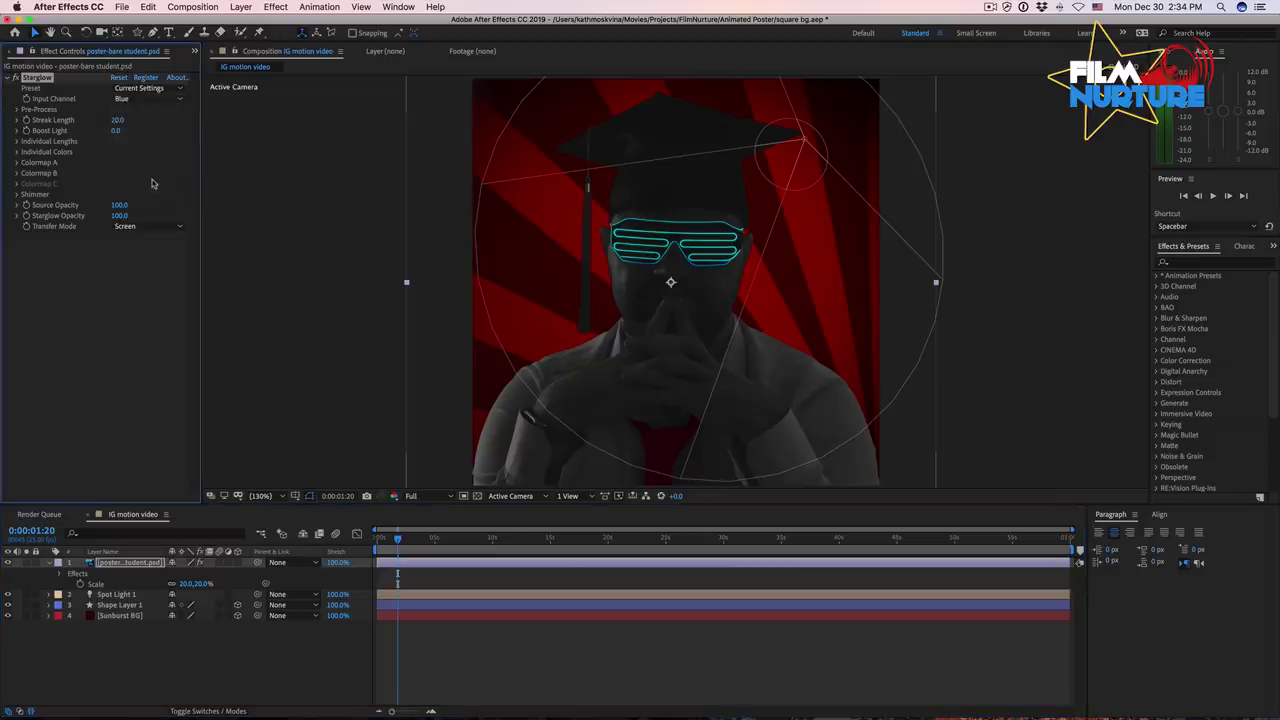
pyautogui.click(117, 120)
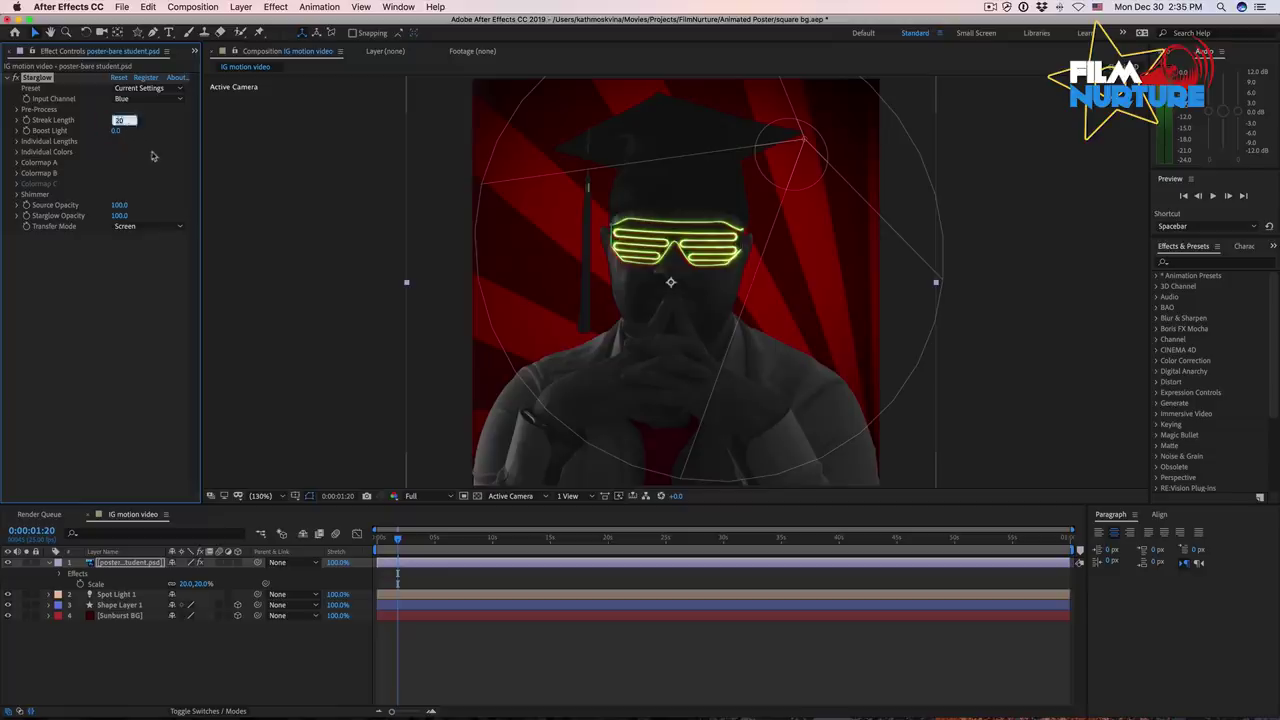
pyautogui.write('8')
pyautogui.press('Return')
pyautogui.click(116, 131)
pyautogui.write('3')
pyautogui.press('Return')
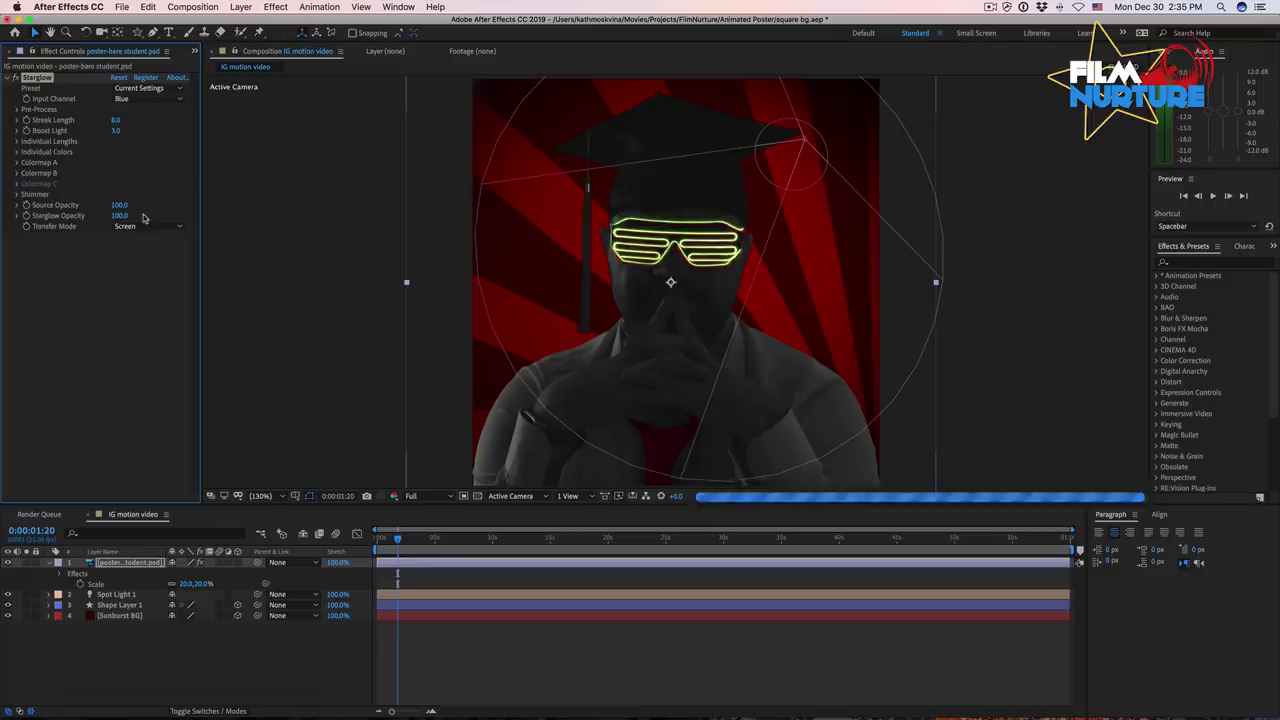
pyautogui.click(120, 563)
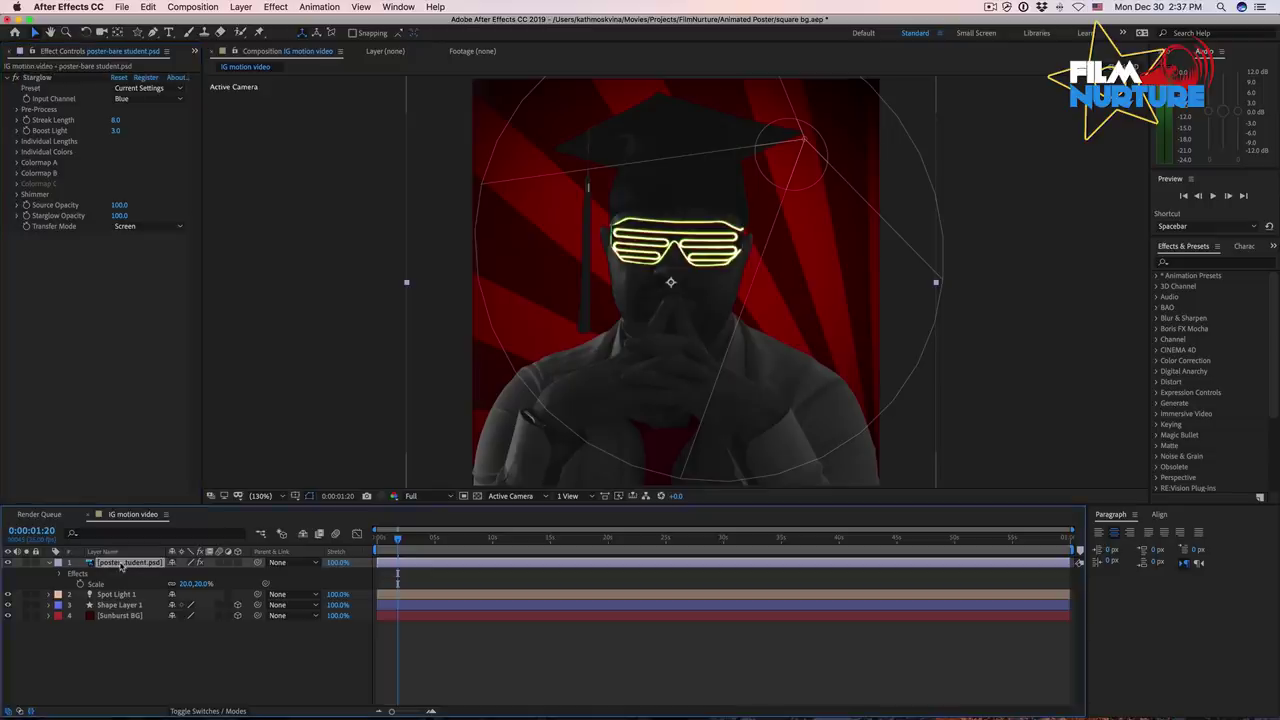
# - In Starglow's Colormap A, set Highlights to 80C3FF and Midtones and Shadows to the same light blue
pyautogui.click(18, 163)
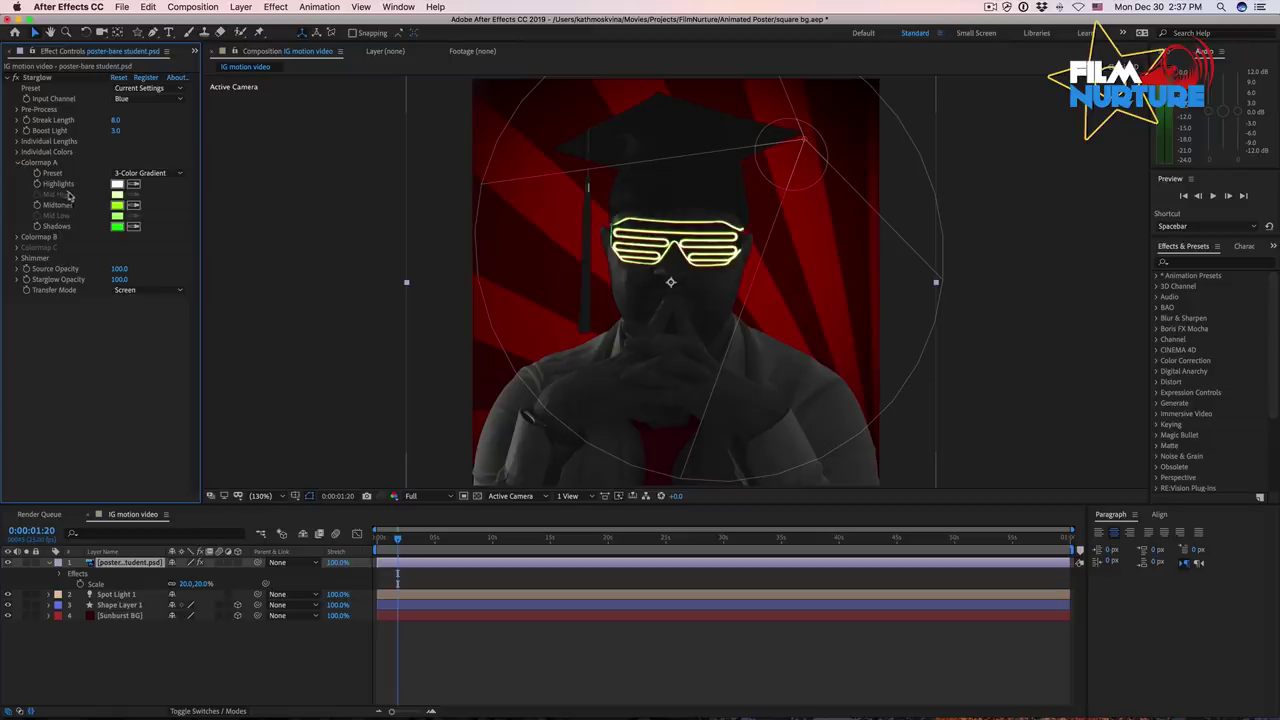
pyautogui.click(116, 186)
pyautogui.write('0')
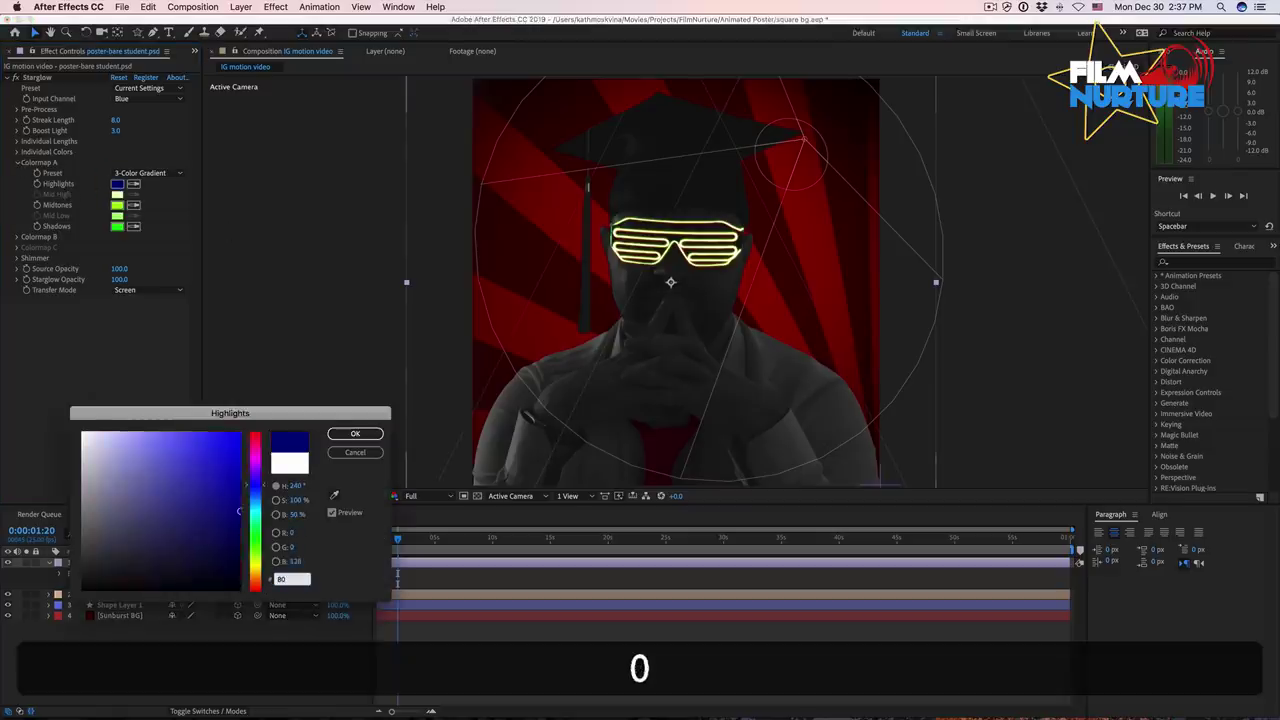
pyautogui.write('080C3ff')
pyautogui.press('Return')
pyautogui.click(116, 204)
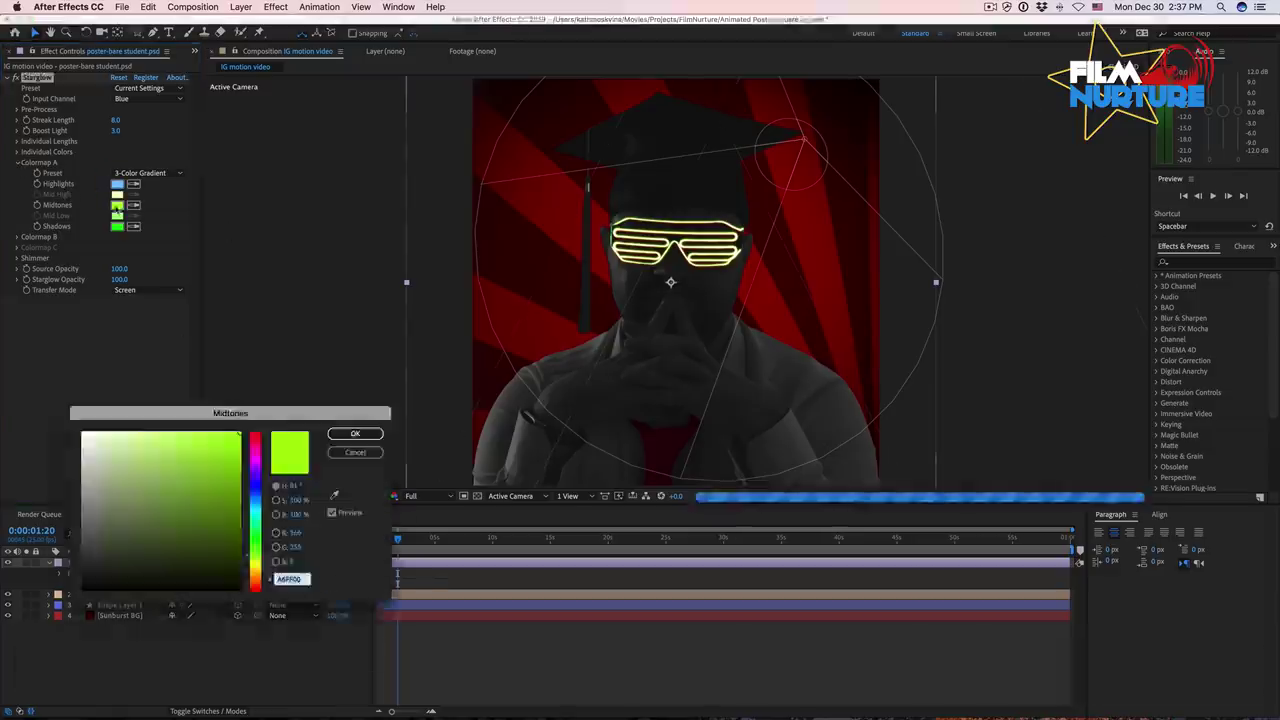
pyautogui.write('80C3FF')
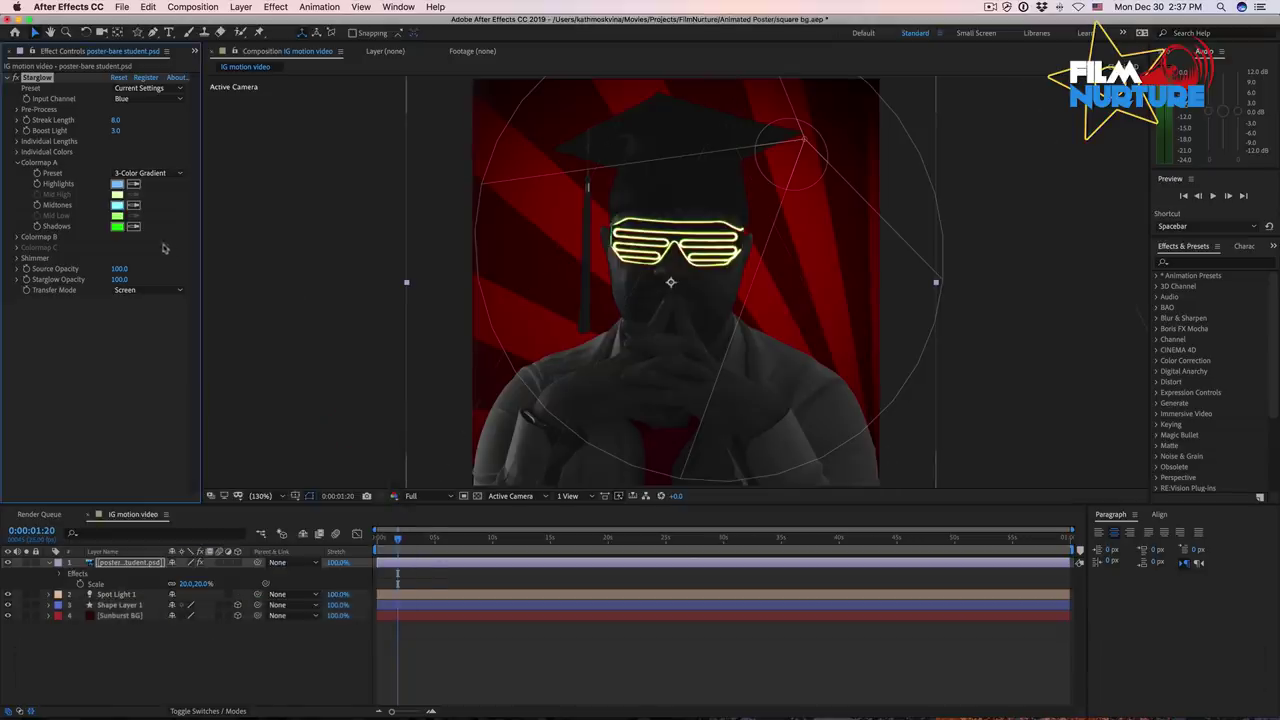
pyautogui.press('Return')
pyautogui.click(133, 228)
pyautogui.click(117, 205)
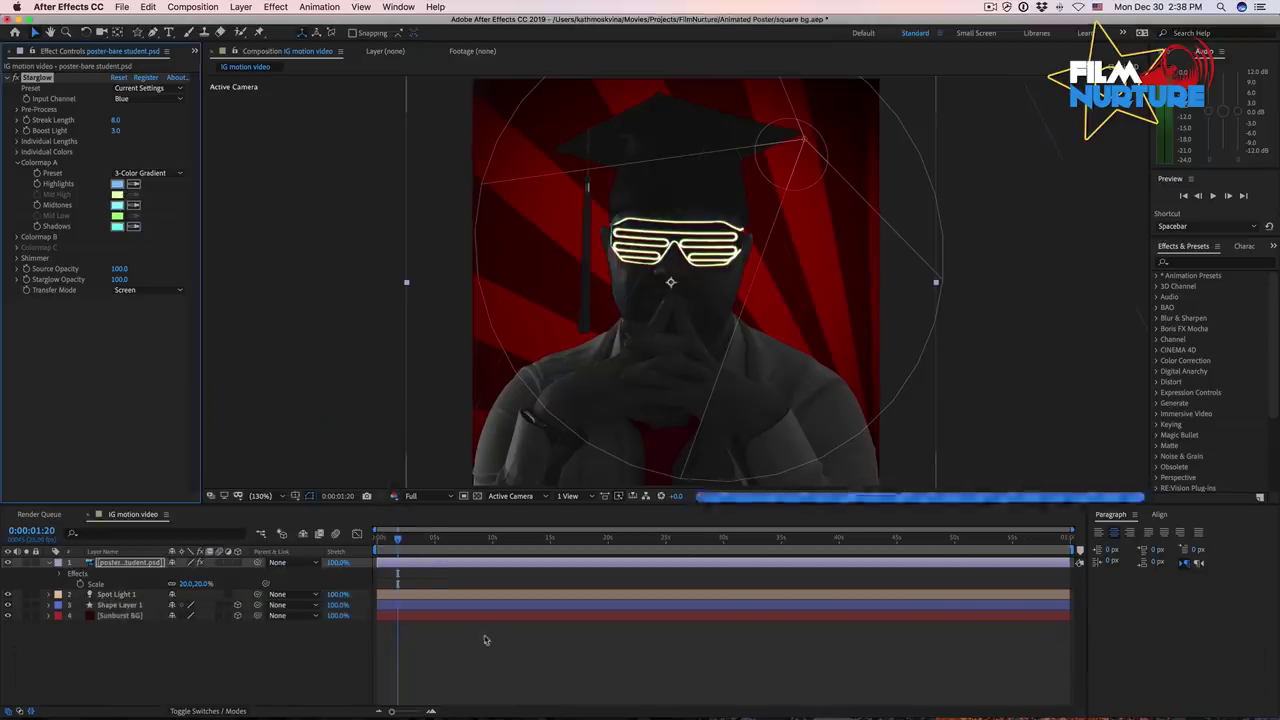
# - Set the Down, Right, Left, Up Right and Down Left streaks to Colormap A, then preview at half resolution
pyautogui.click(17, 152)
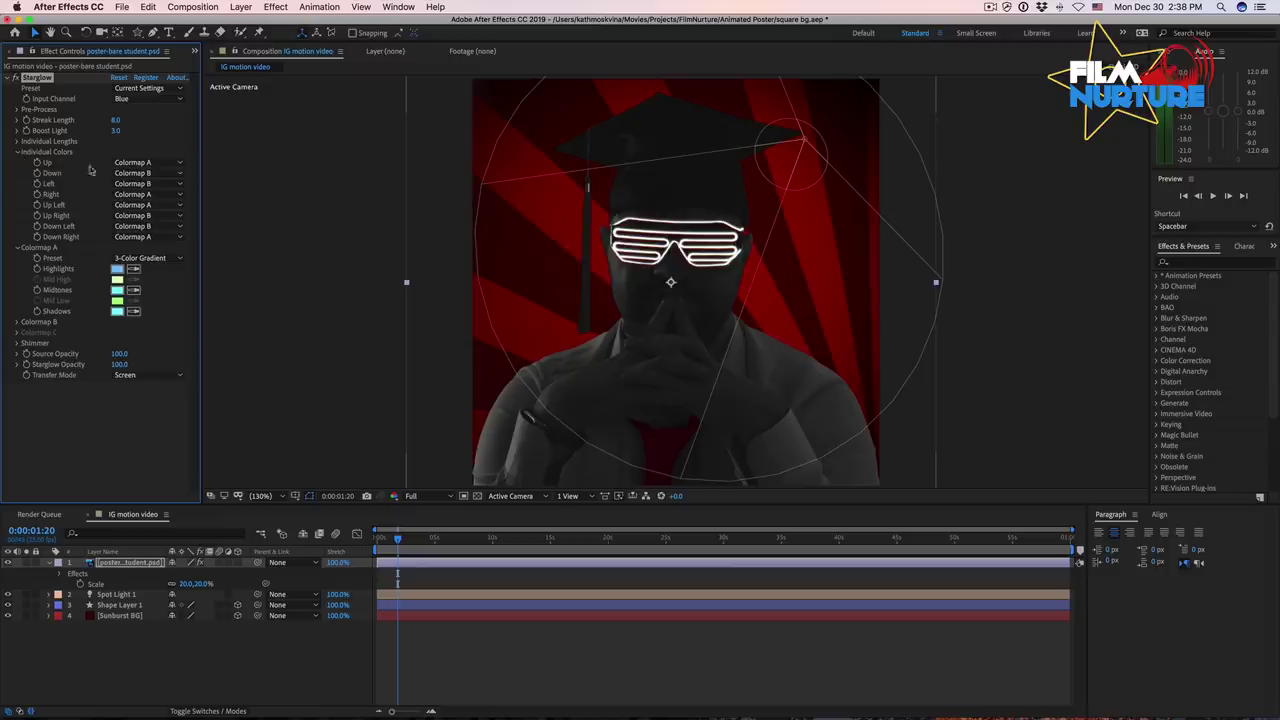
pyautogui.click(160, 174)
pyautogui.click(145, 185)
pyautogui.click(150, 194)
pyautogui.click(147, 206)
pyautogui.click(150, 183)
pyautogui.click(148, 195)
pyautogui.click(150, 215)
pyautogui.click(160, 229)
pyautogui.click(150, 226)
pyautogui.click(148, 239)
pyautogui.press('super+shift+j')
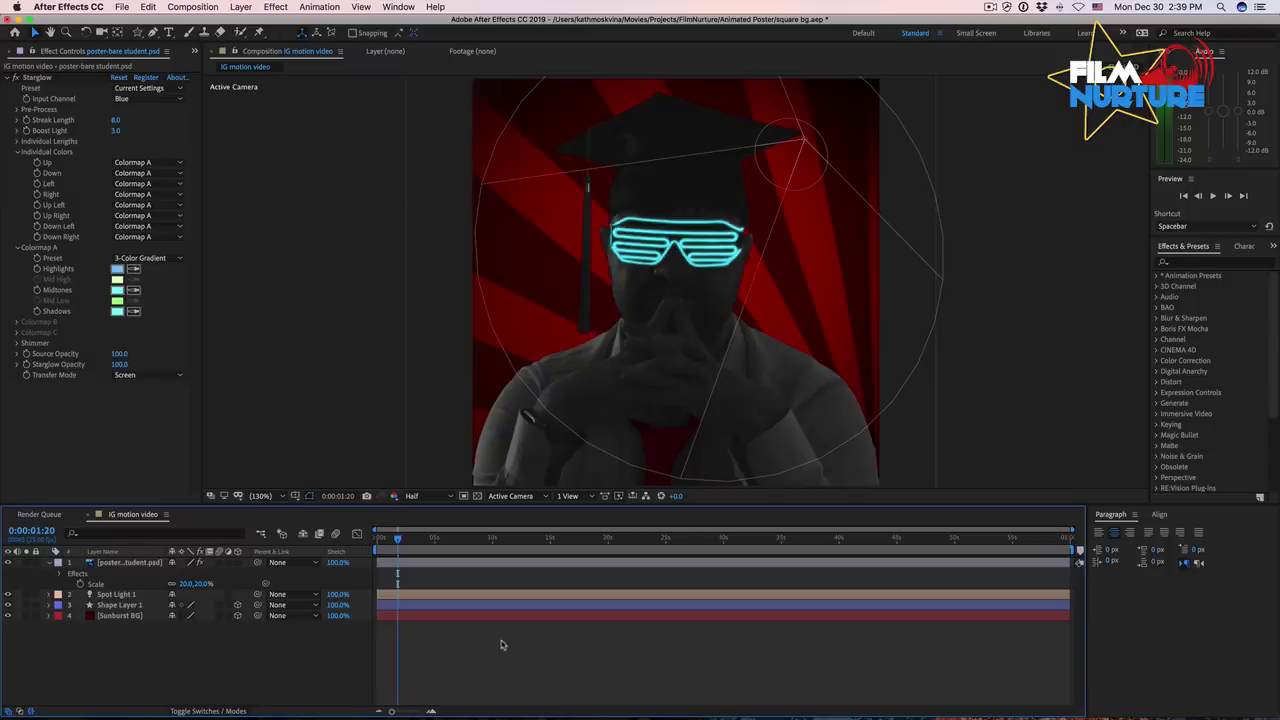
# - Add a new adjustment layer and apply Channel Mixer to it
pyautogui.click(241, 7)
pyautogui.moveTo(250, 21)
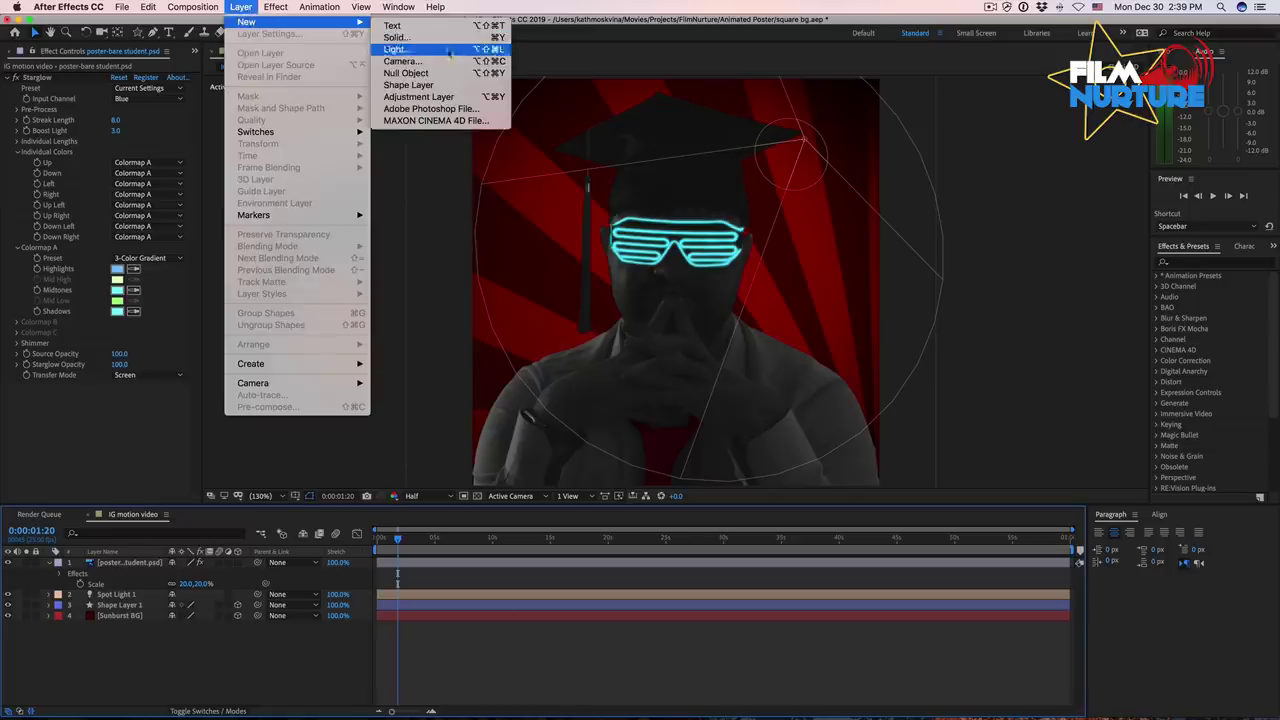
pyautogui.click(448, 96)
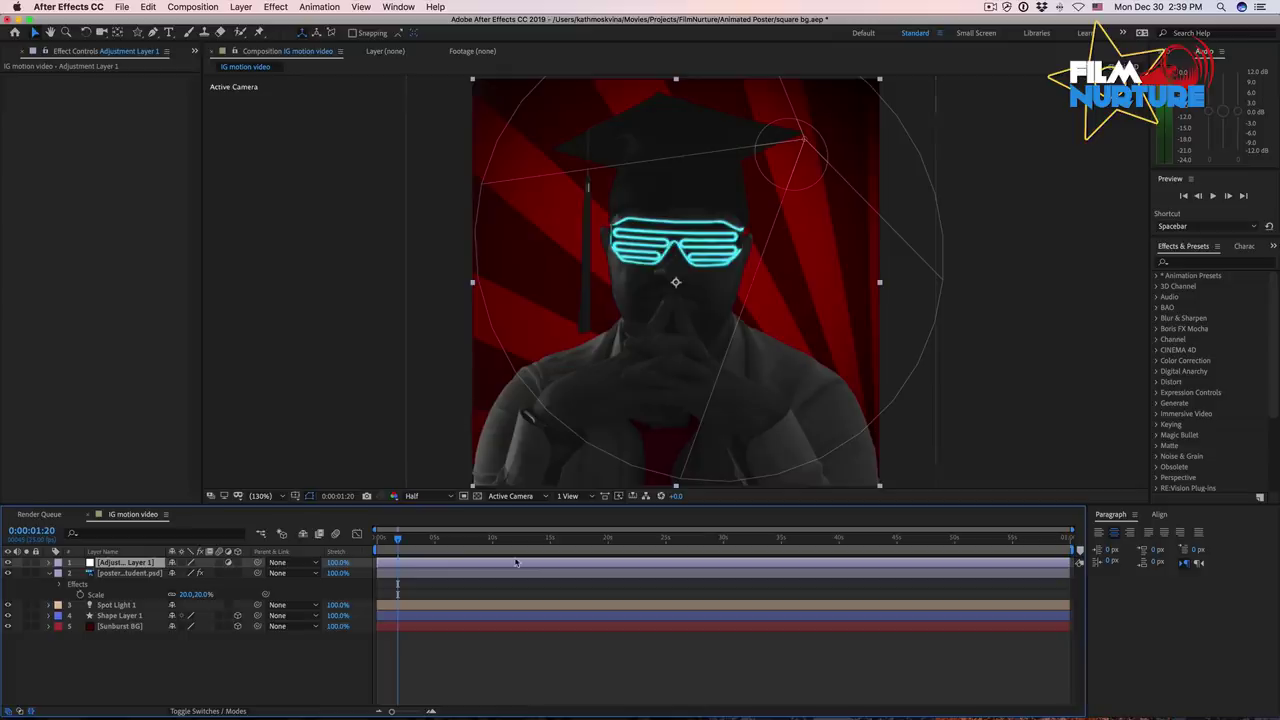
pyautogui.click(1192, 262)
pyautogui.write('ch')
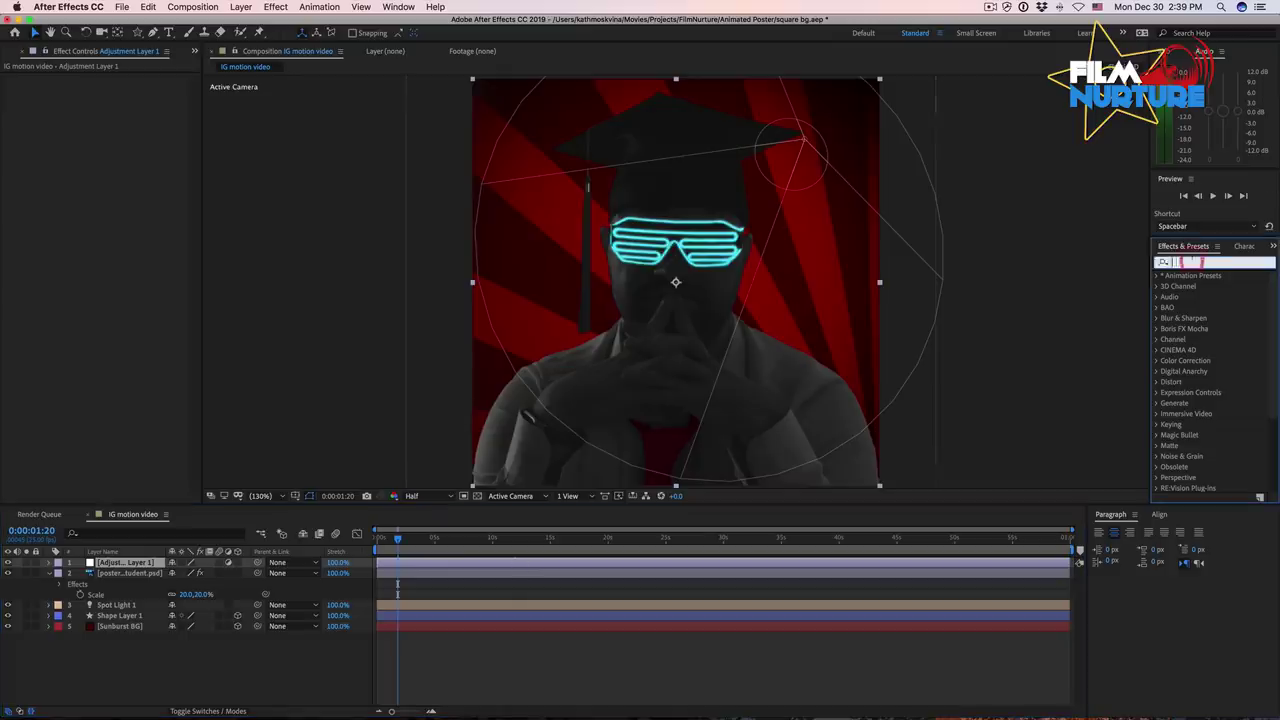
pyautogui.write('ann')
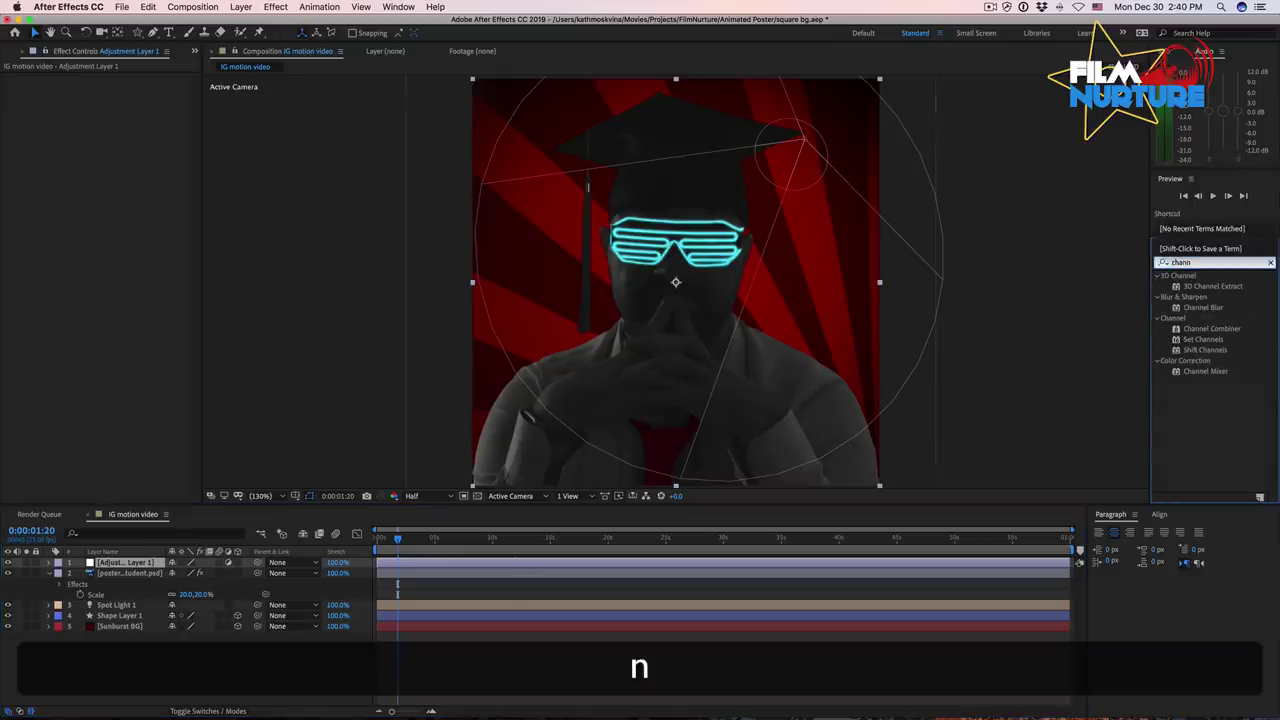
pyautogui.moveTo(1207, 371); pyautogui.dragTo(416, 566)
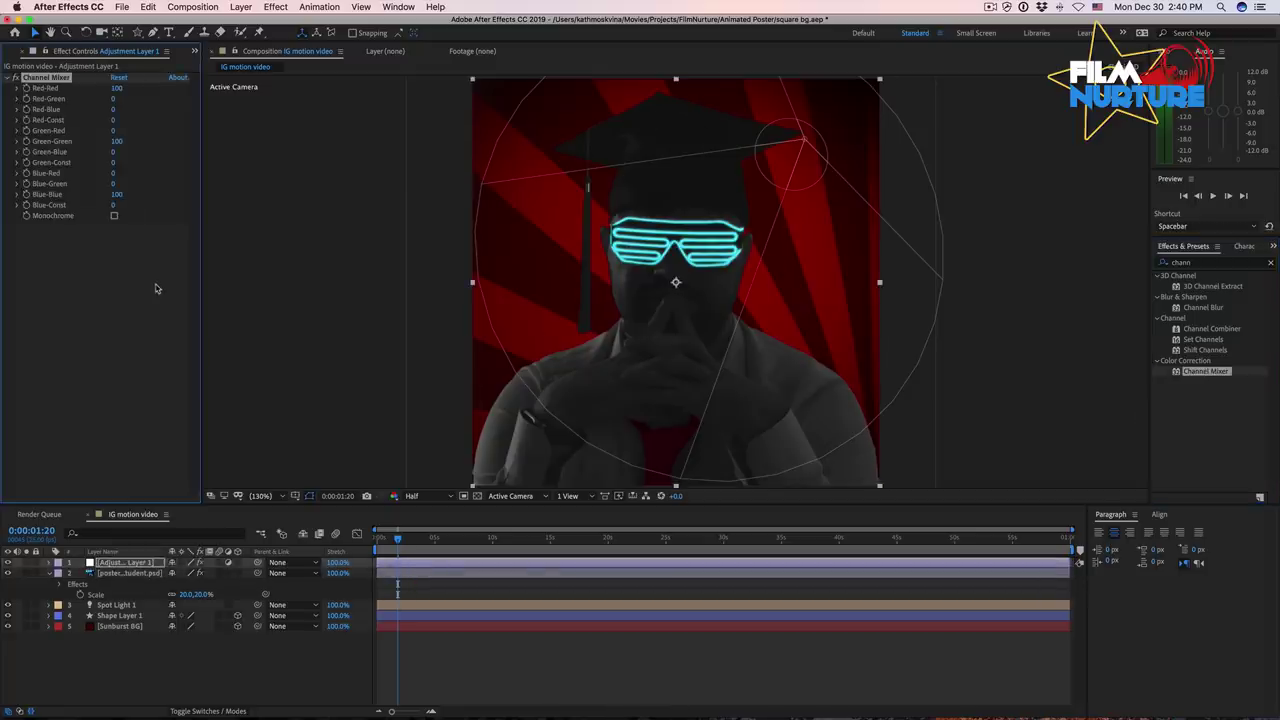
# - Raise Channel Mixer's Blue-Blue to 135 and begin searching the effects for Curves
pyautogui.click(118, 194)
pyautogui.write('135')
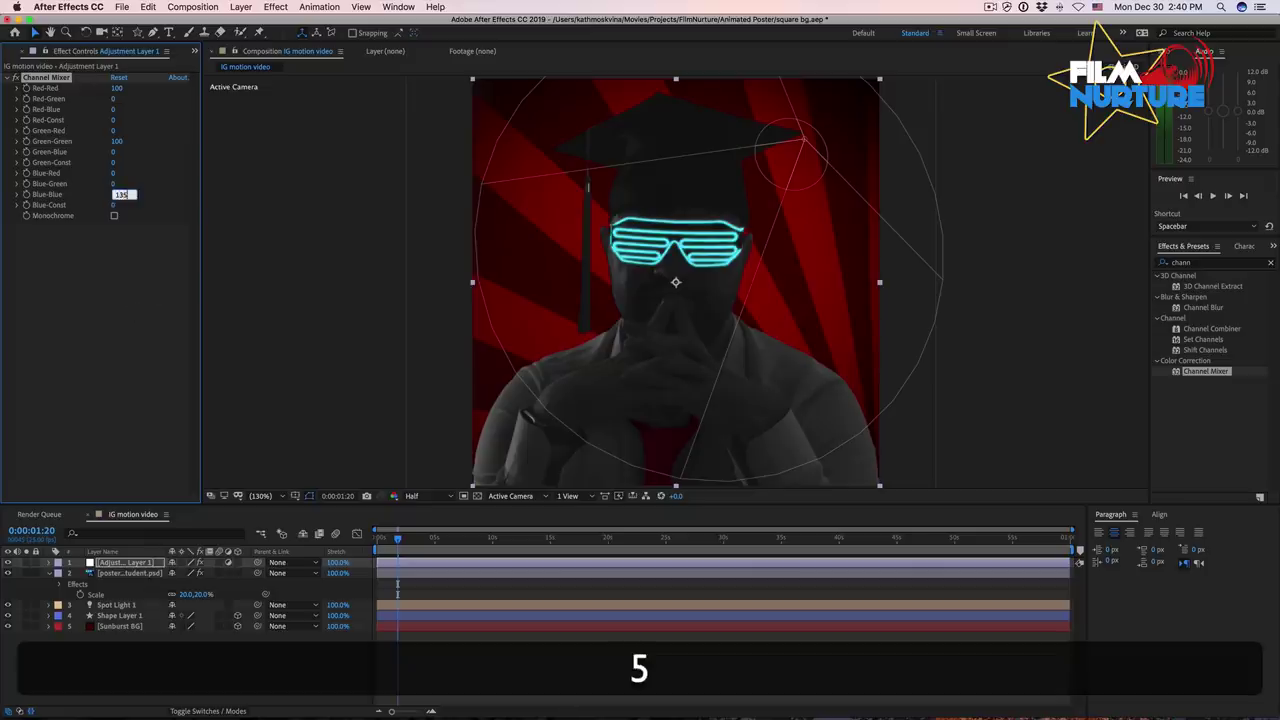
pyautogui.press('Return')
pyautogui.click(1180, 262)
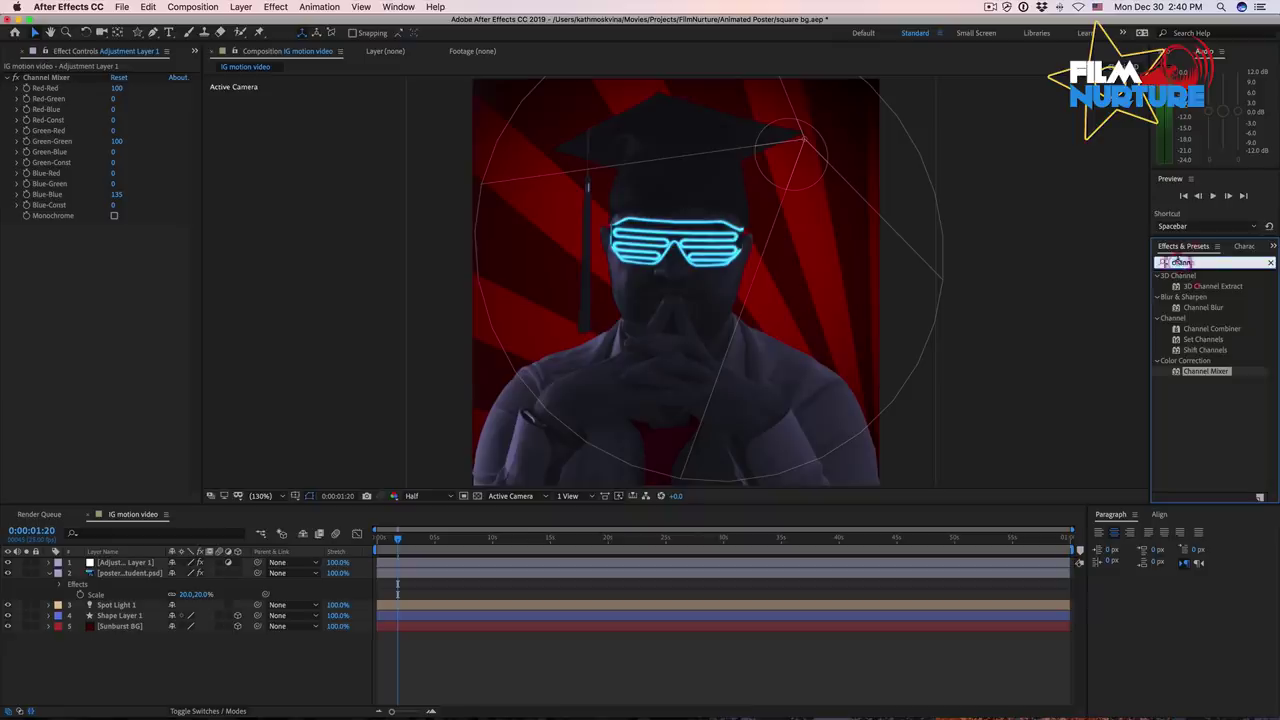
pyautogui.write('curvw')
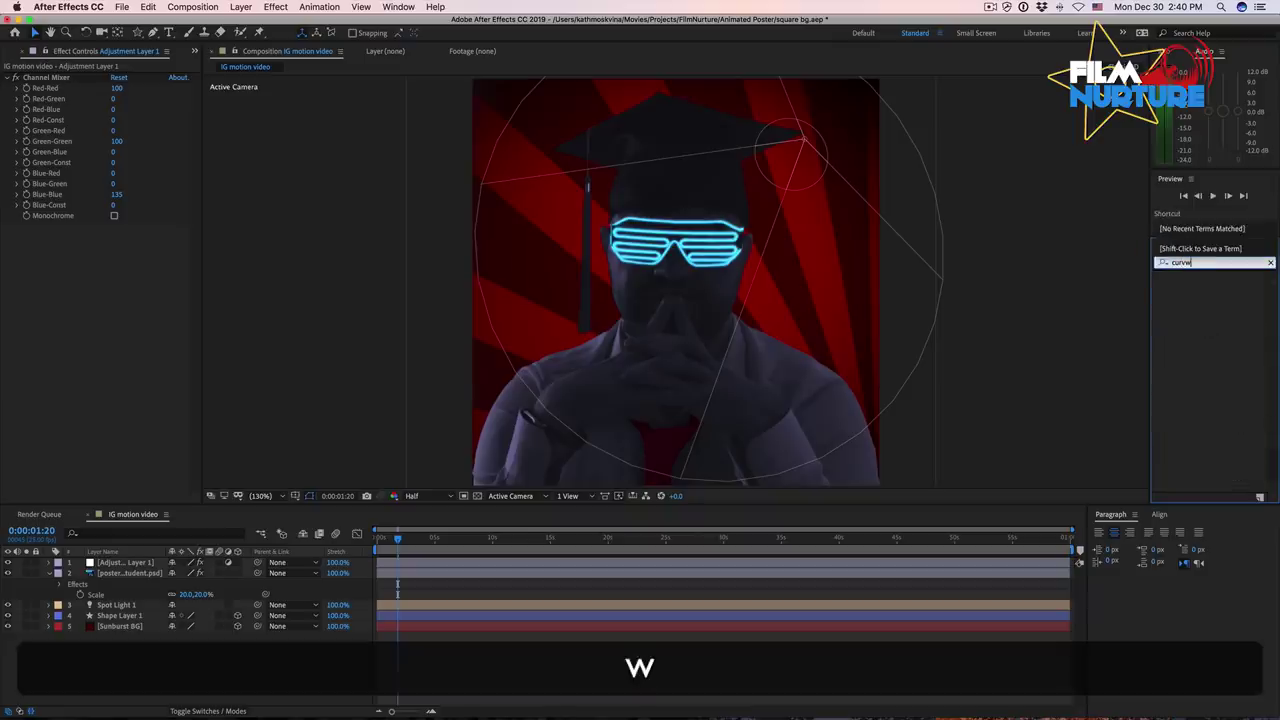
# - Apply Curves to the student layer and lift the curve with two points to brighten it
pyautogui.press('BackSpace')
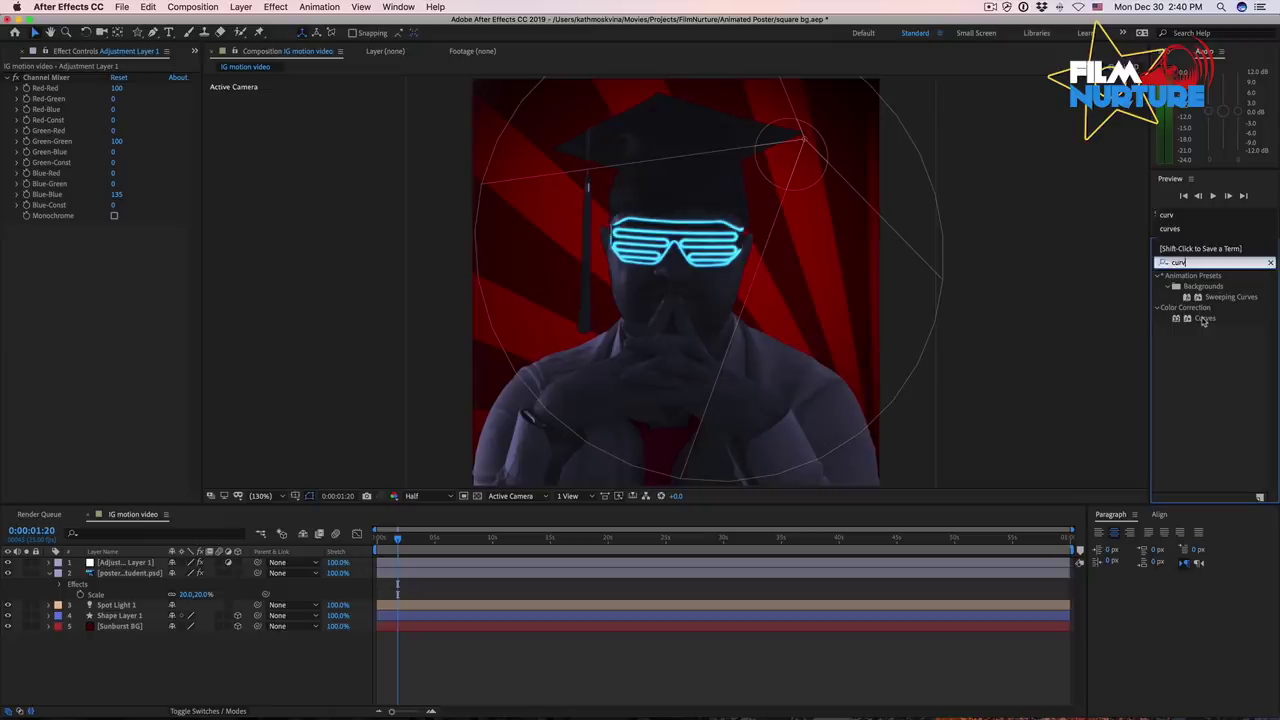
pyautogui.moveTo(1203, 320); pyautogui.dragTo(423, 577)
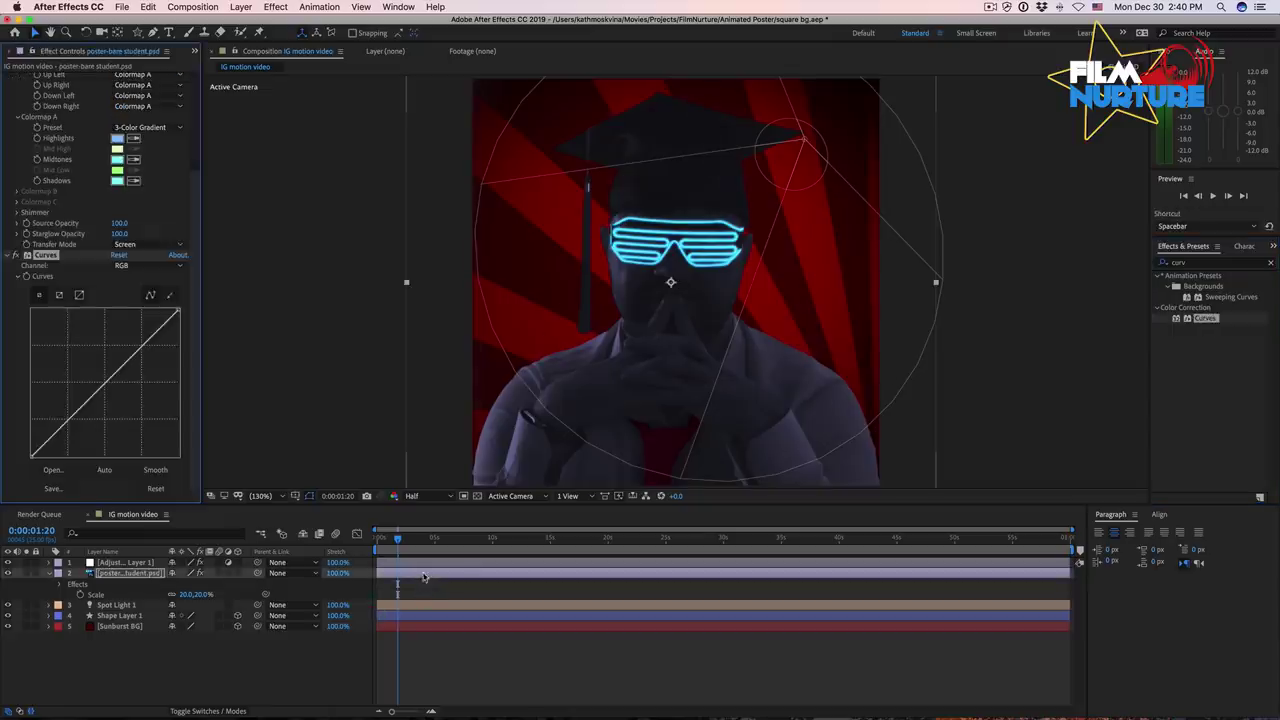
pyautogui.click(62, 426)
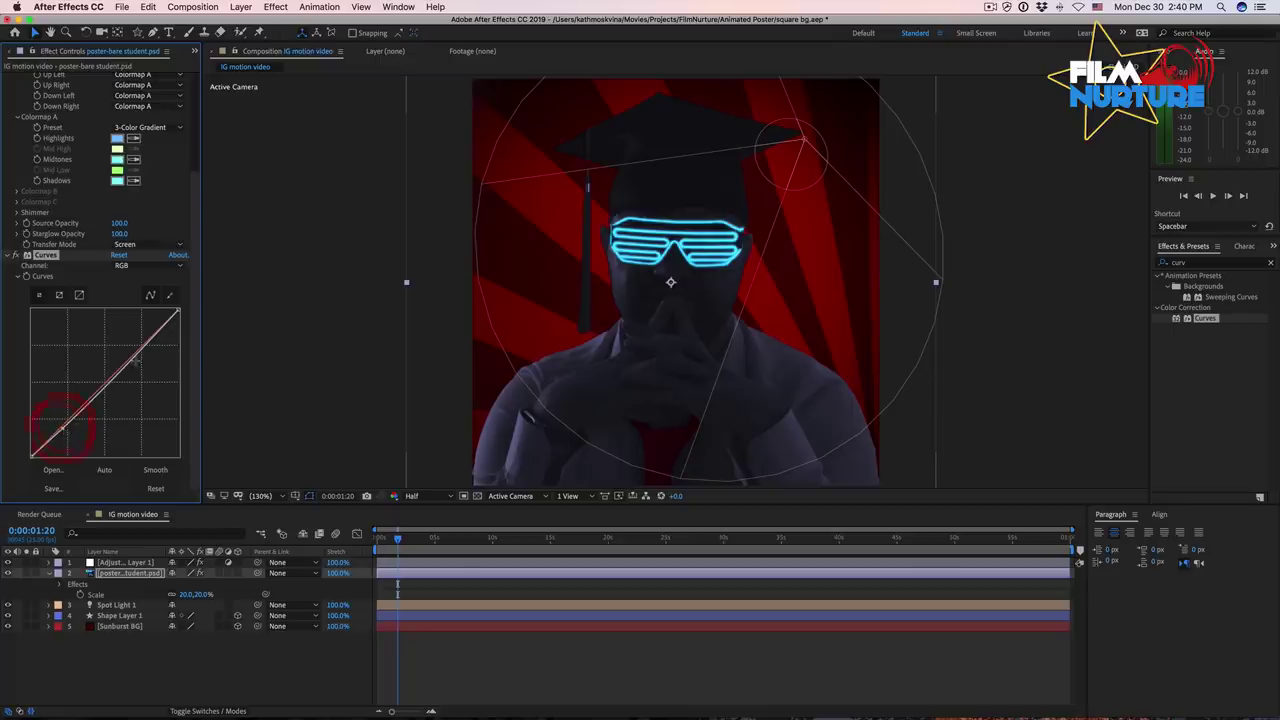
pyautogui.click(137, 357)
pyautogui.moveTo(141, 361); pyautogui.dragTo(136, 346)
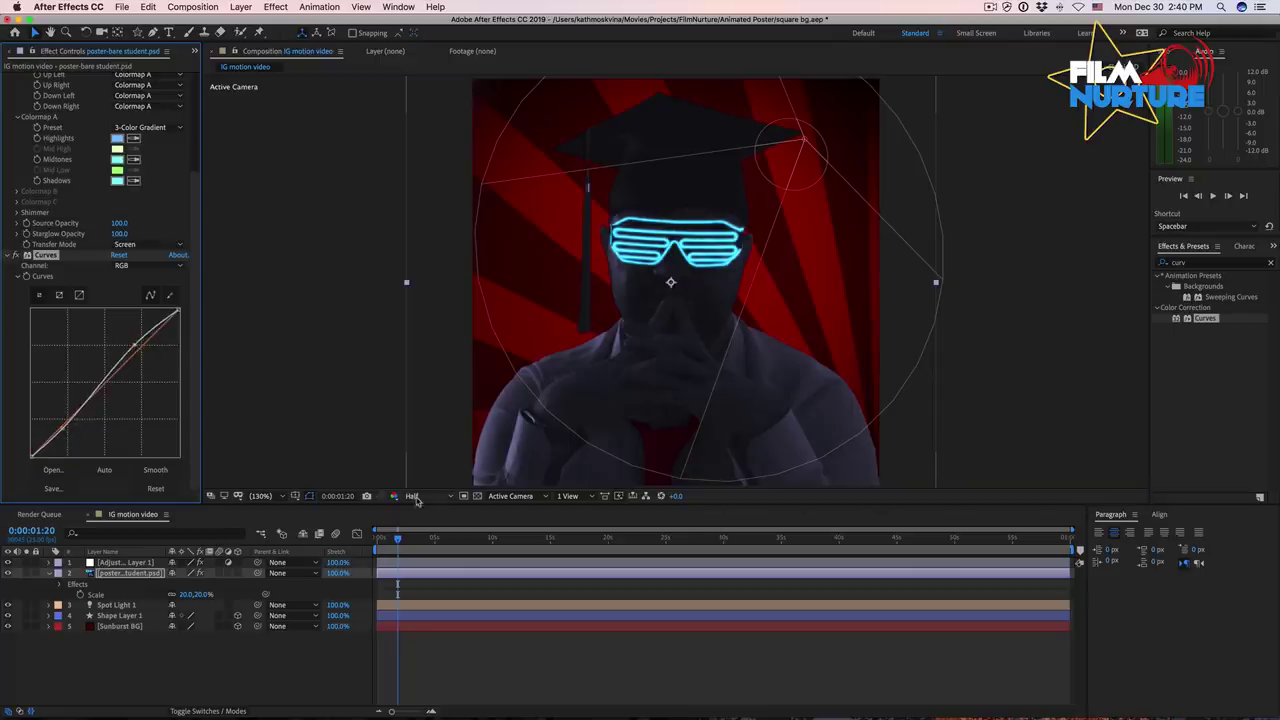
# - Deselect the layers, return to the start and preview the animation
pyautogui.click(538, 688)
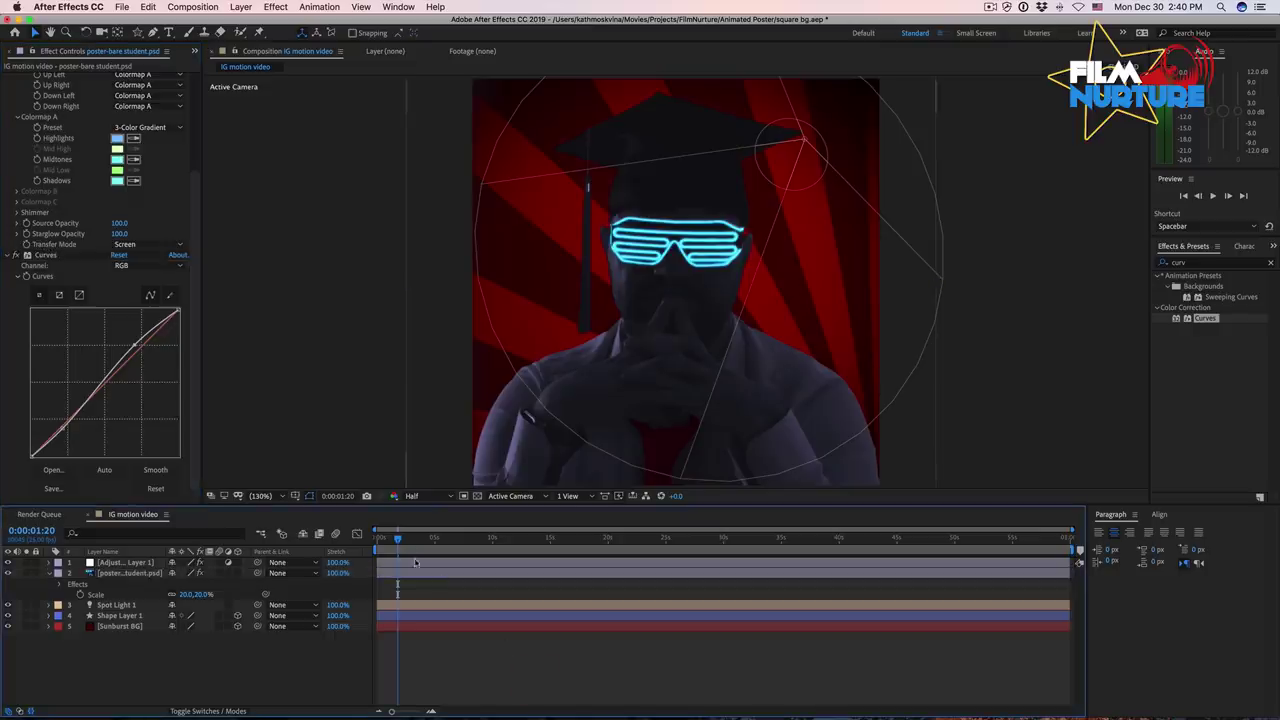
pyautogui.moveTo(395, 540); pyautogui.dragTo(377, 540)
pyautogui.press('space')
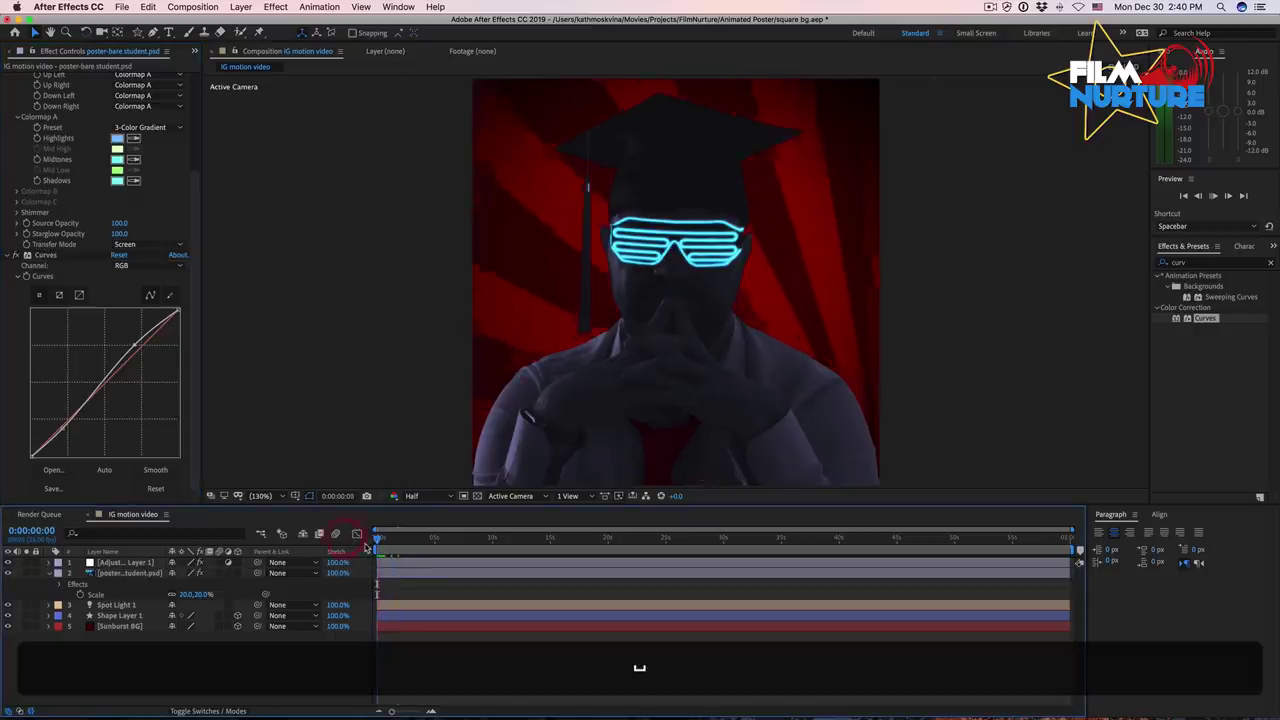
# - Give the student layer's Starglow Opacity a wiggle(5,100) expression and preview the flickering glow
pyautogui.click(491, 654)
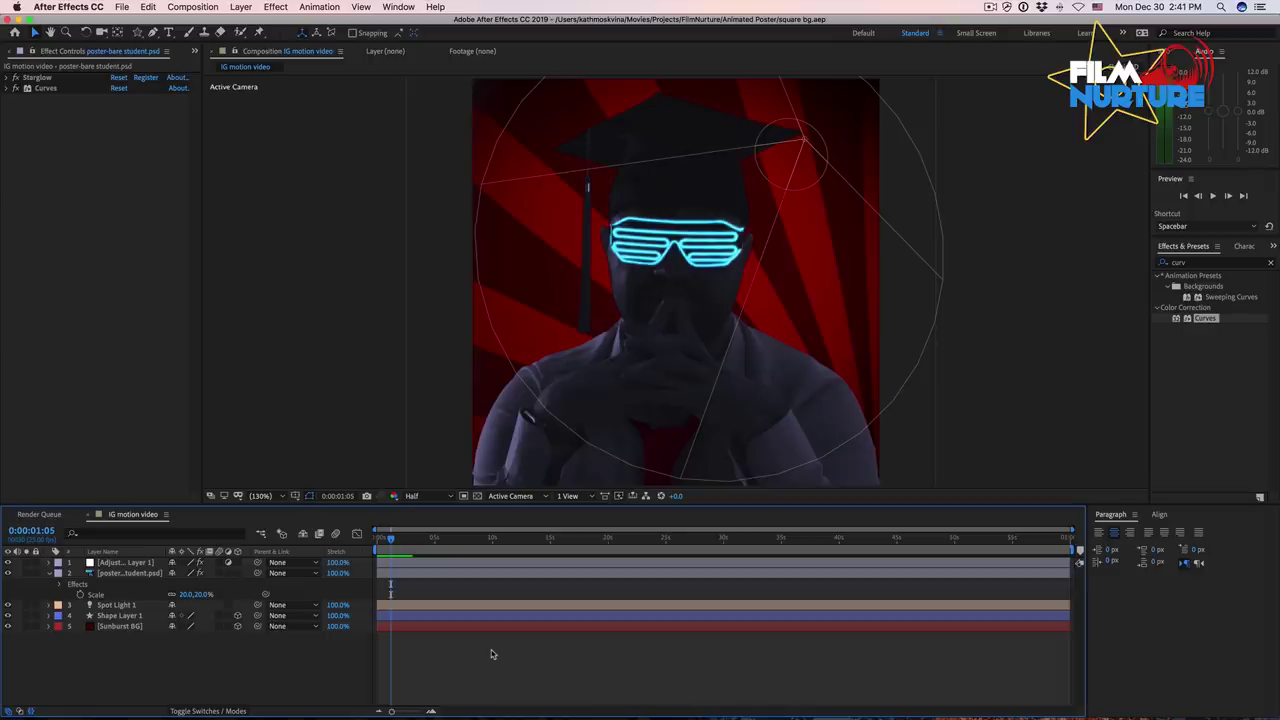
pyautogui.click(128, 573)
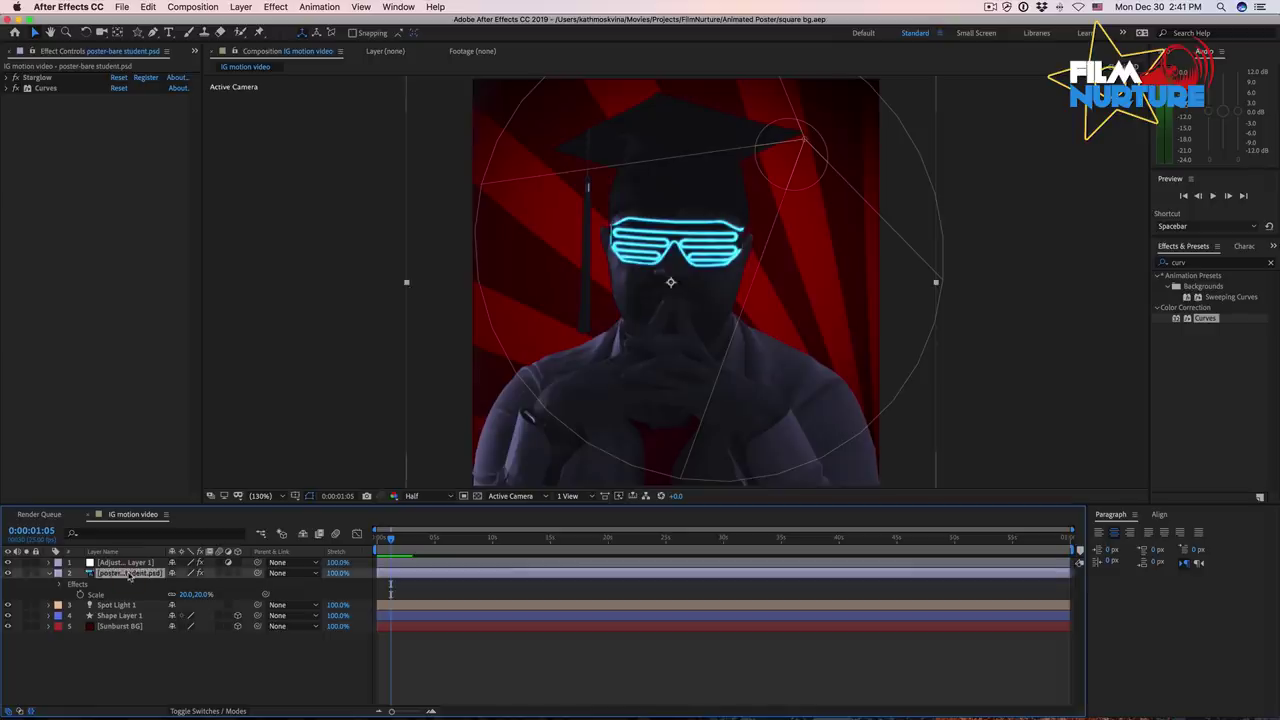
pyautogui.click(7, 78)
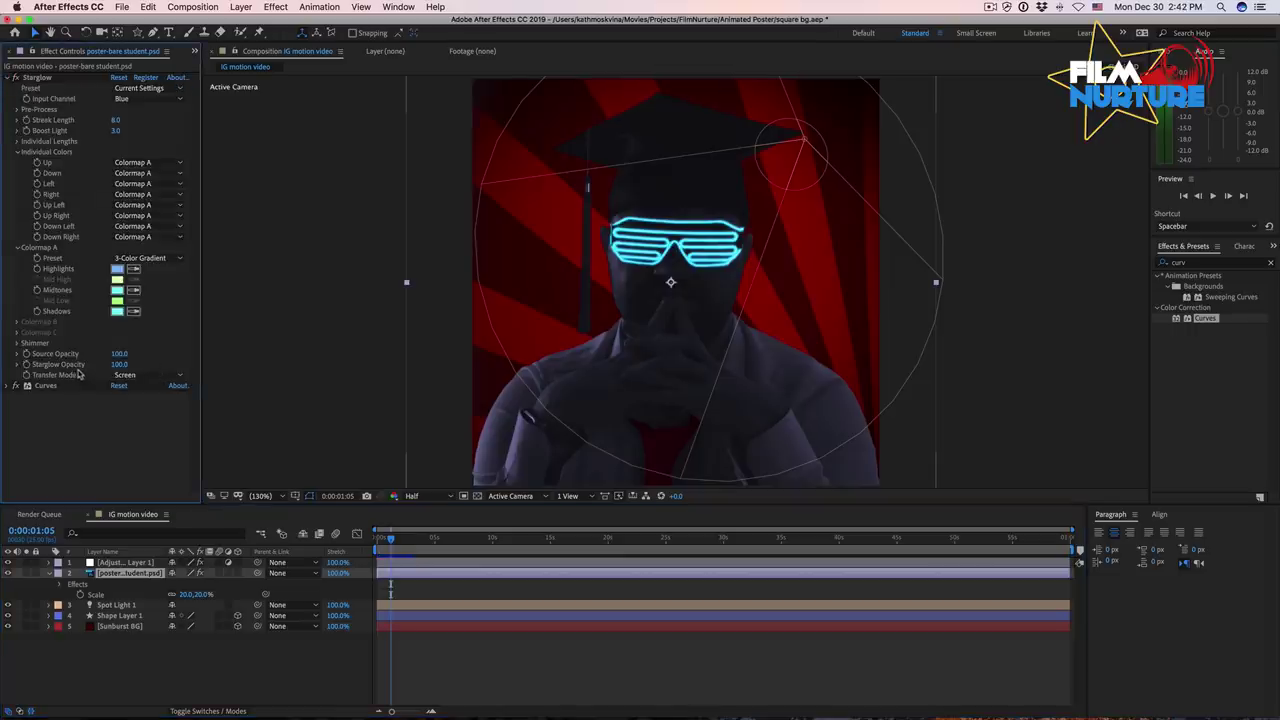
pyautogui.press('alt')
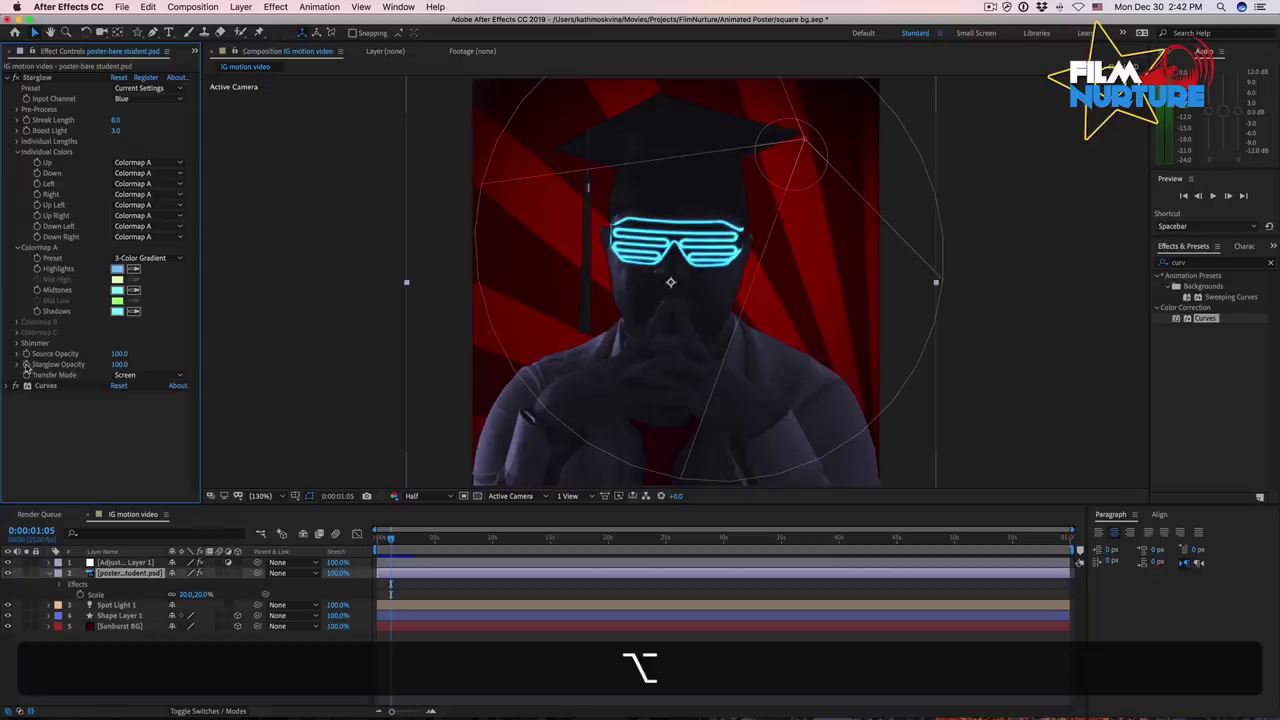
pyautogui.keyDown('alt'); pyautogui.click(27, 365); pyautogui.keyUp('alt')
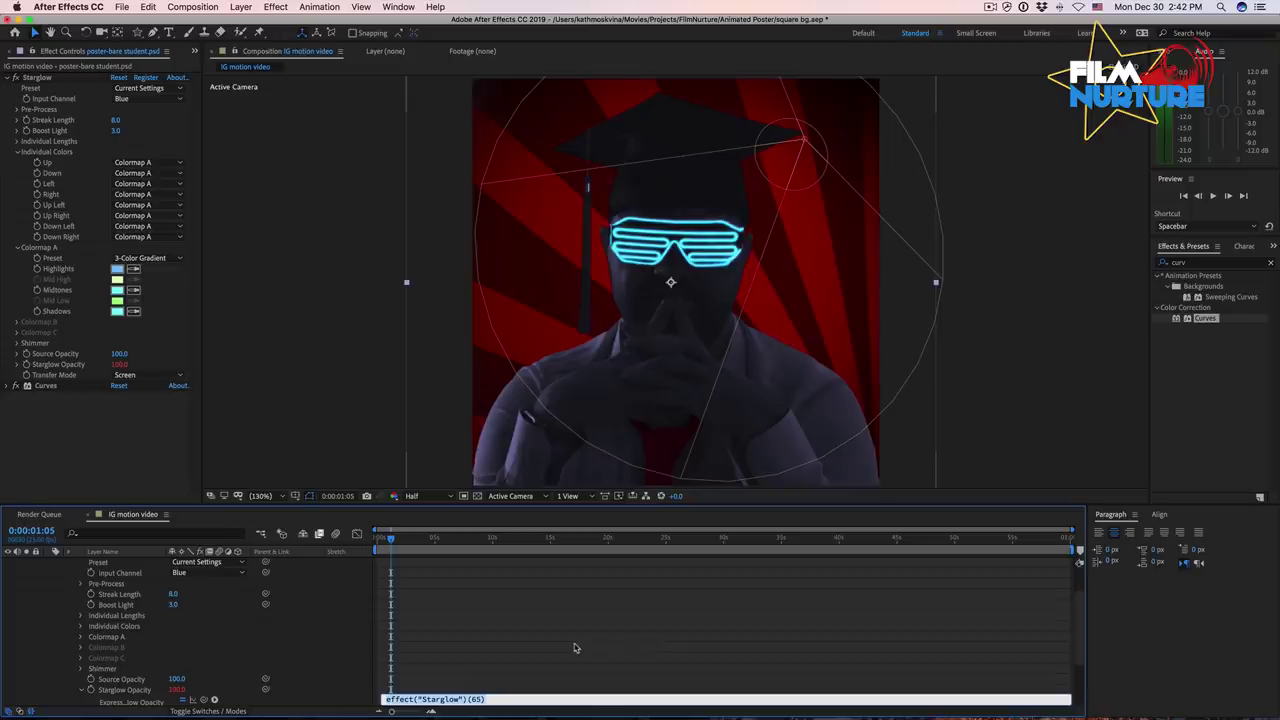
pyautogui.write('wiggl')
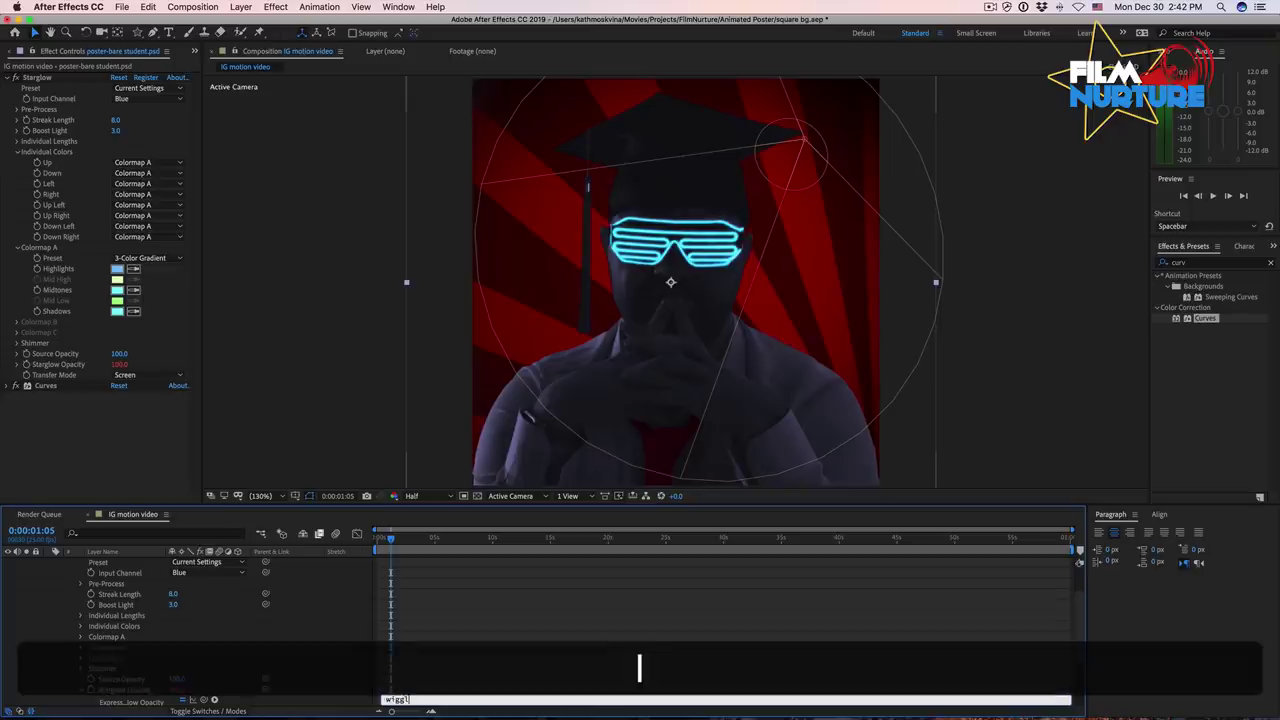
pyautogui.write('e')
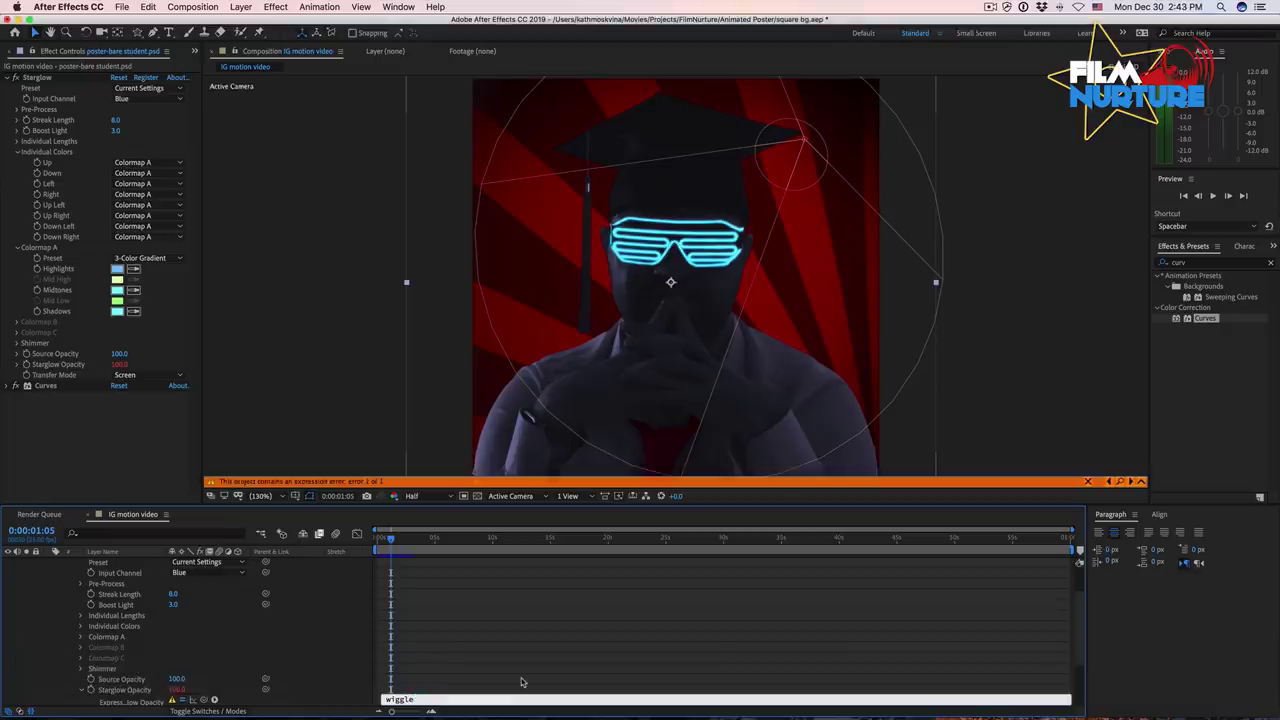
pyautogui.write('(')
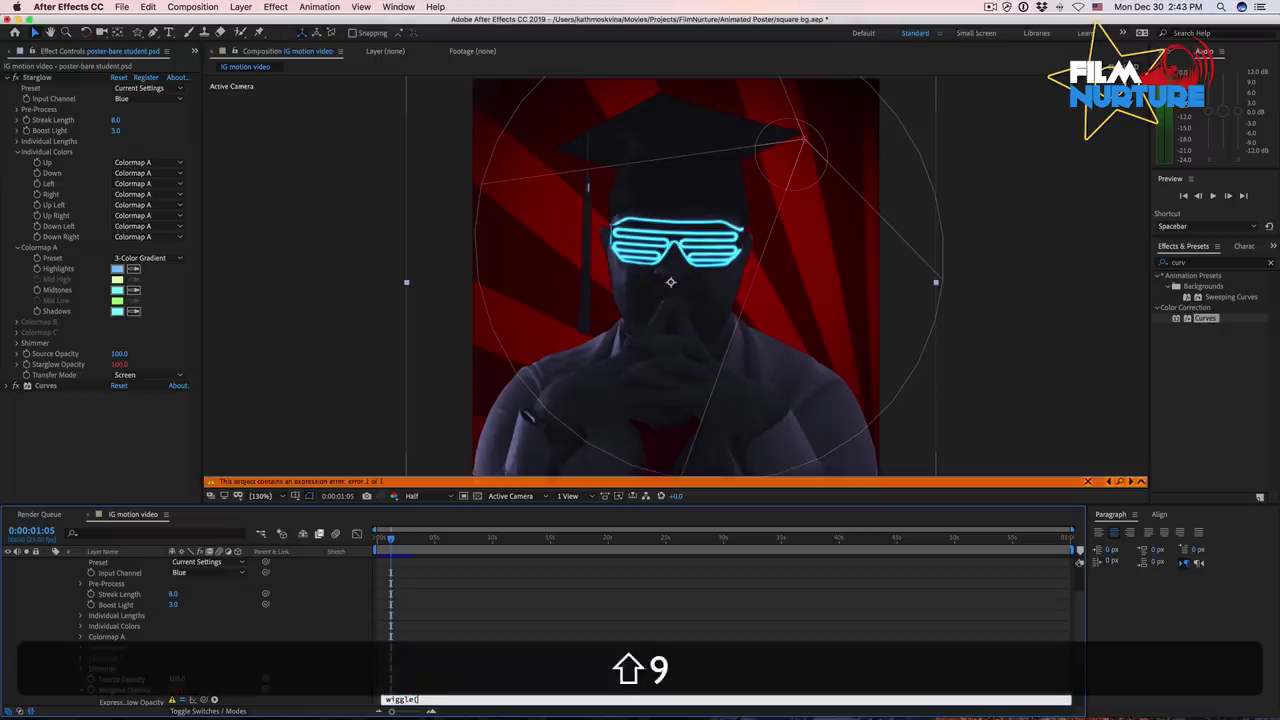
pyautogui.write('5')
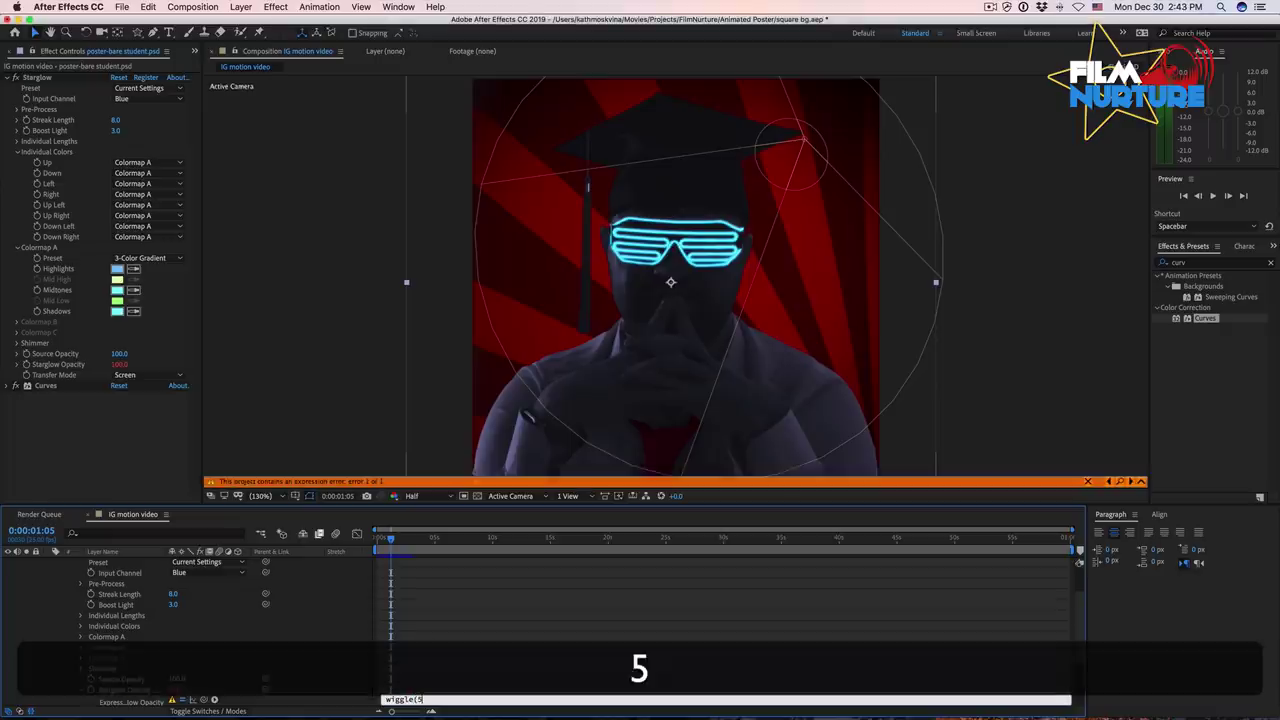
pyautogui.write(',')
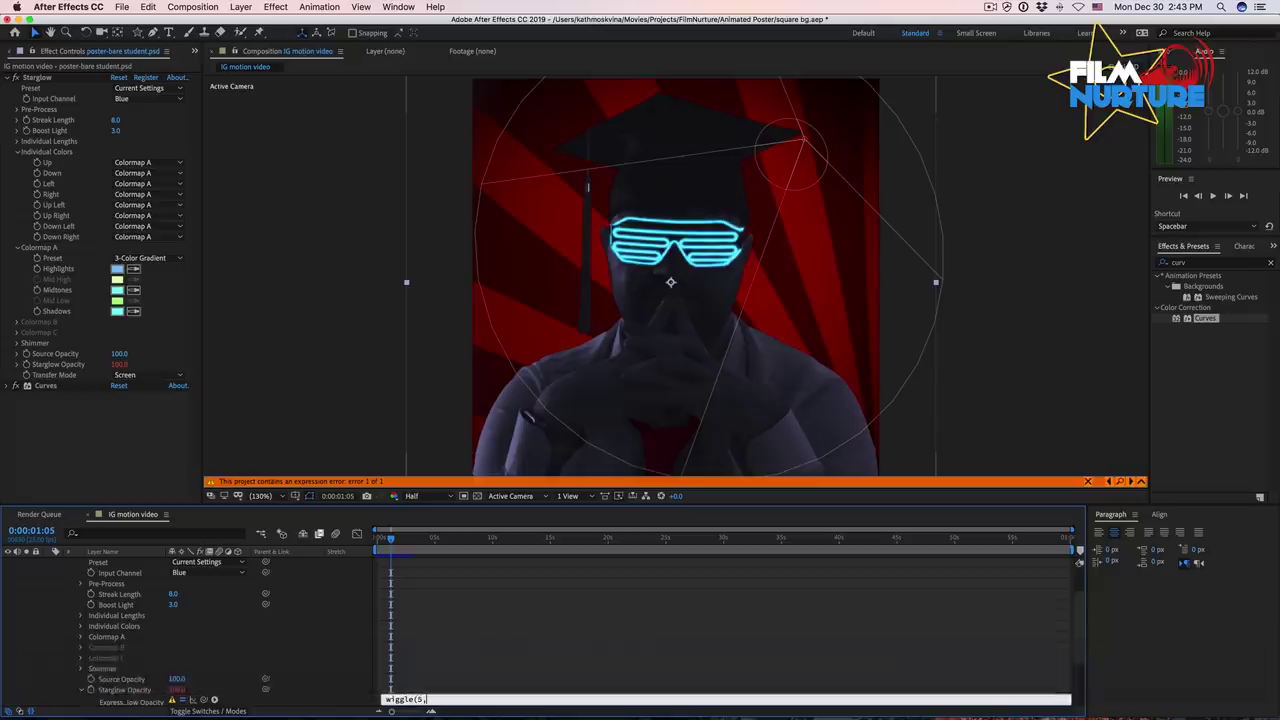
pyautogui.write('100')
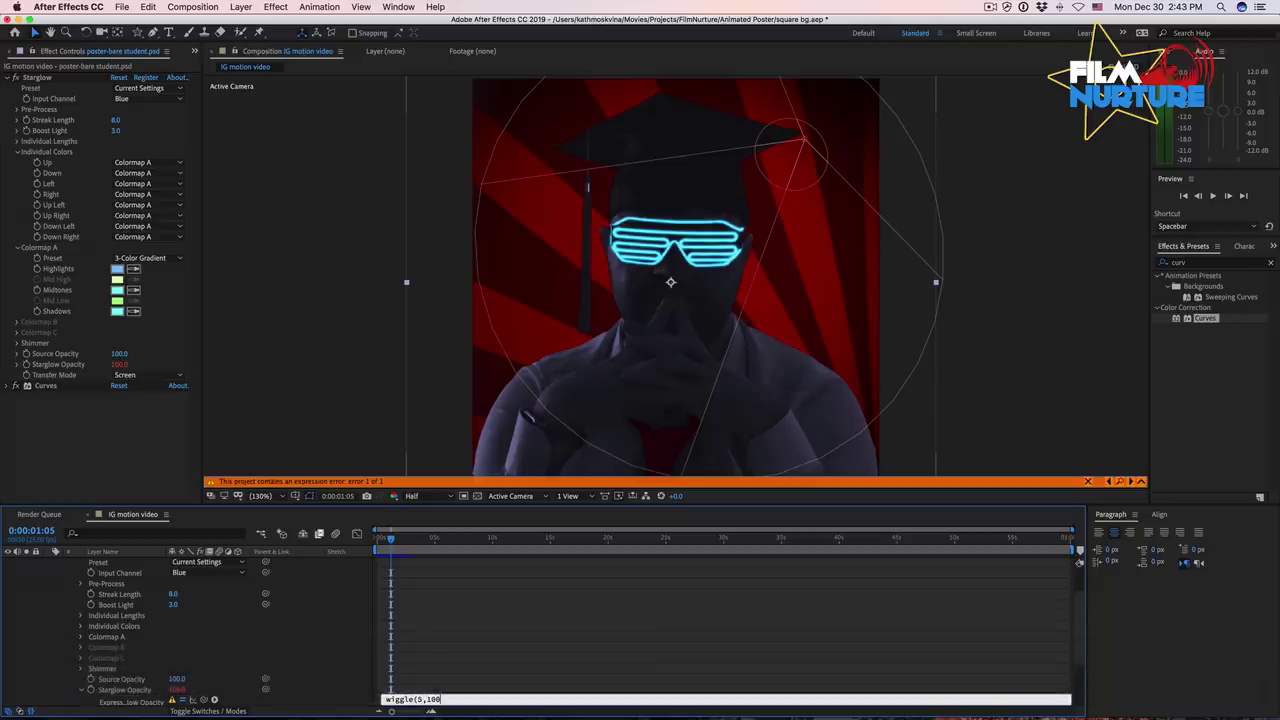
pyautogui.write(')')
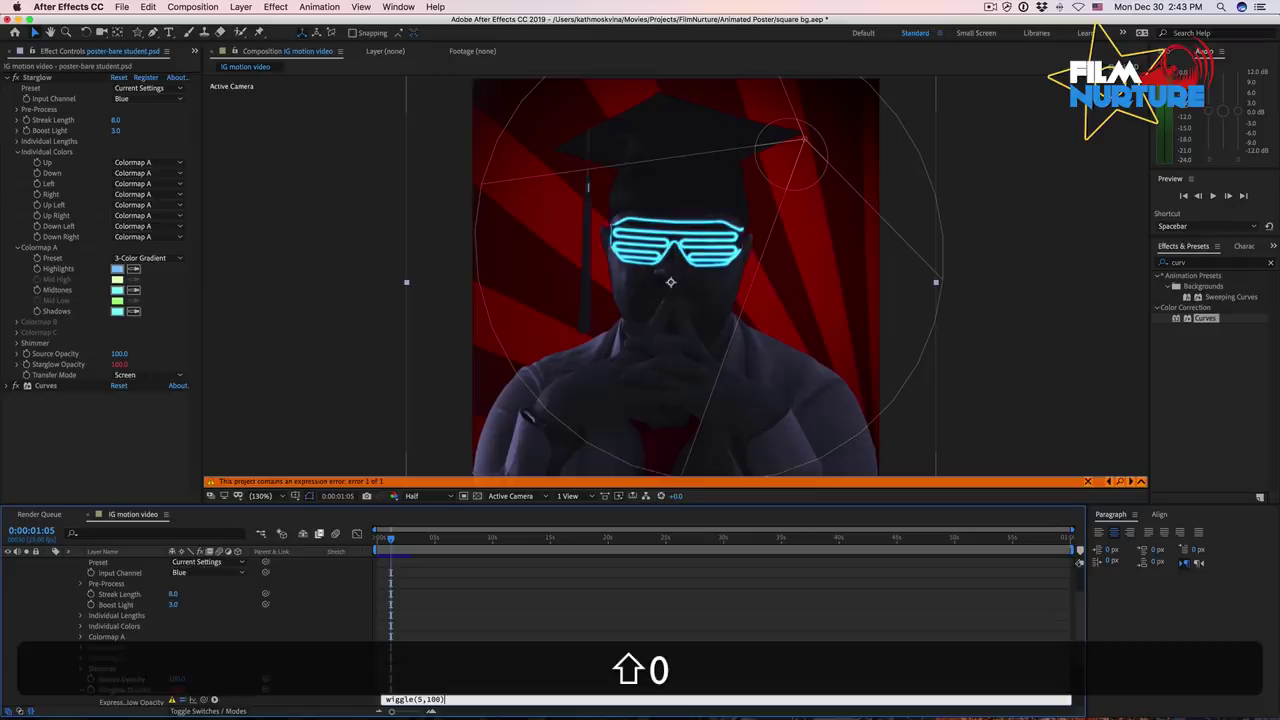
pyautogui.click(548, 692)
pyautogui.press('space')
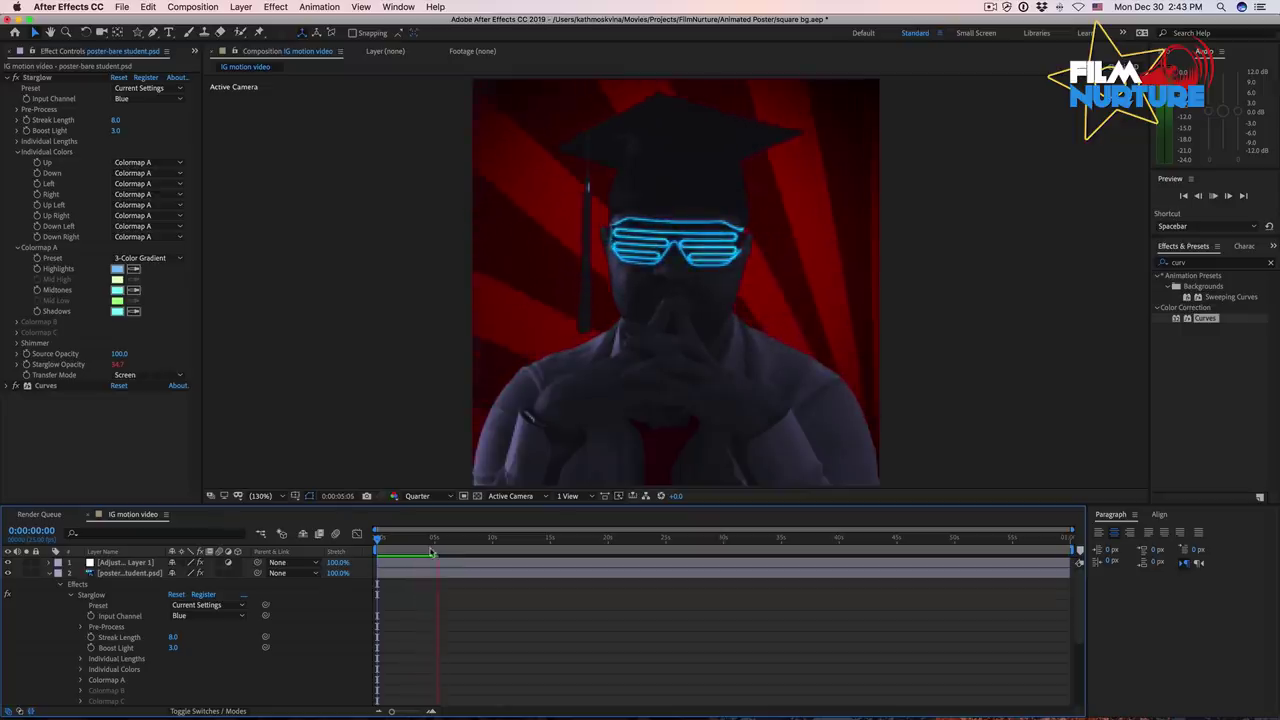
pyautogui.press('space')
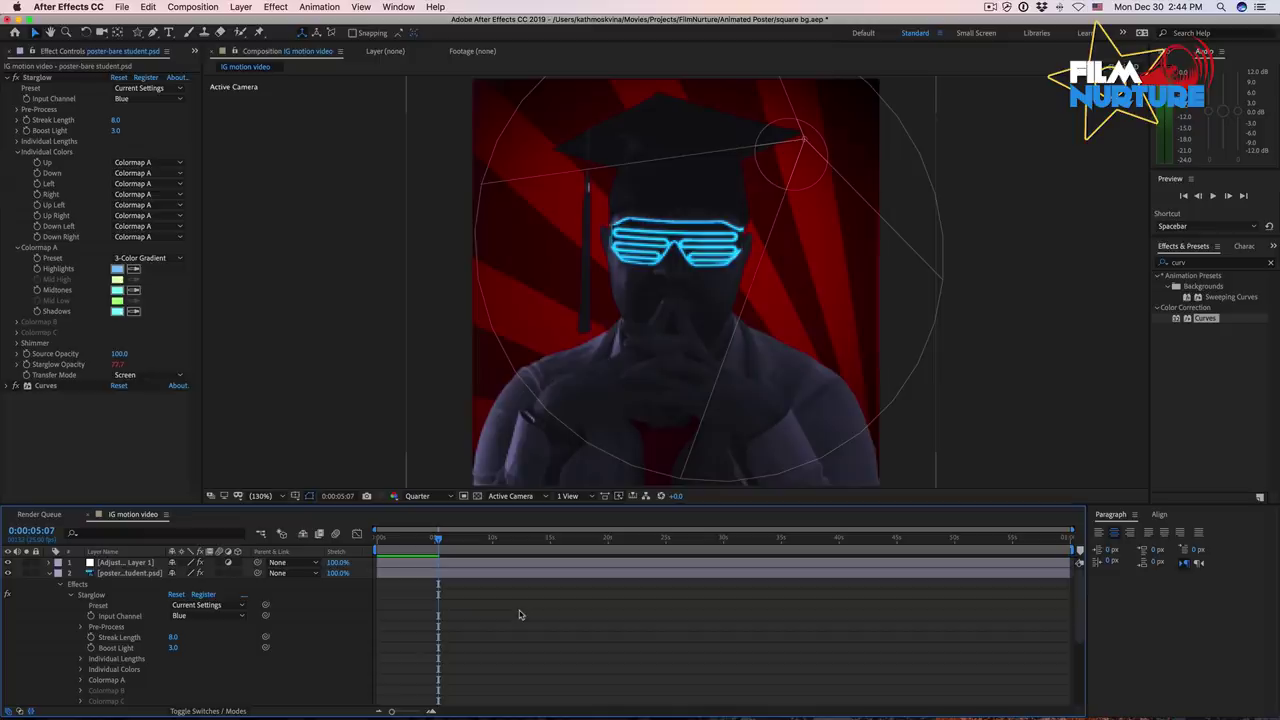
# - Keyframe the student layer's Position at 0 s and again about one second in
pyautogui.press('space')
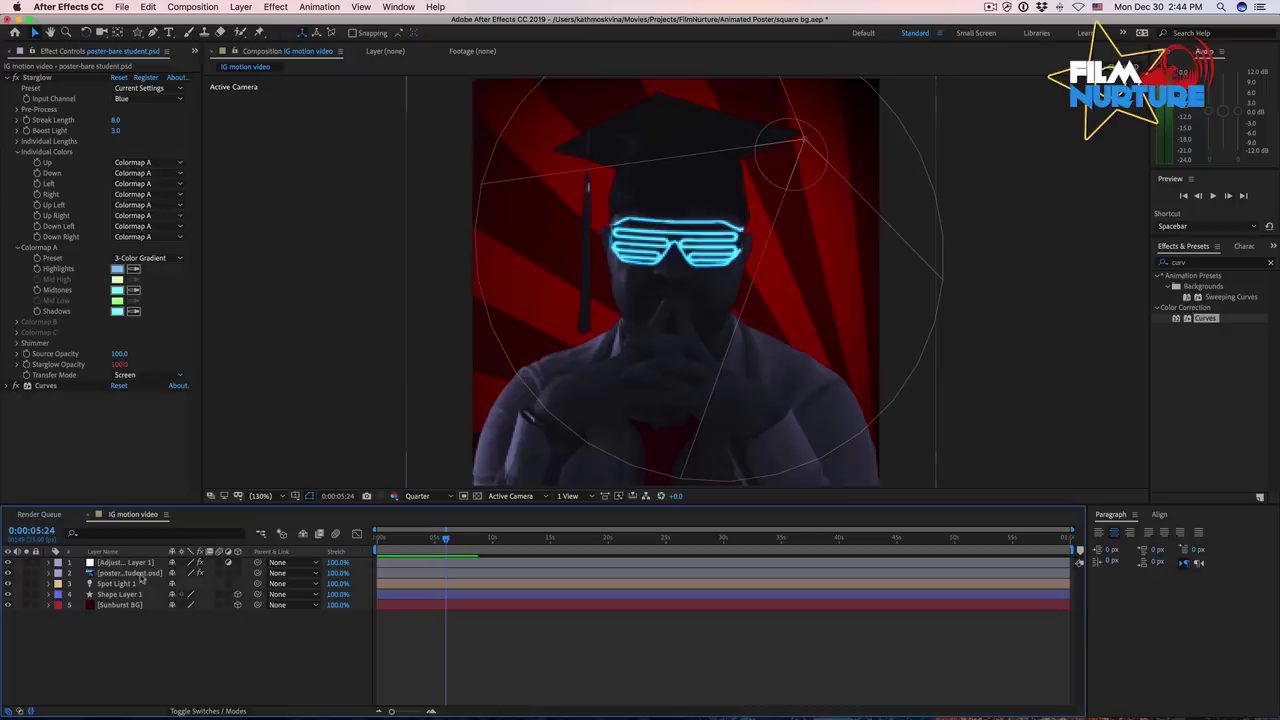
pyautogui.click(141, 575)
pyautogui.press('p')
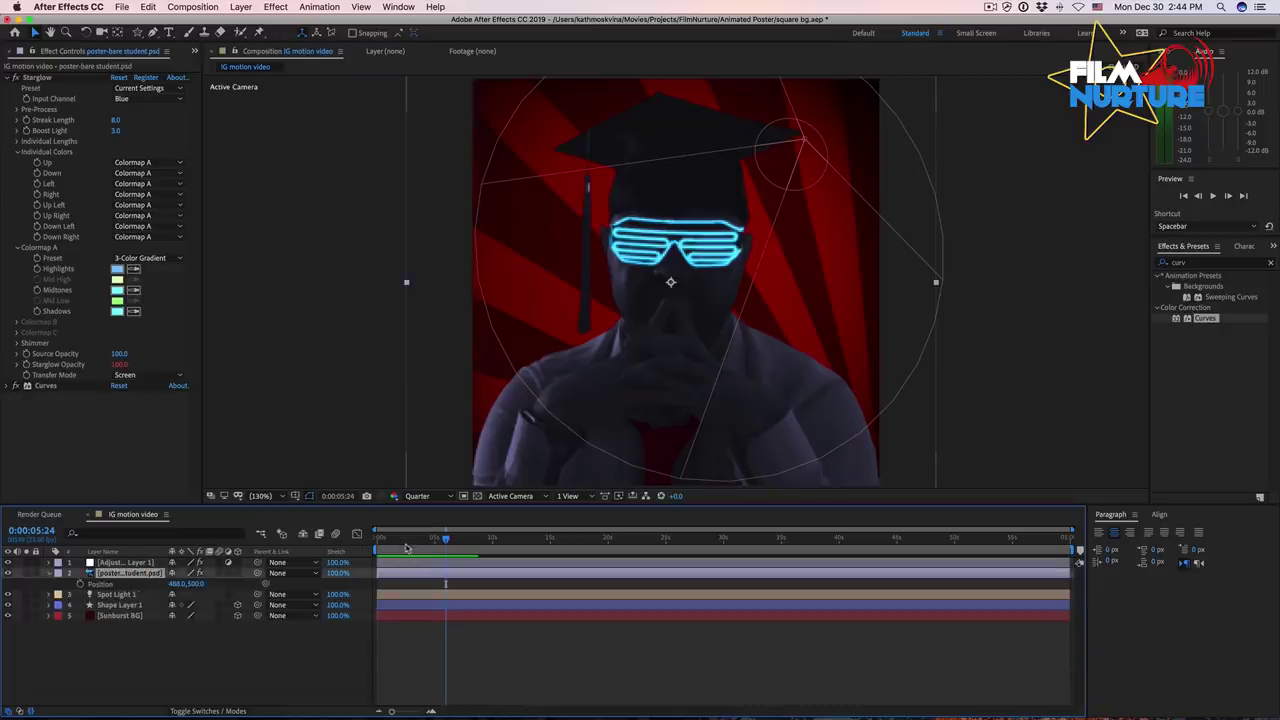
pyautogui.press('Home')
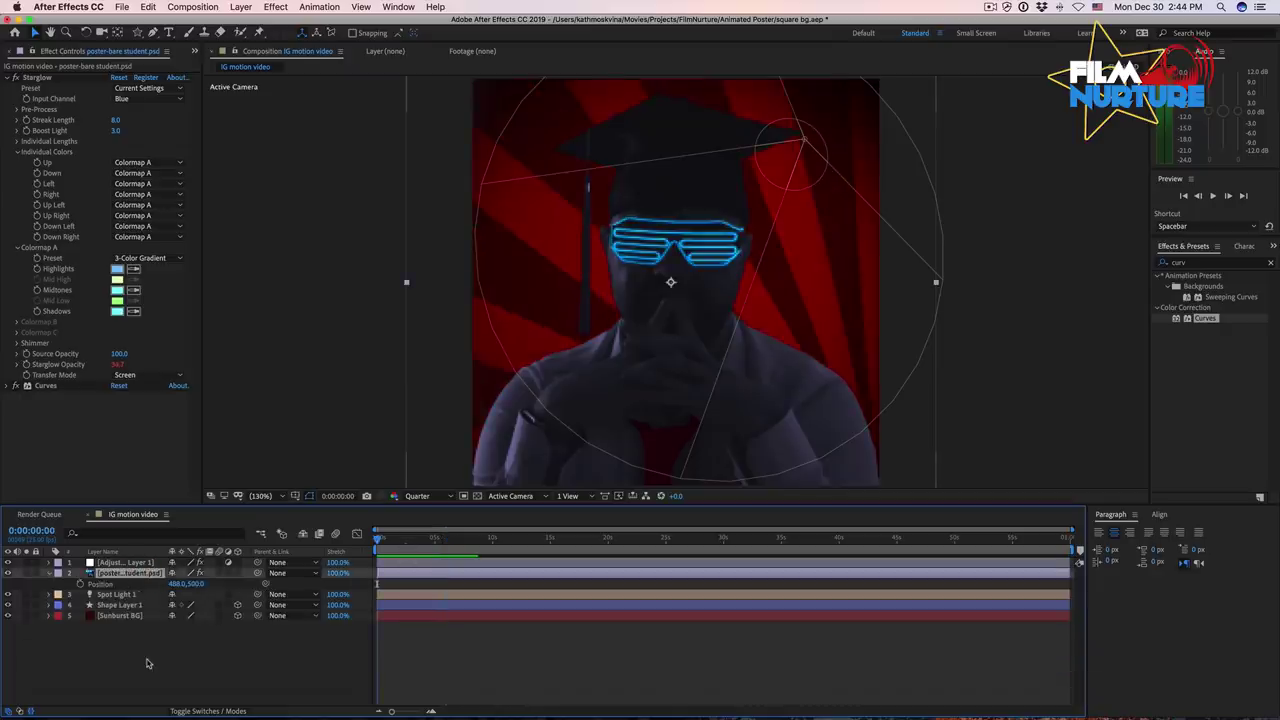
pyautogui.click(81, 585)
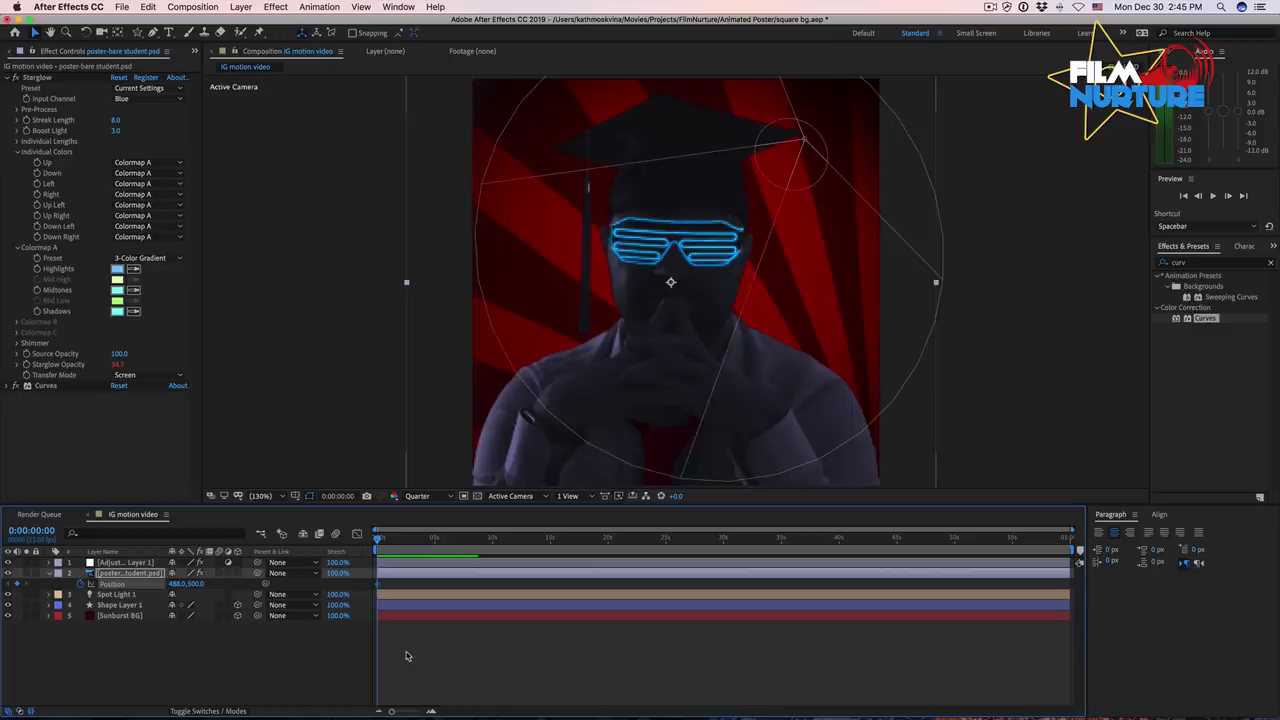
pyautogui.press('space')
pyautogui.press('space')
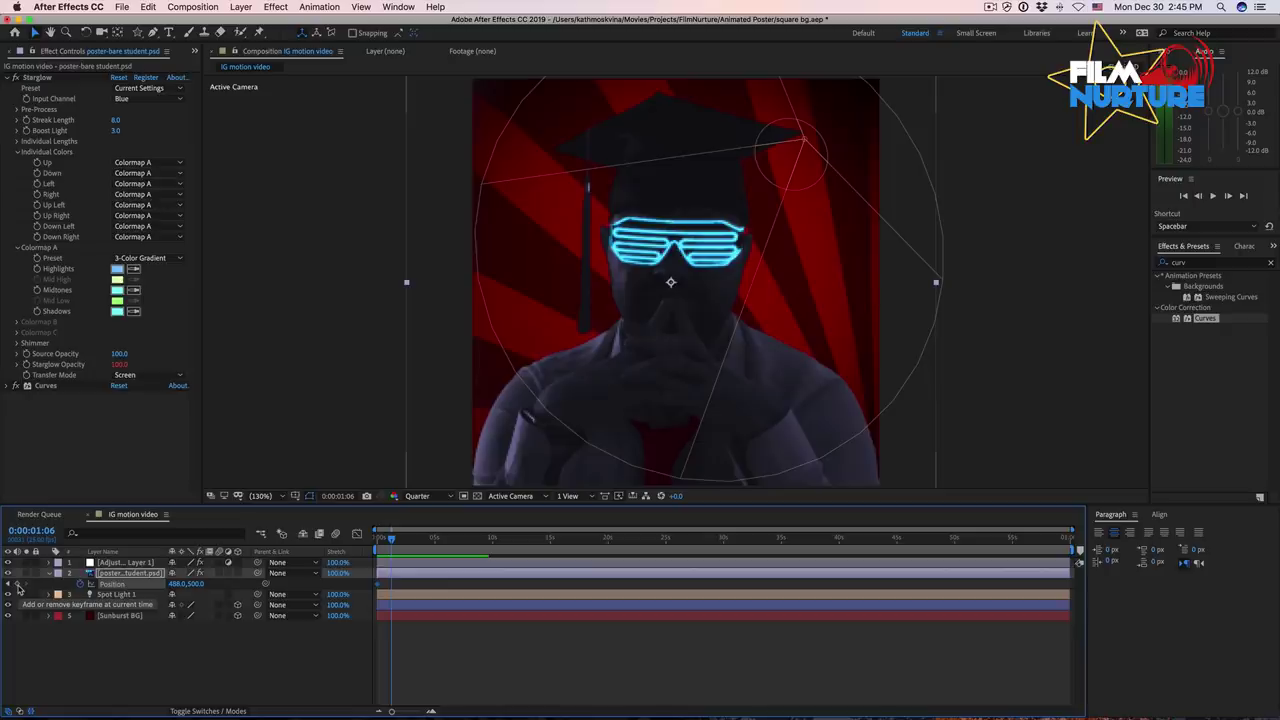
pyautogui.click(18, 586)
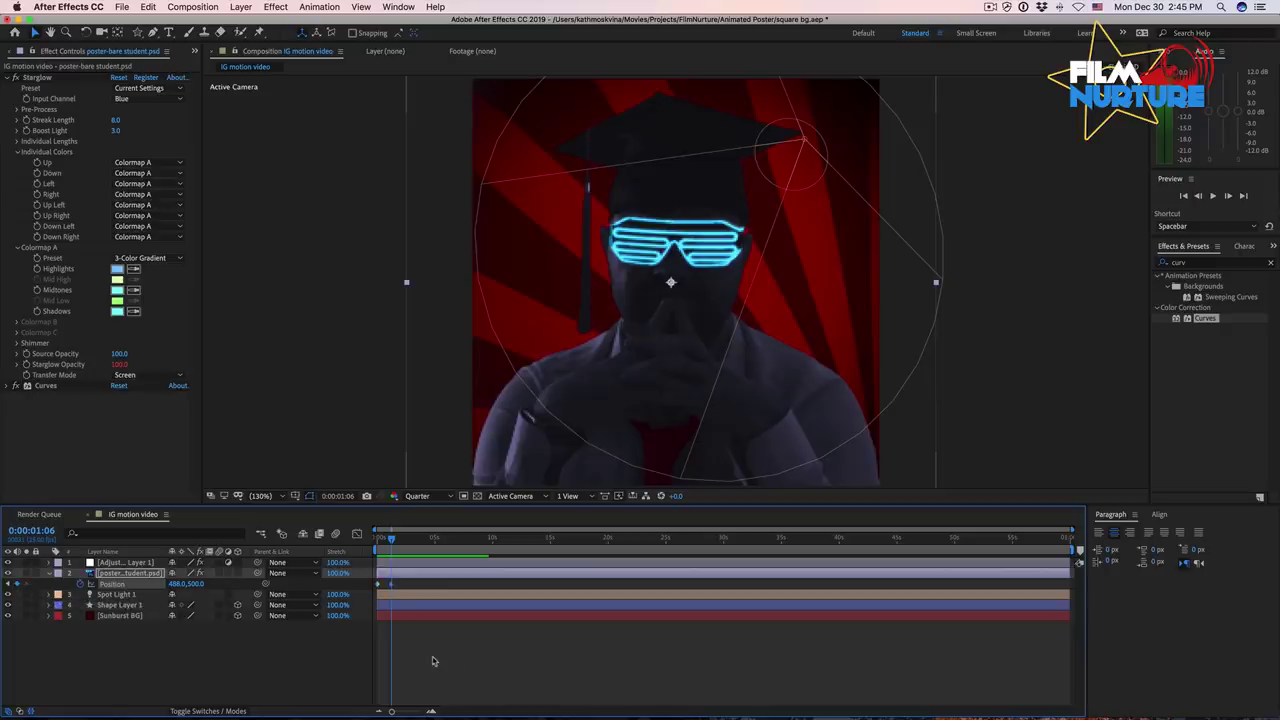
# - At the first frame, shift the student down out of frame to 488, 1492.3 and preview the rise
pyautogui.press('=')
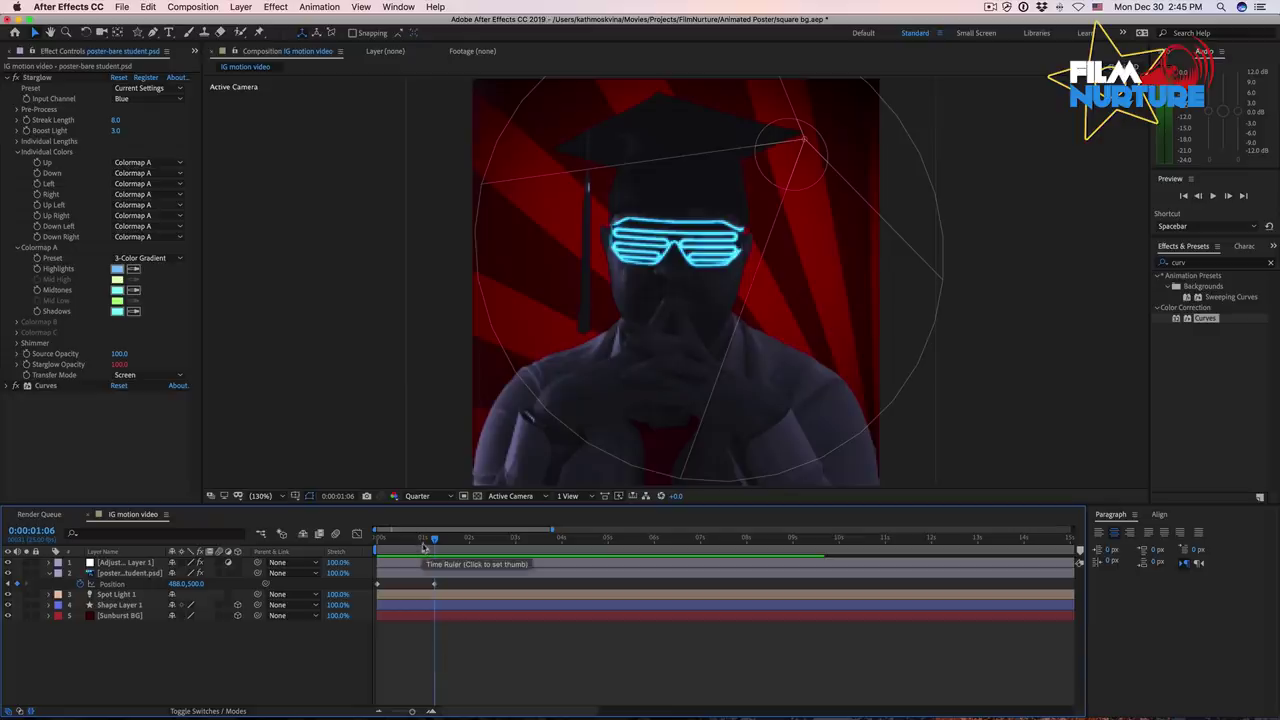
pyautogui.moveTo(424, 547); pyautogui.dragTo(355, 549)
pyautogui.click(136, 575)
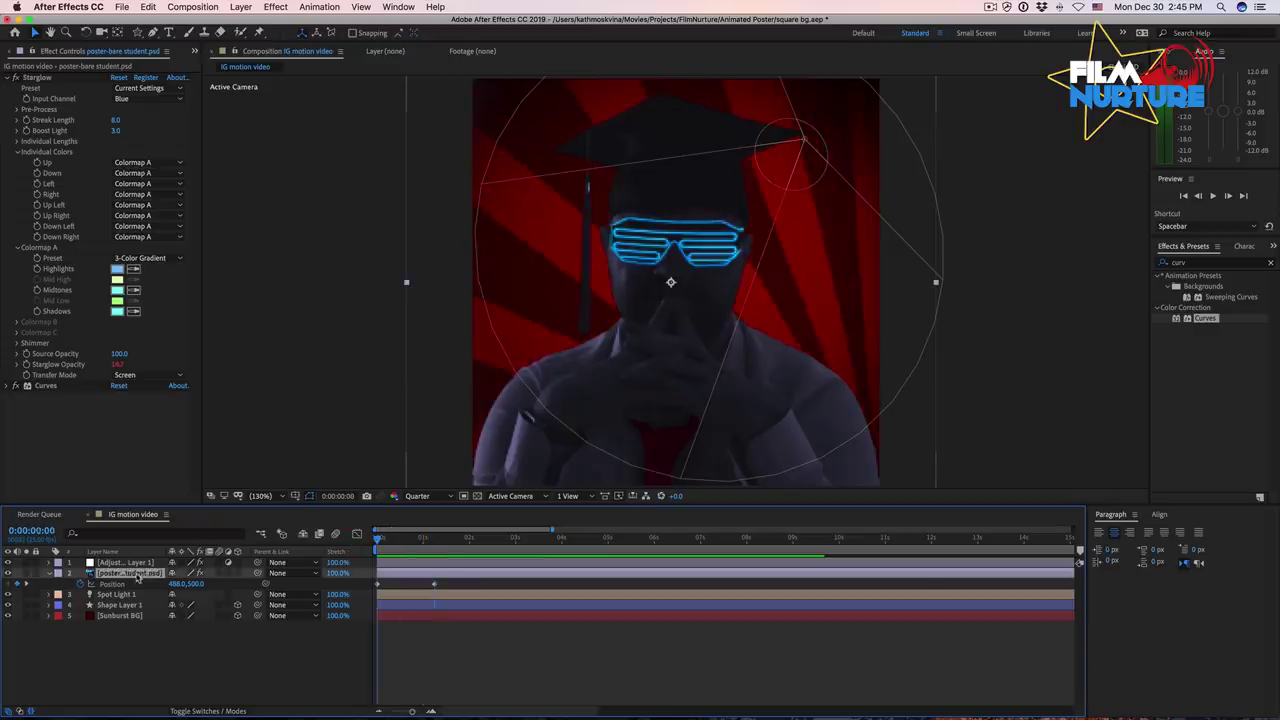
pyautogui.hotkey('shift', 'Down')
pyautogui.hotkey('shift', 'Down')
pyautogui.hotkey('shift', 'Down')
pyautogui.hotkey('shift', 'Down')
pyautogui.hotkey('shift', 'Down')
pyautogui.hotkey('shift', 'Down')
pyautogui.hotkey('shift', 'Down')
pyautogui.hotkey('shift', 'Down')
pyautogui.hotkey('shift', 'Down')
pyautogui.hotkey('shift', 'Down')
pyautogui.hotkey('shift', 'Down')
pyautogui.hotkey('shift', 'Down')
pyautogui.hotkey('shift', 'Down')
pyautogui.hotkey('shift', 'Down')
pyautogui.hotkey('shift', 'Down')
pyautogui.hotkey('shift', 'Down')
pyautogui.hotkey('shift', 'Down')
pyautogui.hotkey('shift', 'Down')
pyautogui.hotkey('shift', 'Down')
pyautogui.hotkey('shift', 'Down')
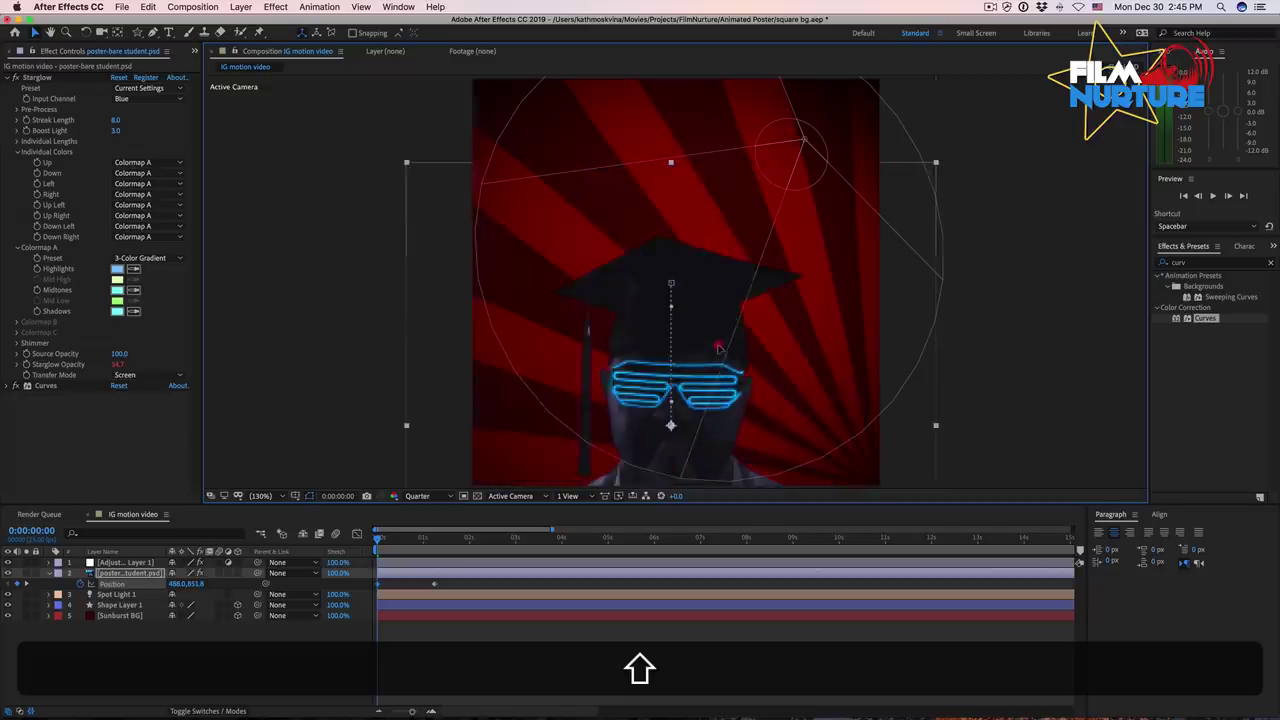
pyautogui.hotkey('shift', 'Down')
pyautogui.hotkey('shift', 'Down')
pyautogui.hotkey('shift', 'Down')
pyautogui.hotkey('shift', 'Down')
pyautogui.hotkey('shift', 'Down')
pyautogui.hotkey('shift', 'Down')
pyautogui.hotkey('shift', 'Down')
pyautogui.hotkey('shift', 'Down')
pyautogui.hotkey('shift', 'Down')
pyautogui.hotkey('shift', 'Down')
pyautogui.hotkey('shift', 'Down')
pyautogui.hotkey('shift', 'Down')
pyautogui.hotkey('shift', 'Down')
pyautogui.hotkey('shift', 'Down')
pyautogui.hotkey('shift', 'Down')
pyautogui.hotkey('shift', 'Down')
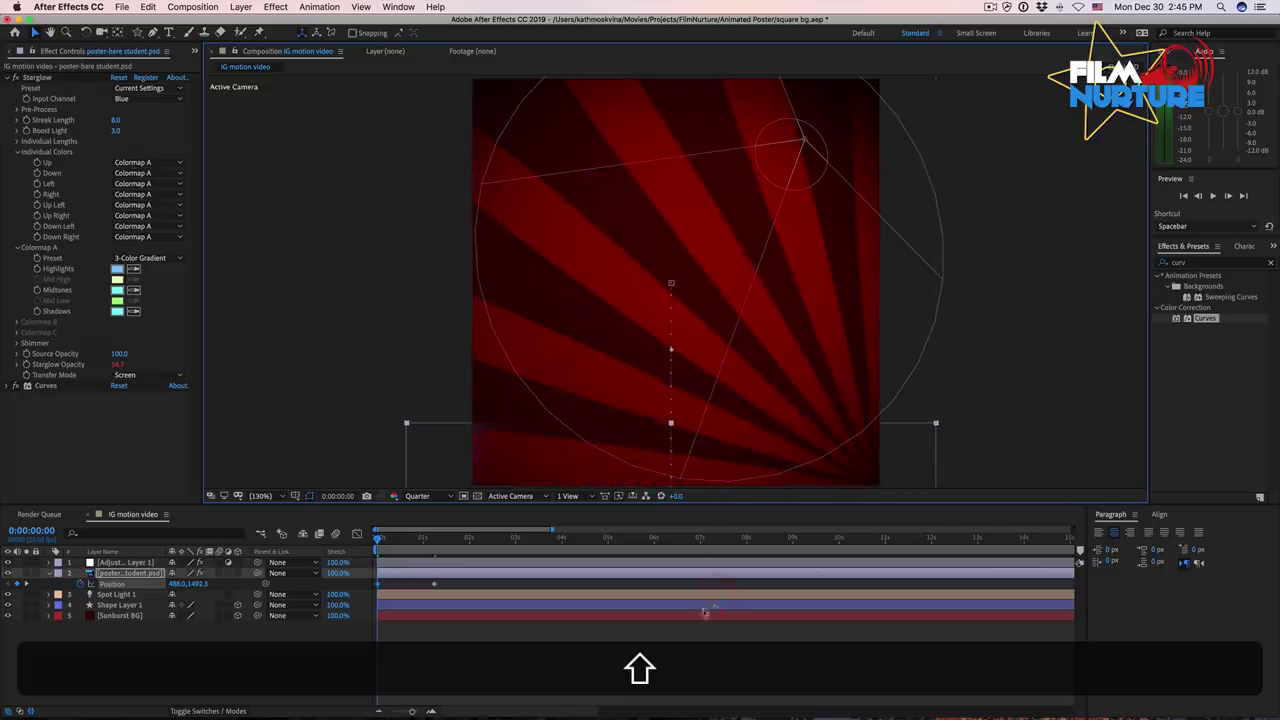
pyautogui.press('space')
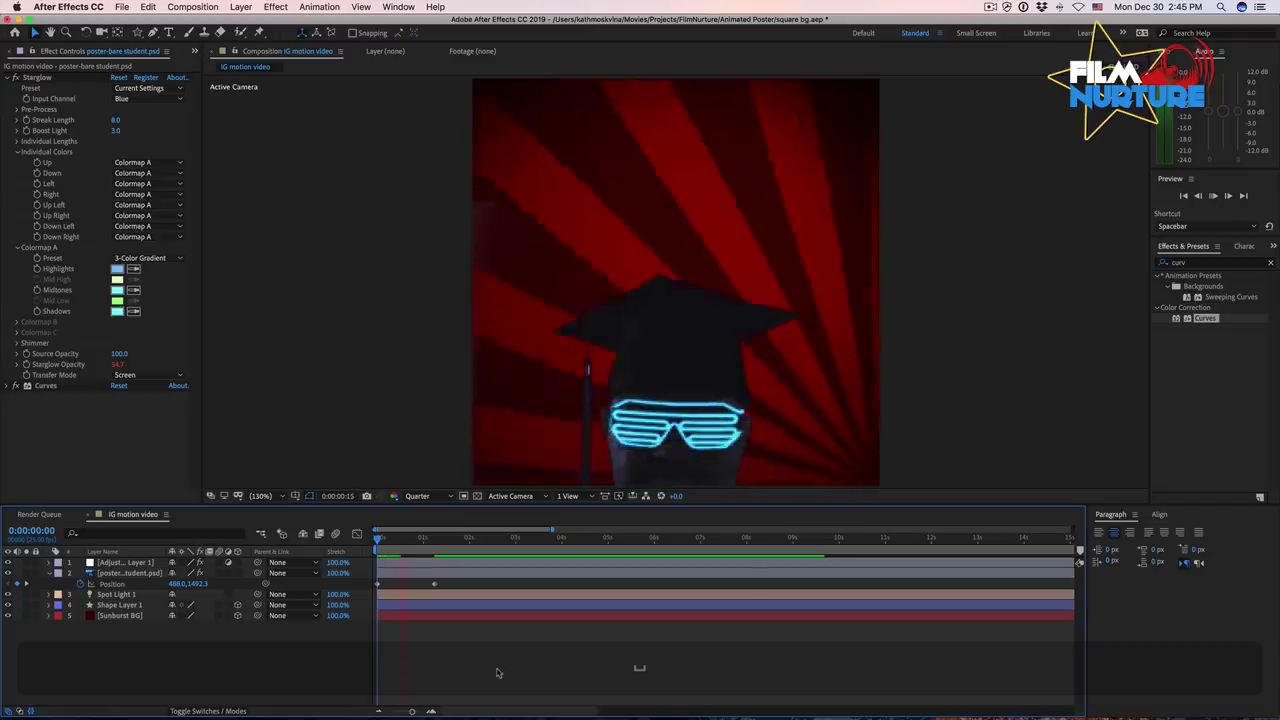
pyautogui.press('space')
pyautogui.press('space')
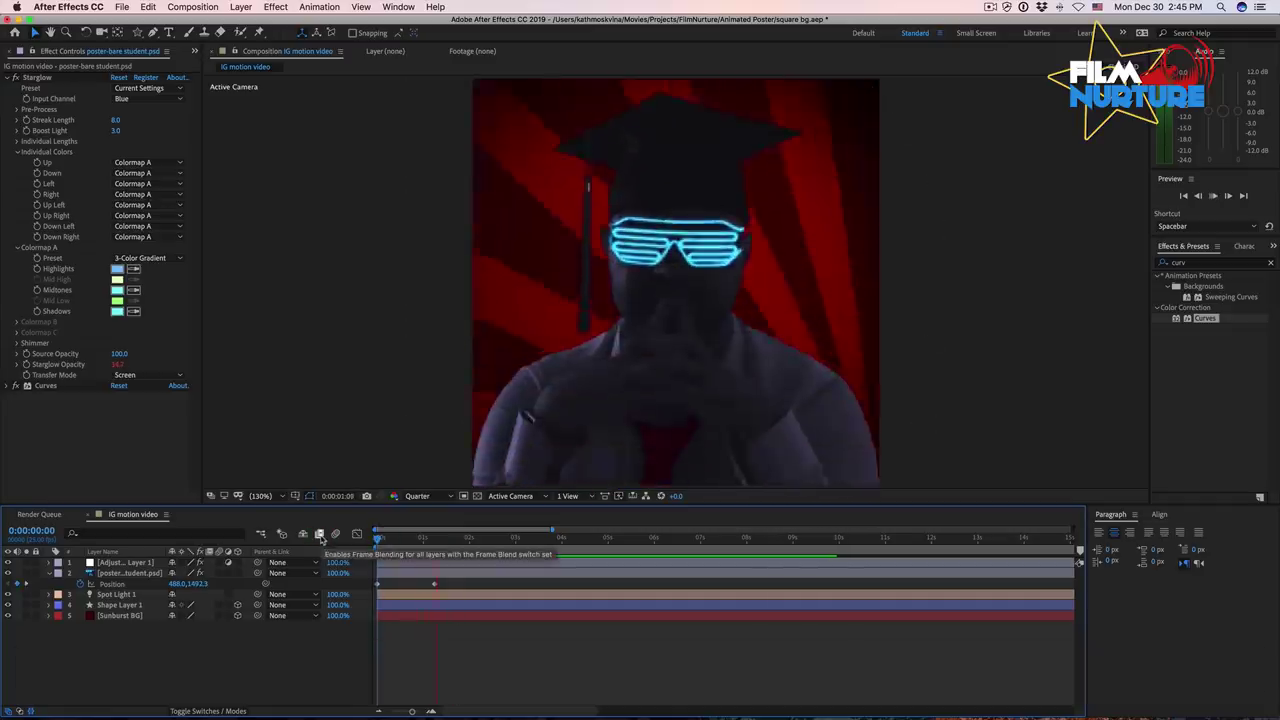
pyautogui.press('space')
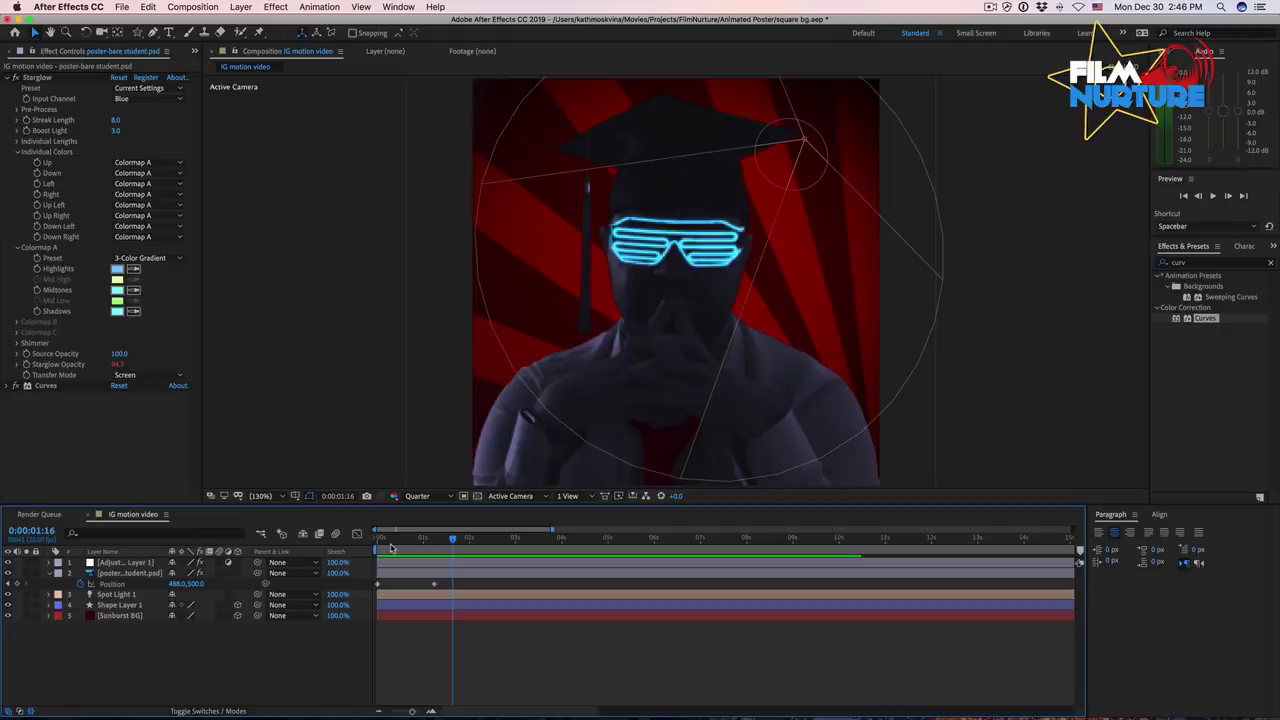
# - Add a bounce expression to the student layer's Position property
pyautogui.moveTo(407, 545); pyautogui.dragTo(322, 545)
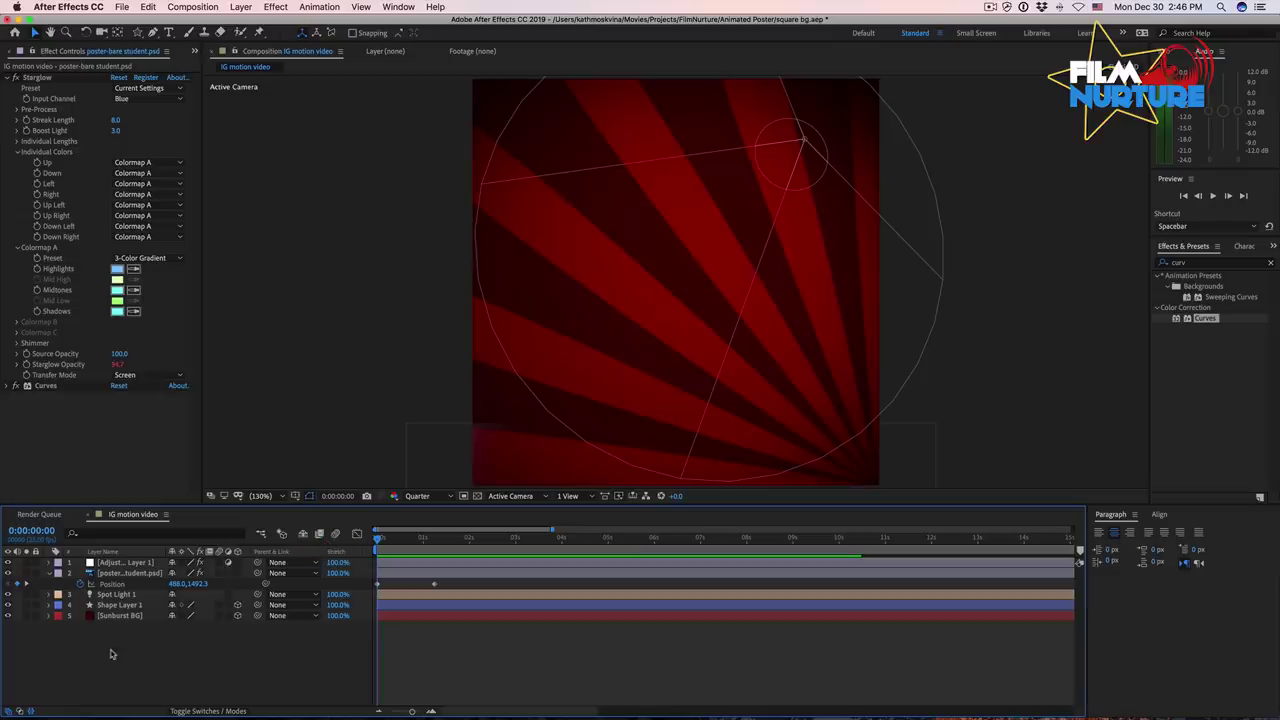
pyautogui.click(84, 586)
pyautogui.keyDown('alt'); pyautogui.click(82, 585); pyautogui.keyUp('alt')
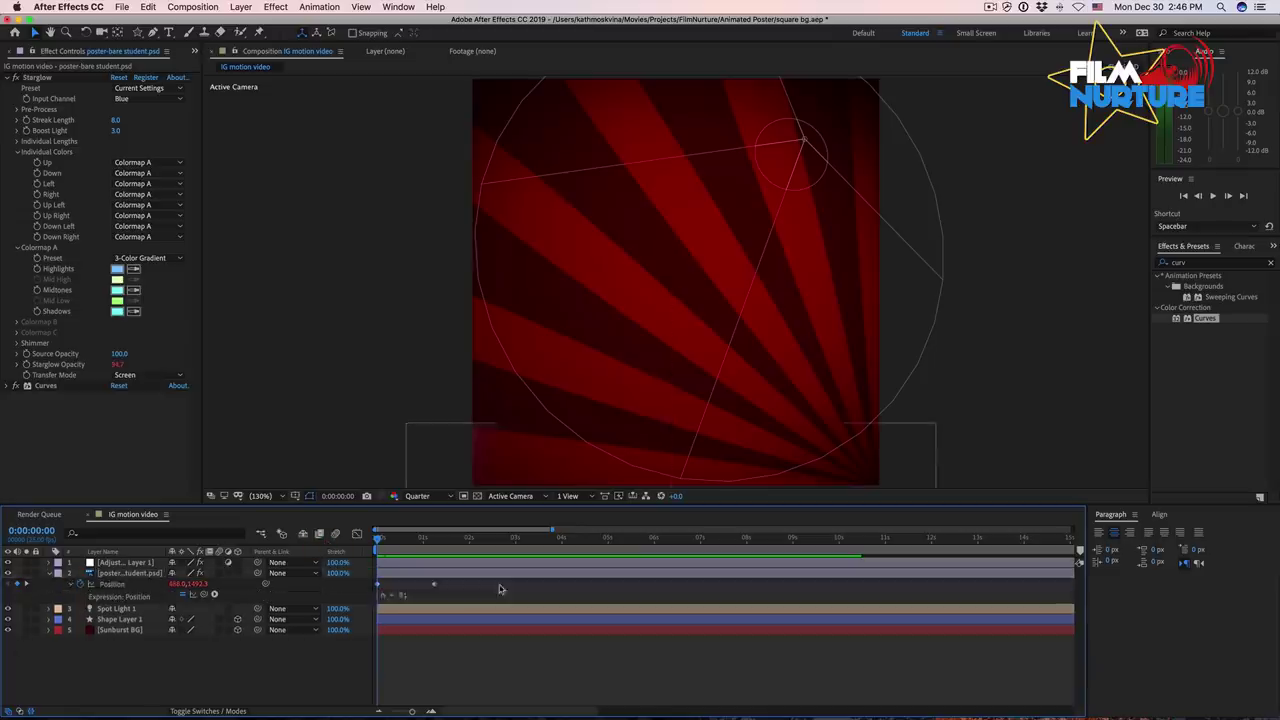
# - Preview the bouncing rise and change the preview resolution from Quarter to Third
pyautogui.press('space')
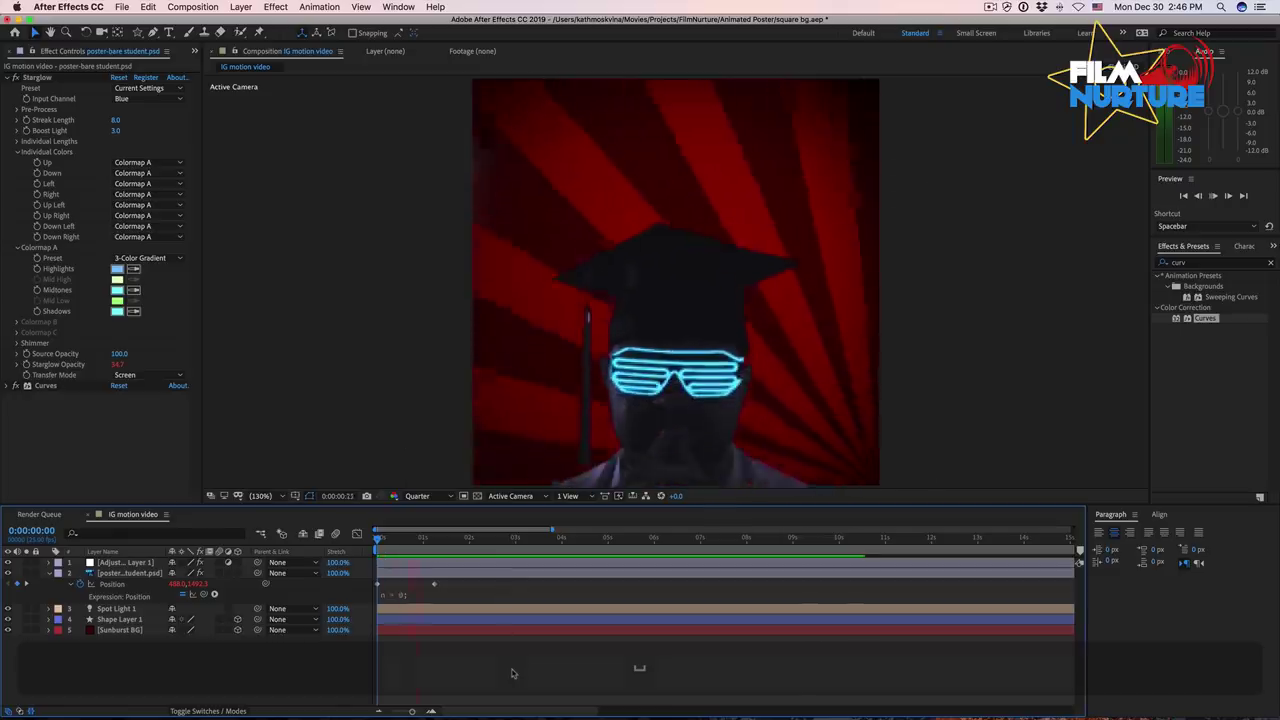
pyautogui.press('space')
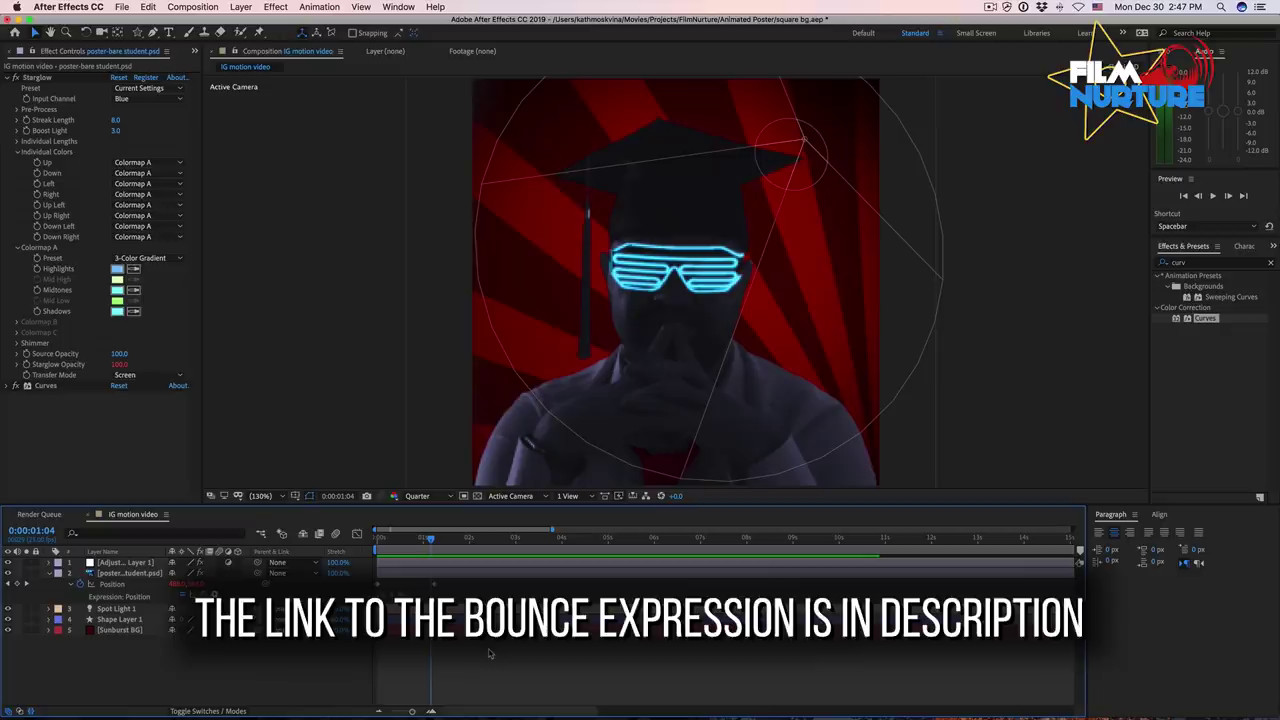
pyautogui.press('space')
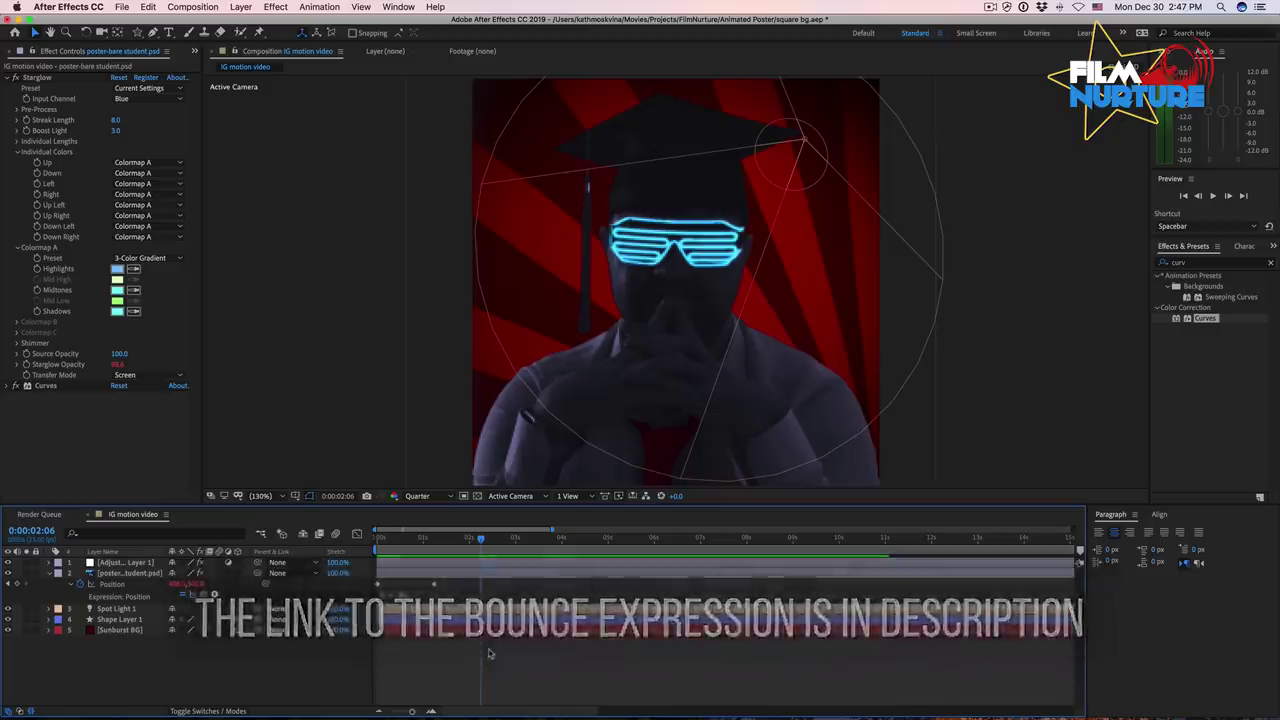
pyautogui.click(417, 496)
pyautogui.click(424, 553)
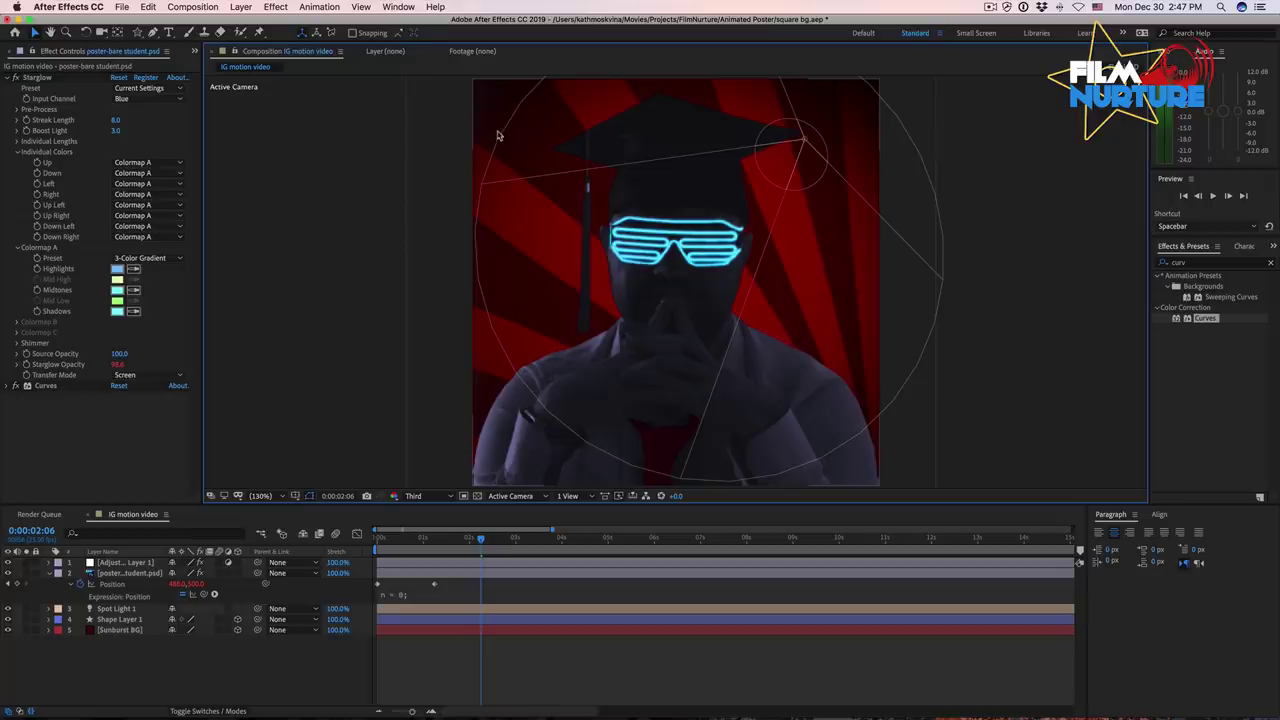
# - Draw a RotoBezier Pen mask around the graduate figure's cap and body
pyautogui.click(480, 574)
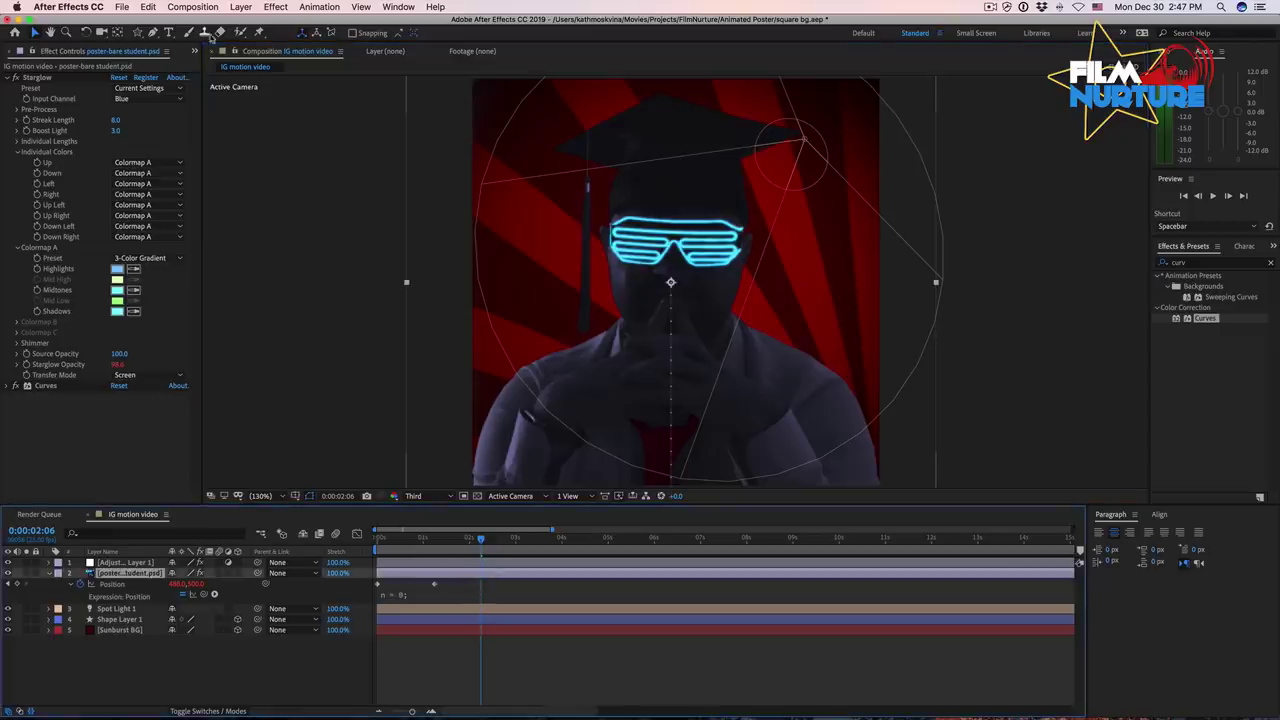
pyautogui.click(155, 33)
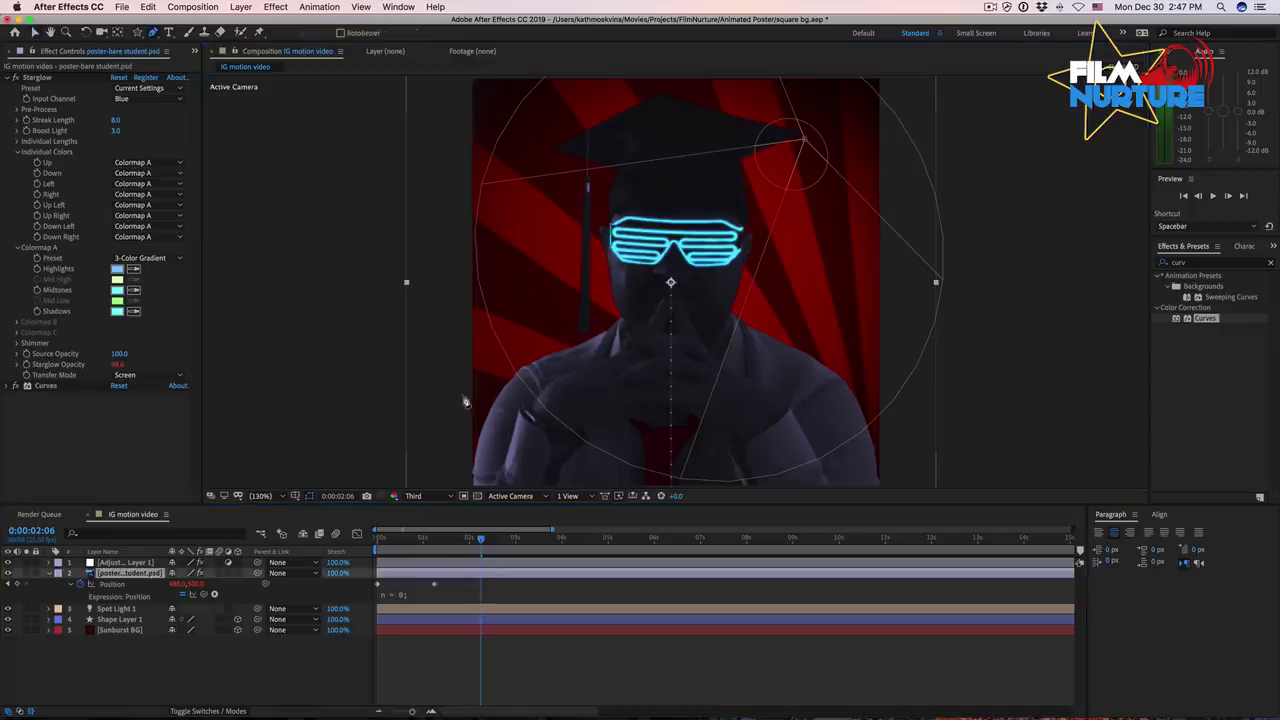
pyautogui.click(668, 87)
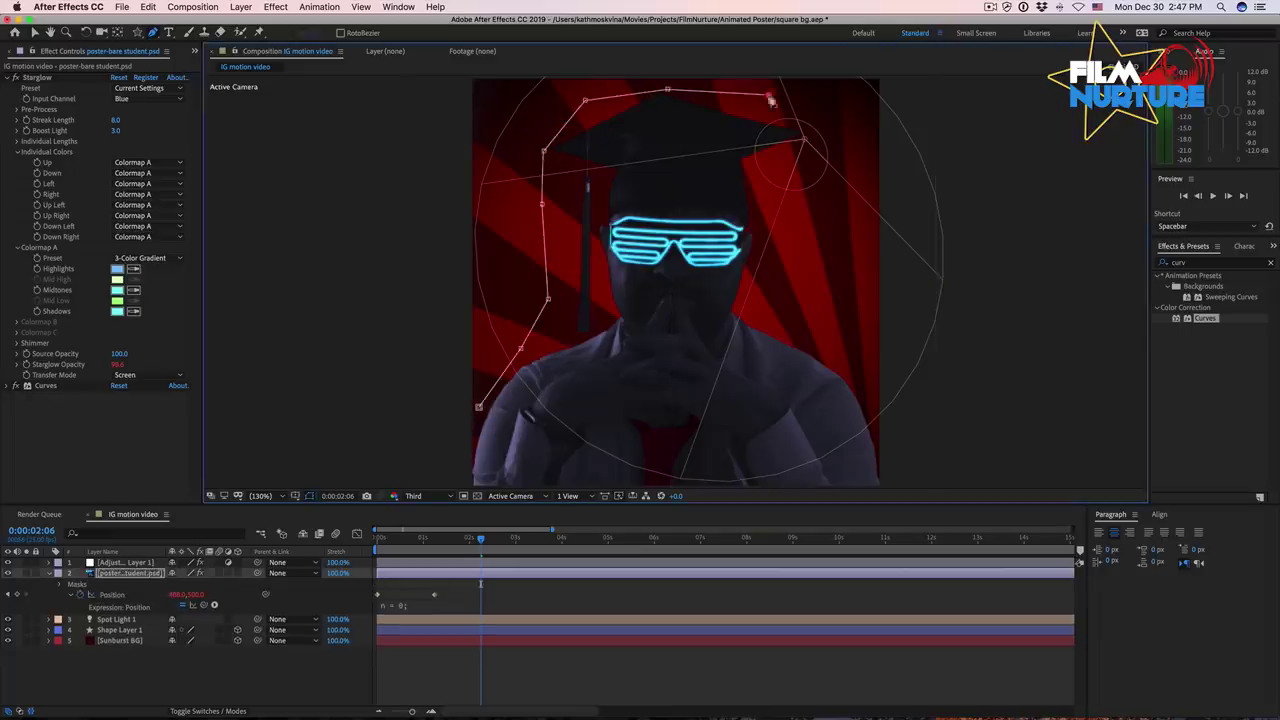
pyautogui.click(891, 477)
pyautogui.press(',')
pyautogui.click(811, 452)
pyautogui.click(587, 452)
pyautogui.click(514, 449)
pyautogui.click(523, 379)
pyautogui.hotkey('shift', '/')
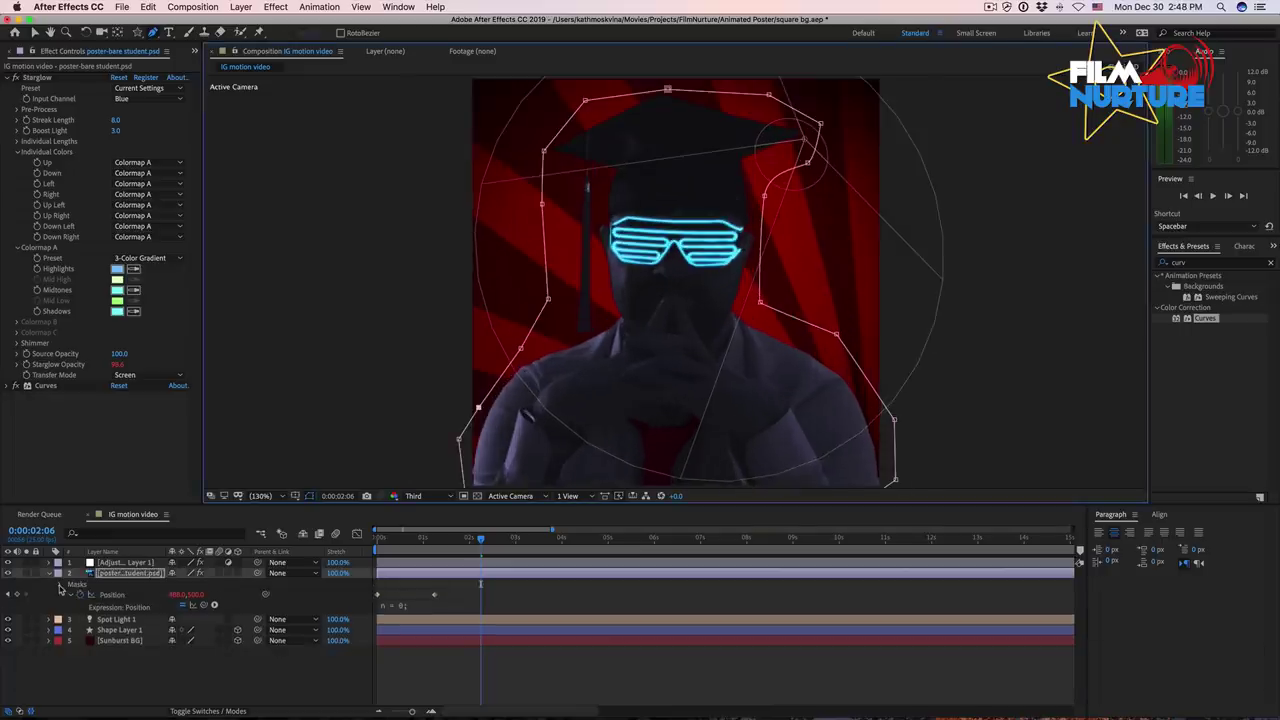
# - Feather Mask 1 by 15 pixels, then preview the animation from the start
pyautogui.click(60, 585)
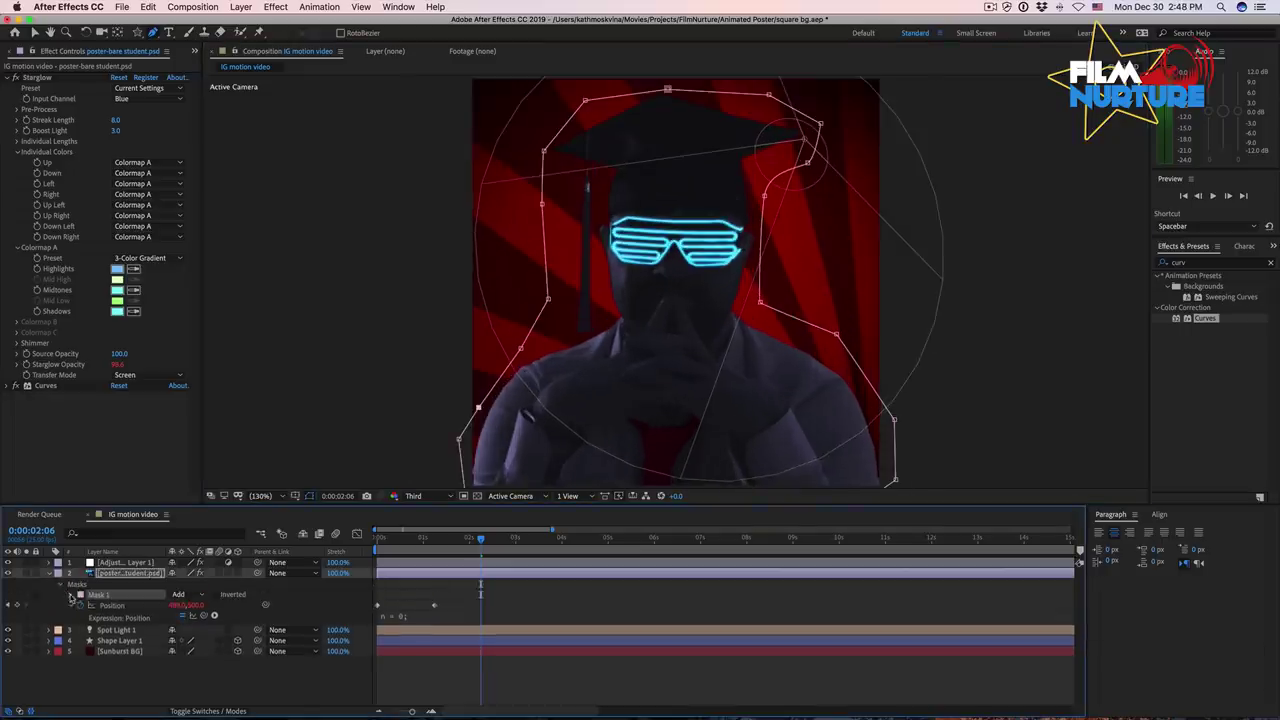
pyautogui.click(70, 594)
pyautogui.click(183, 616)
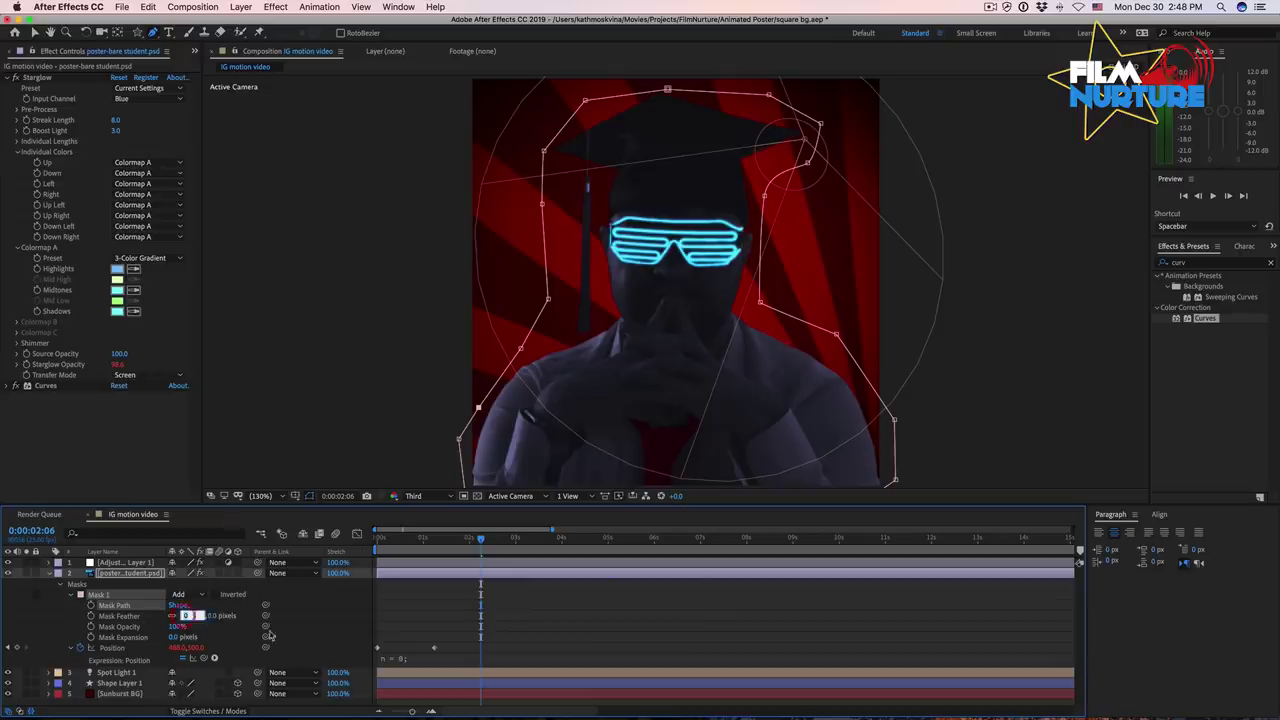
pyautogui.write('15')
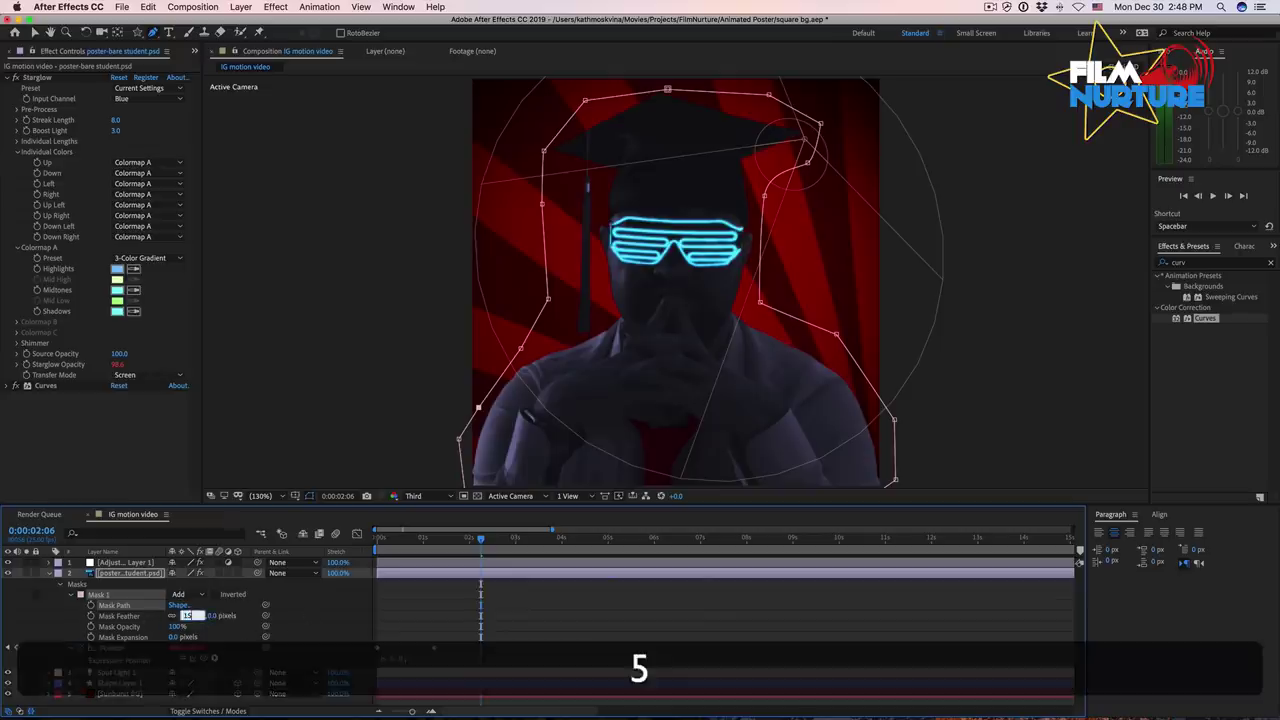
pyautogui.press('Return')
pyautogui.click(578, 612)
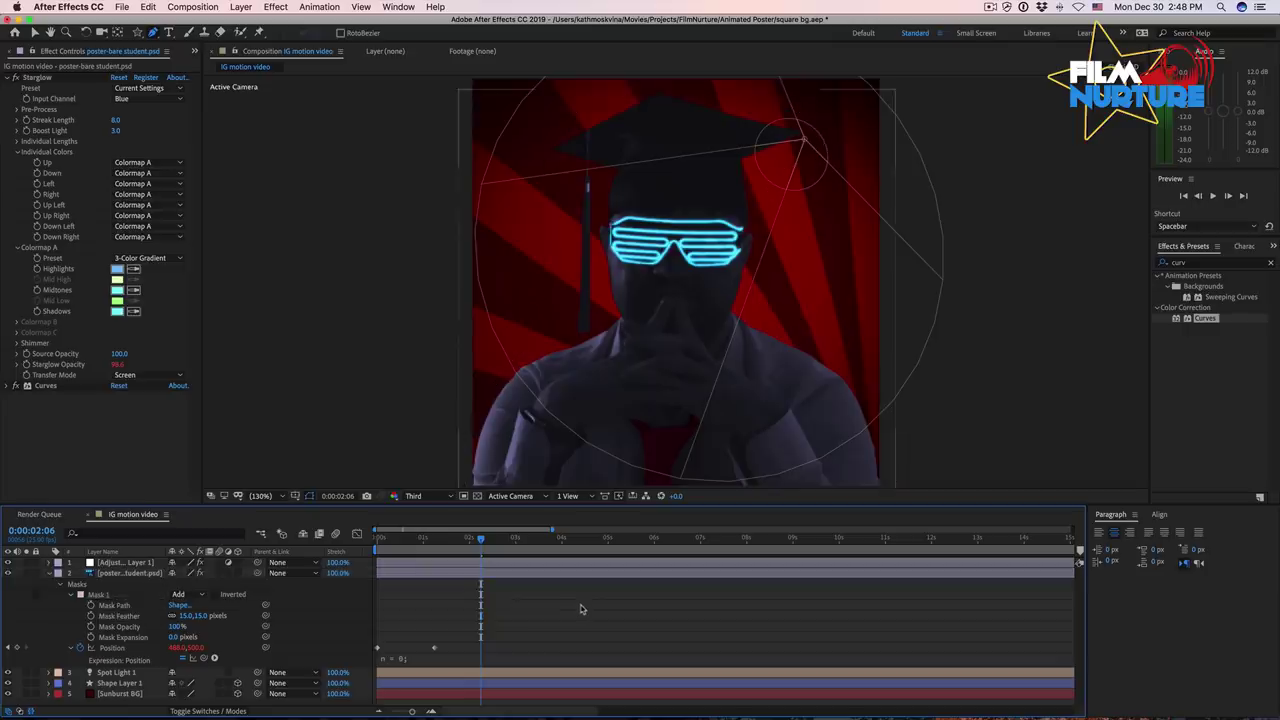
pyautogui.press('Home')
pyautogui.press('space')
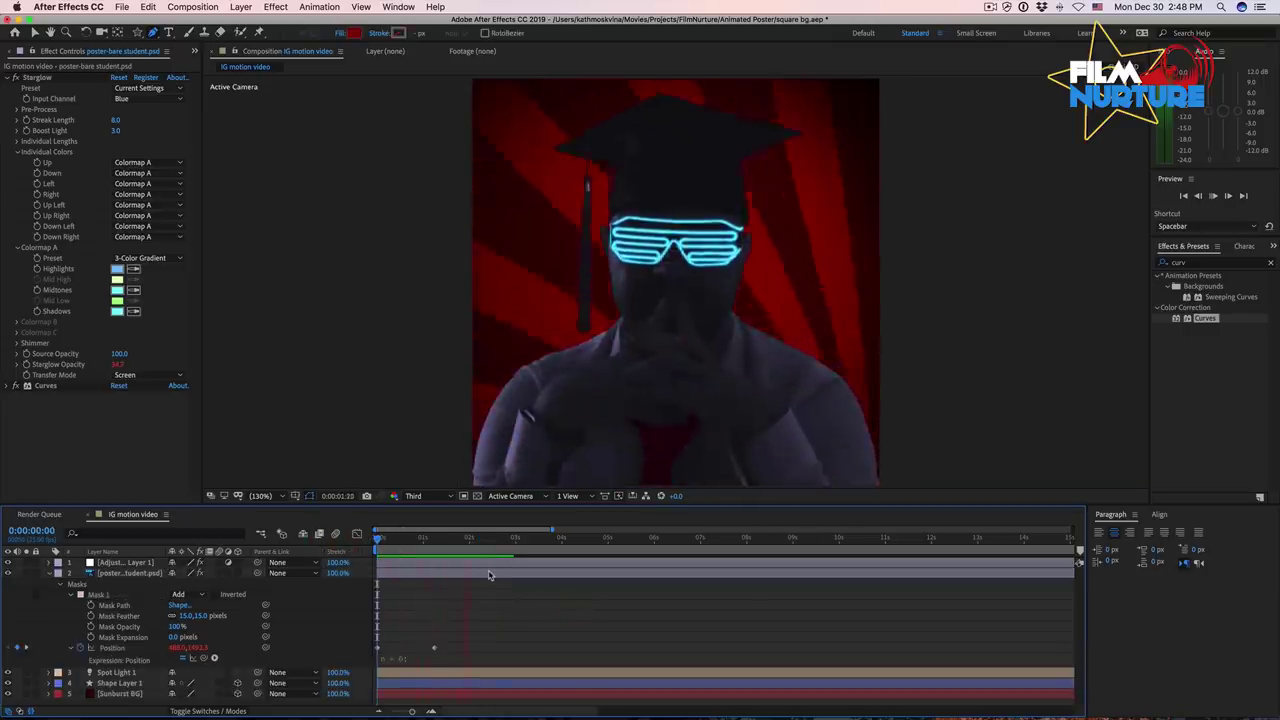
# - Shift the student's two Position keyframes so the bounce starts at 0:00:00:16, then preview
pyautogui.press('space')
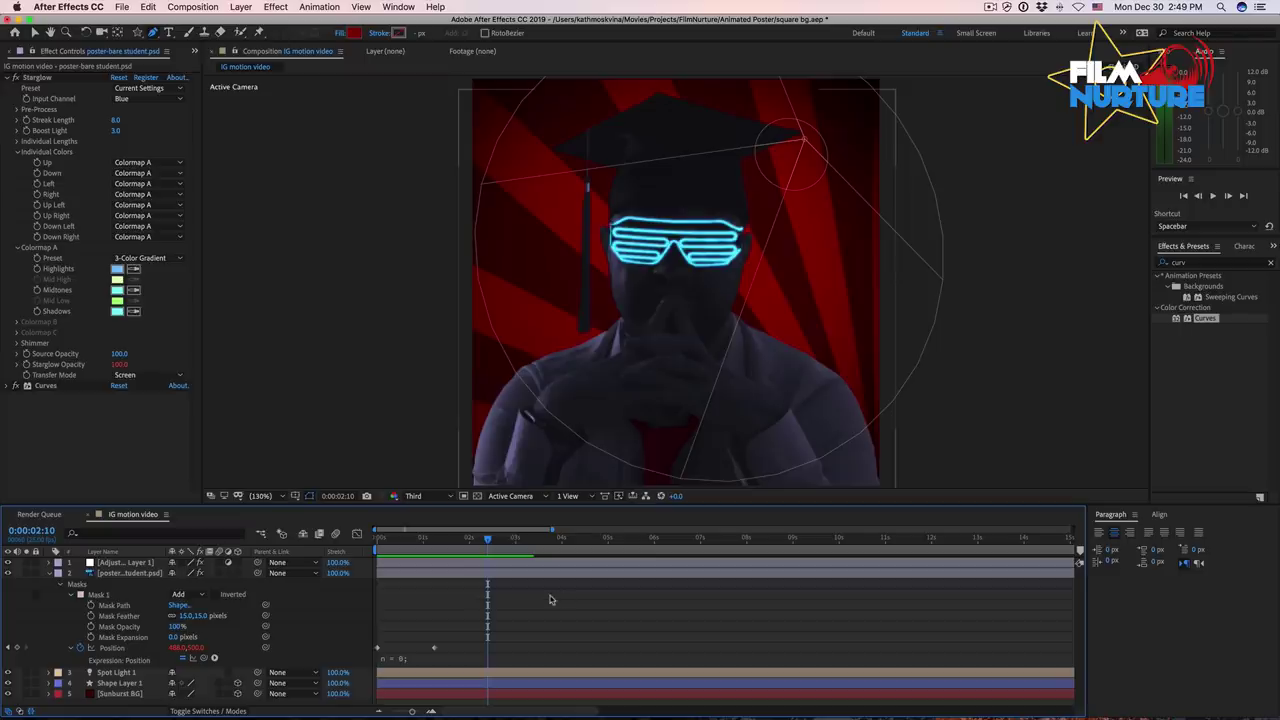
pyautogui.moveTo(440, 645); pyautogui.dragTo(375, 652)
pyautogui.moveTo(378, 652)
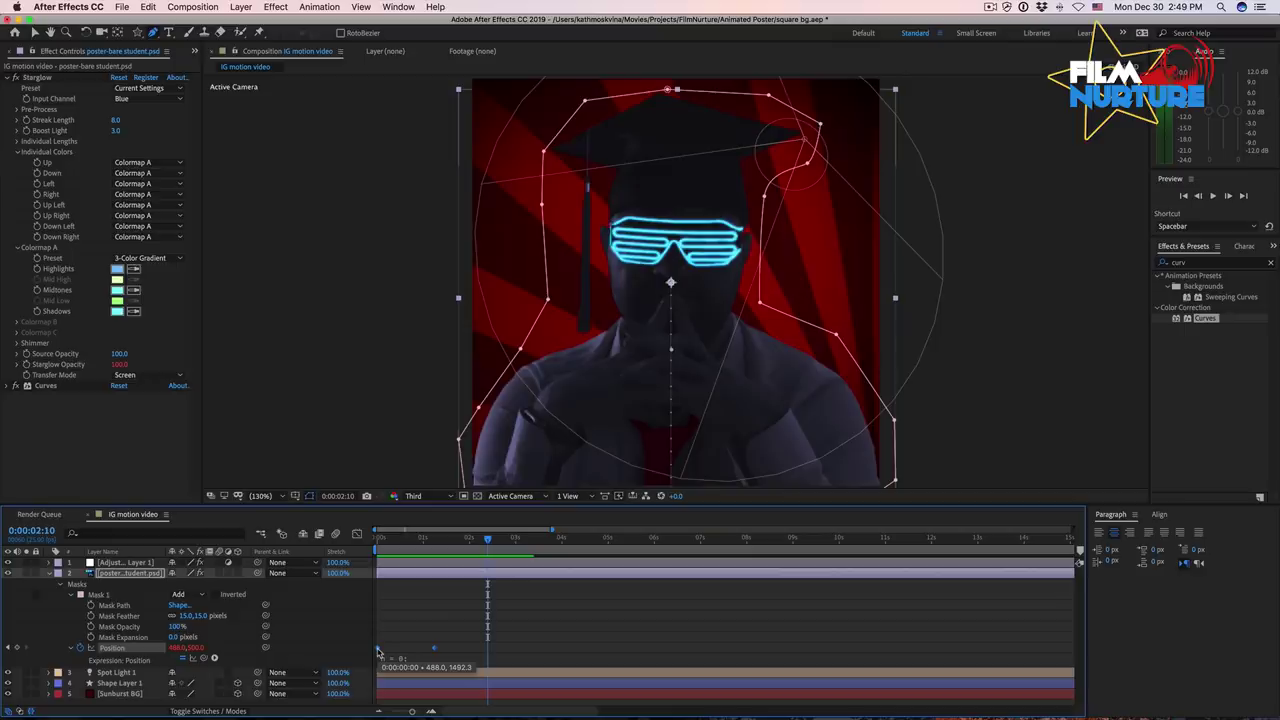
pyautogui.press('Home')
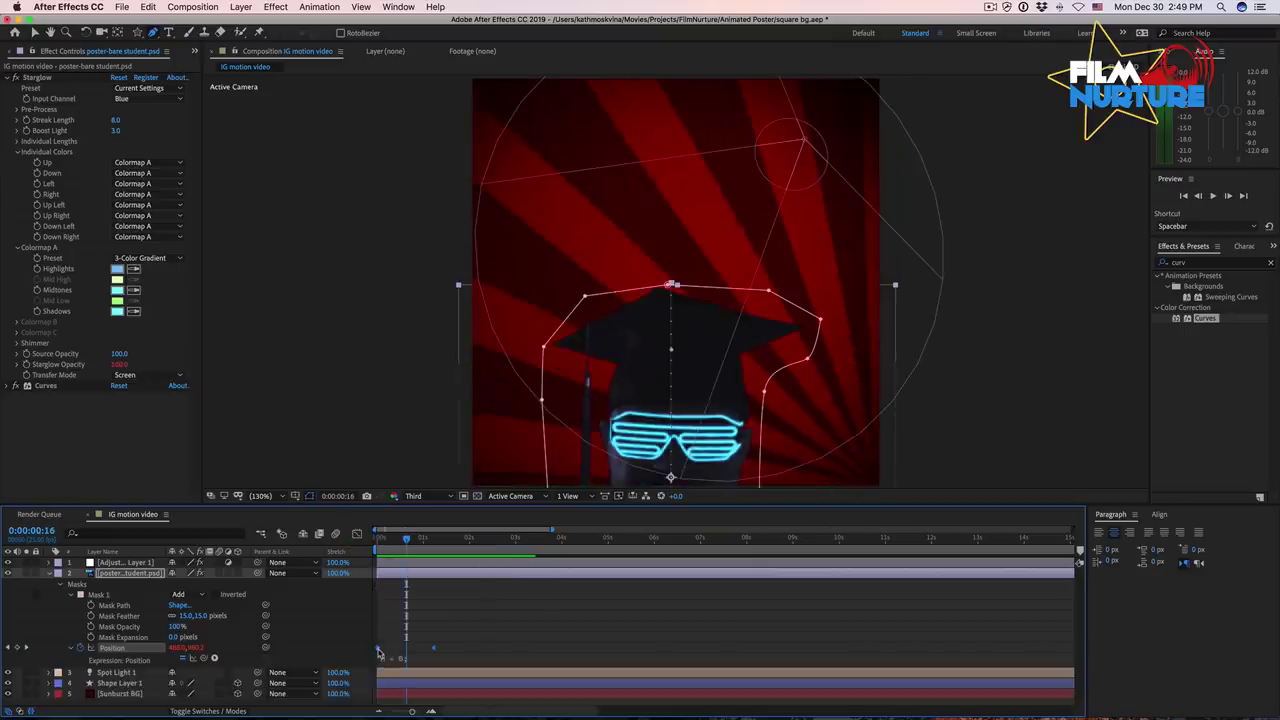
pyautogui.moveTo(378, 652); pyautogui.dragTo(406, 651)
pyautogui.click(515, 582)
pyautogui.press('Home')
pyautogui.press('space')
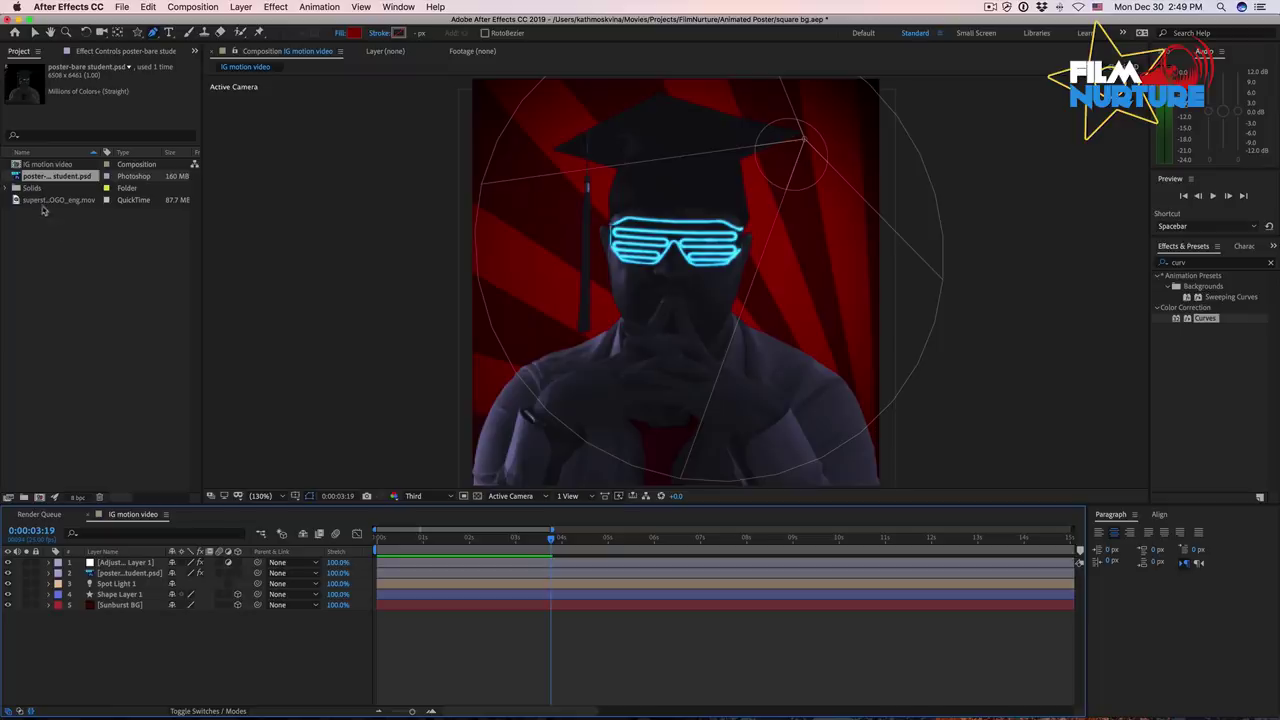
# - Add superstar_LOGO_eng.mov to the composition and scale it to 50%
pyautogui.moveTo(44, 201); pyautogui.dragTo(551, 563)
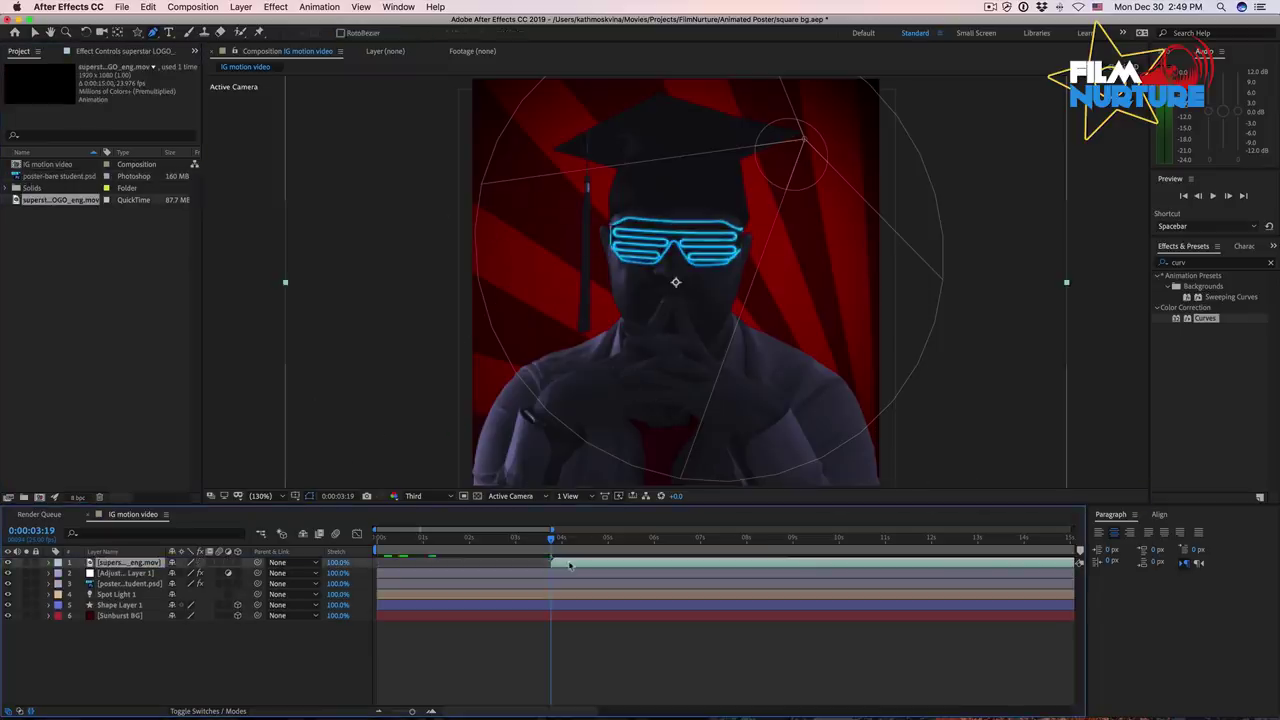
pyautogui.press('space')
pyautogui.click(705, 565)
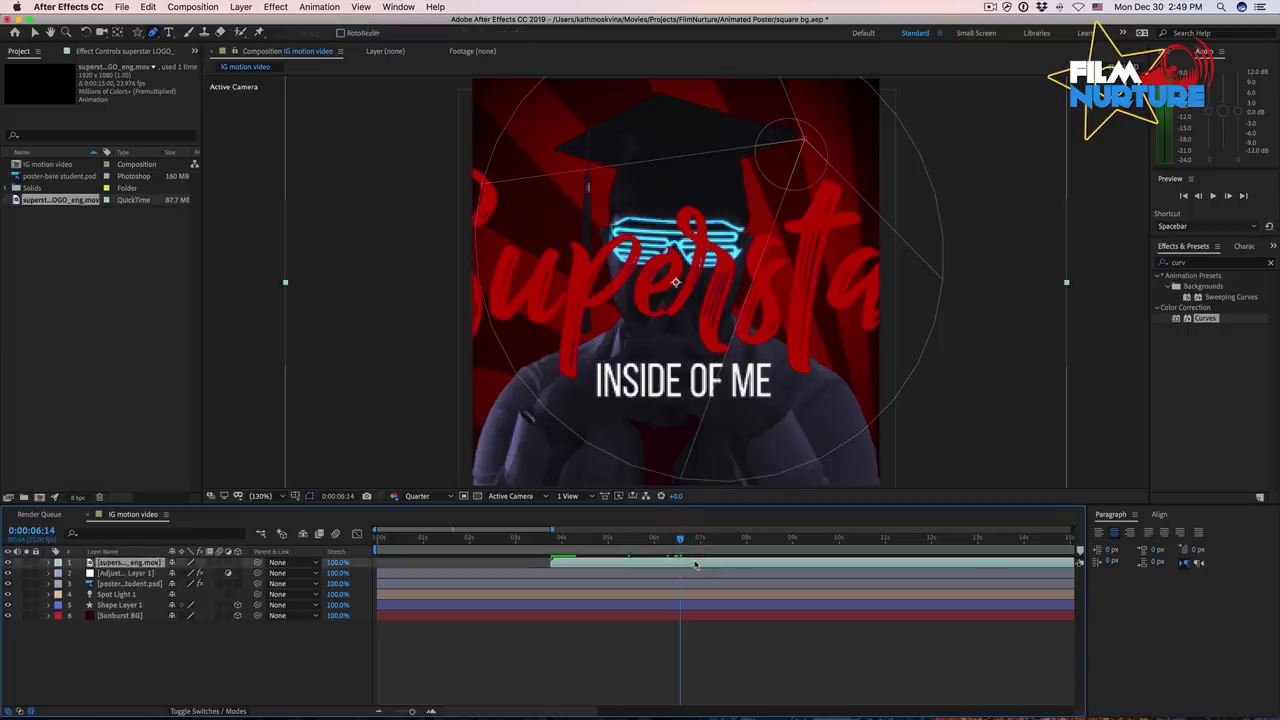
pyautogui.press('s')
pyautogui.click(188, 572)
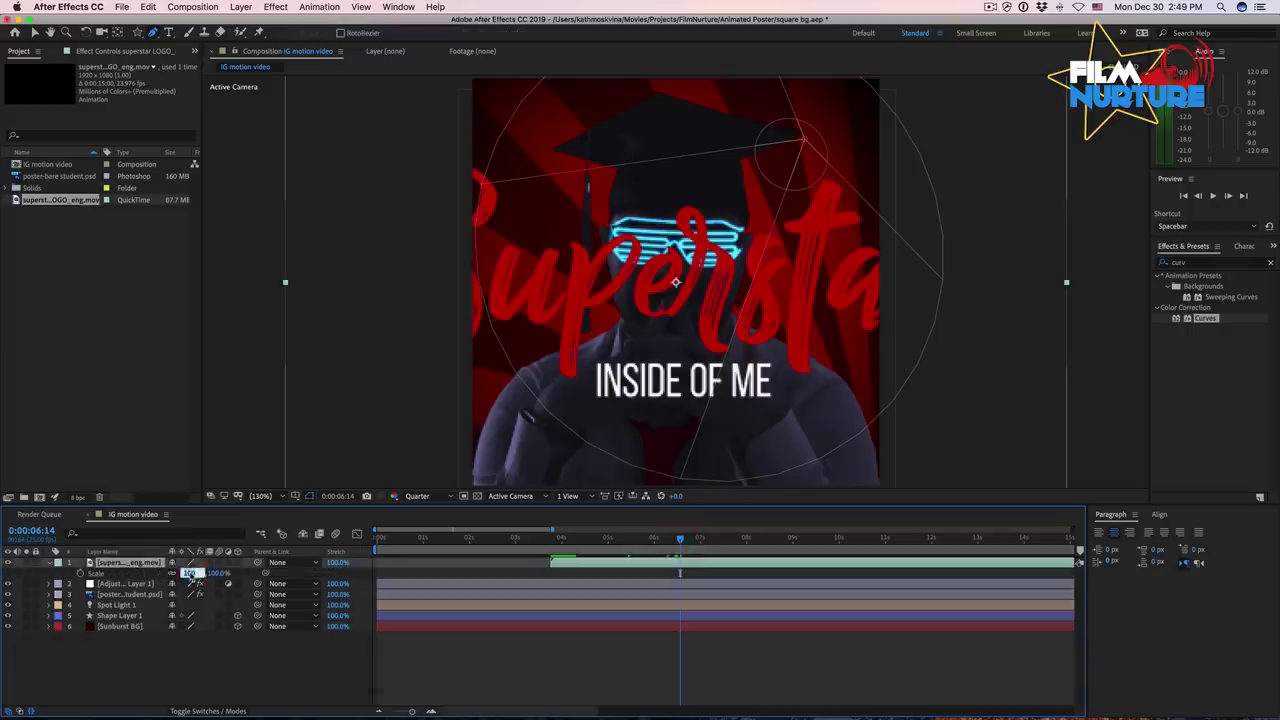
pyautogui.write('50')
pyautogui.press('Return')
# - Move the logo straight down to the lower part of the frame
pyautogui.press('v')
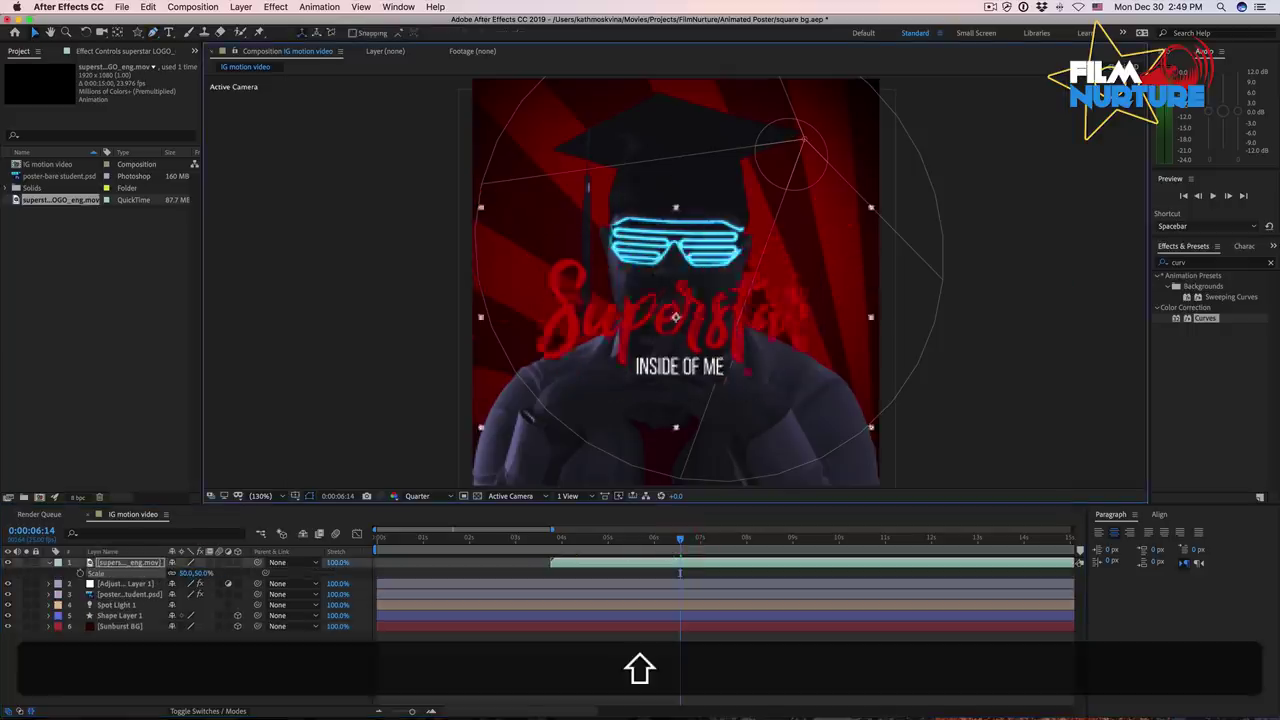
pyautogui.moveTo(747, 276); pyautogui.dragTo(747, 408)
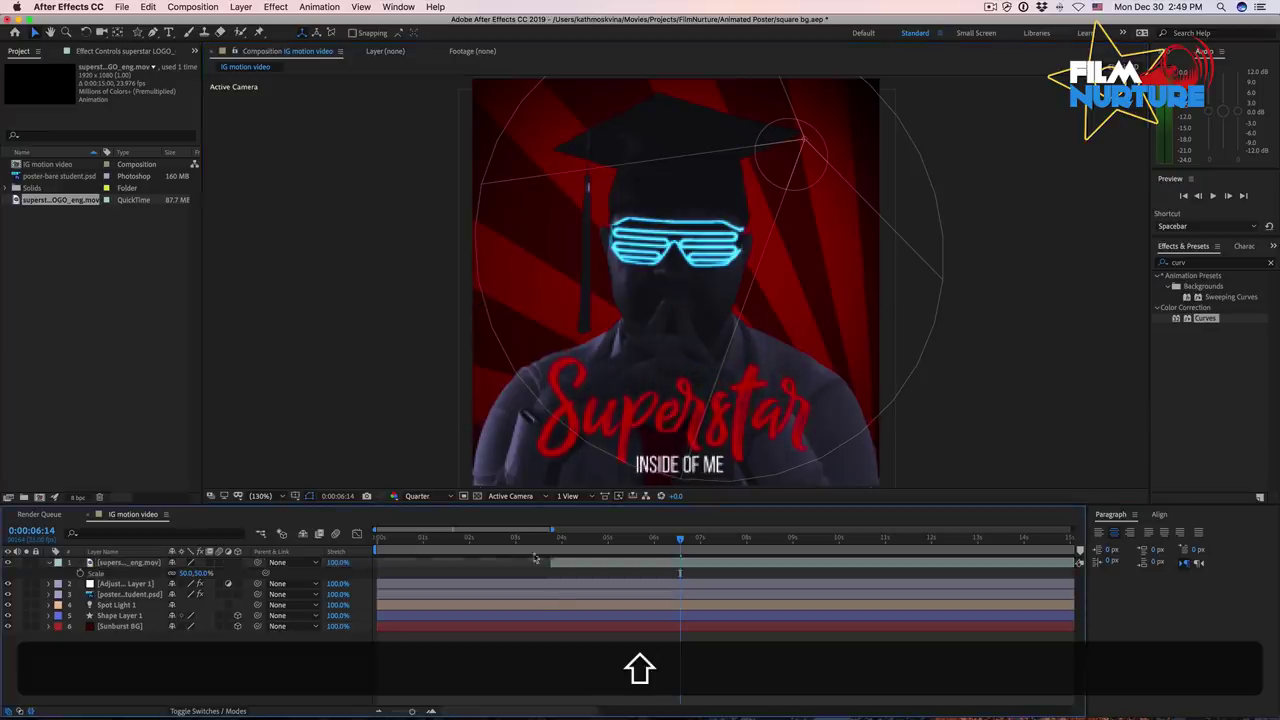
pyautogui.moveTo(680, 540); pyautogui.dragTo(390, 548)
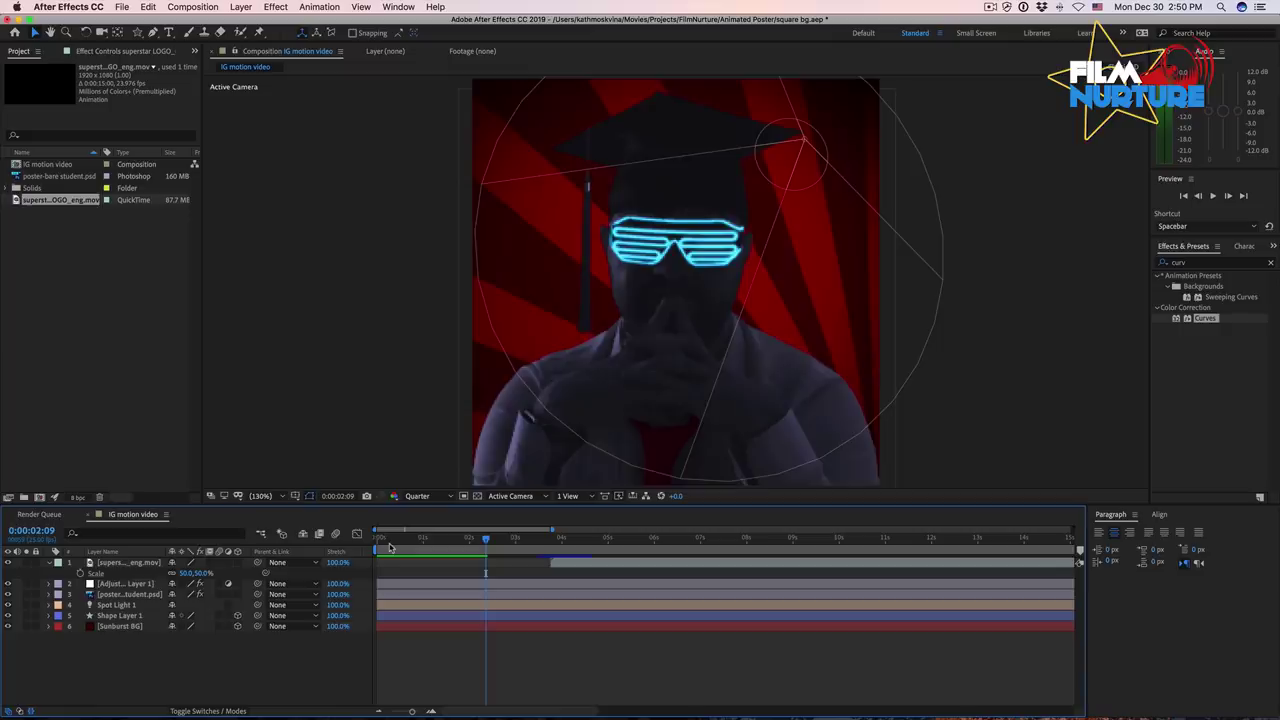
# - Move the logo layer's start to 0:00:02:17 and preview the result
pyautogui.press('space')
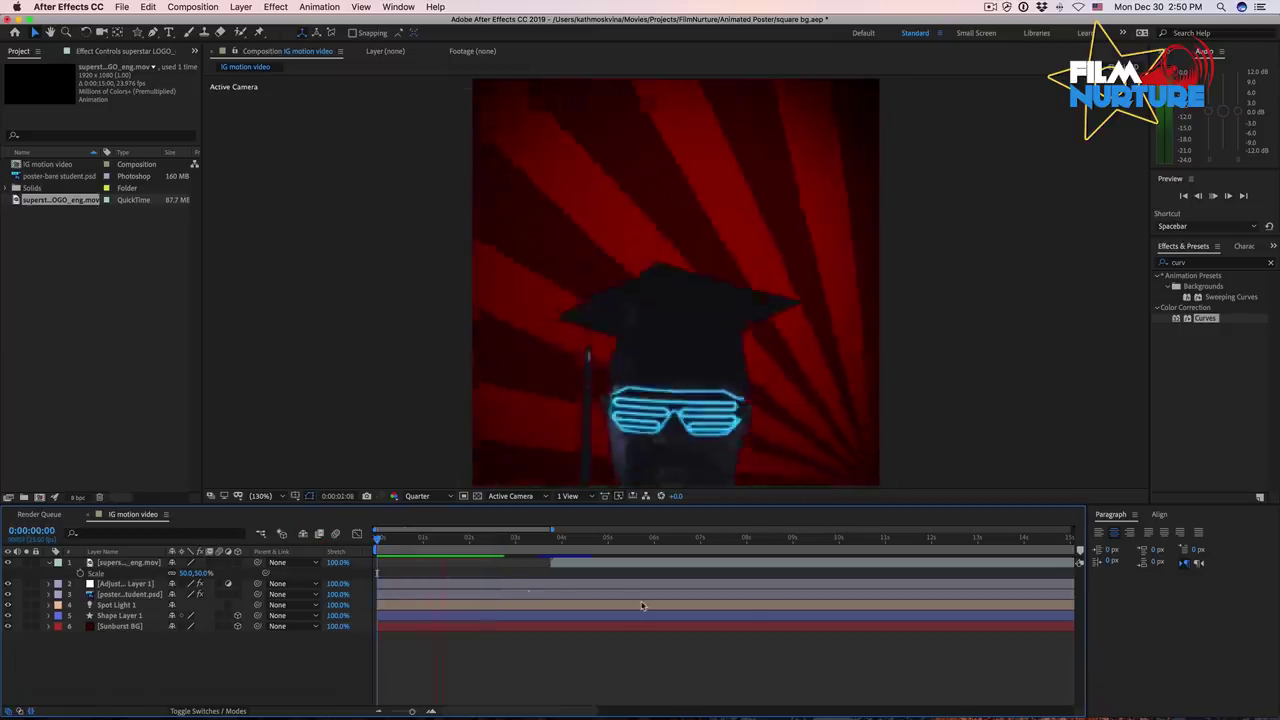
pyautogui.moveTo(585, 566); pyautogui.dragTo(538, 568)
pyautogui.press('Home')
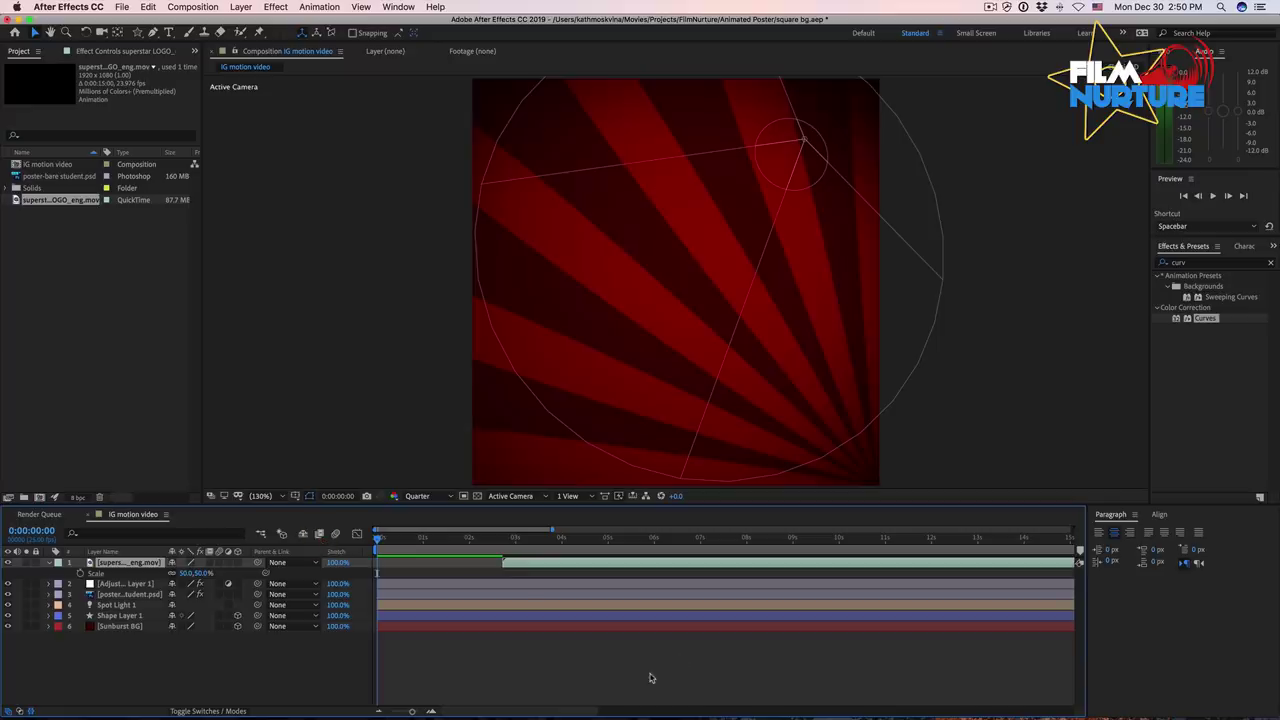
pyautogui.press('space')
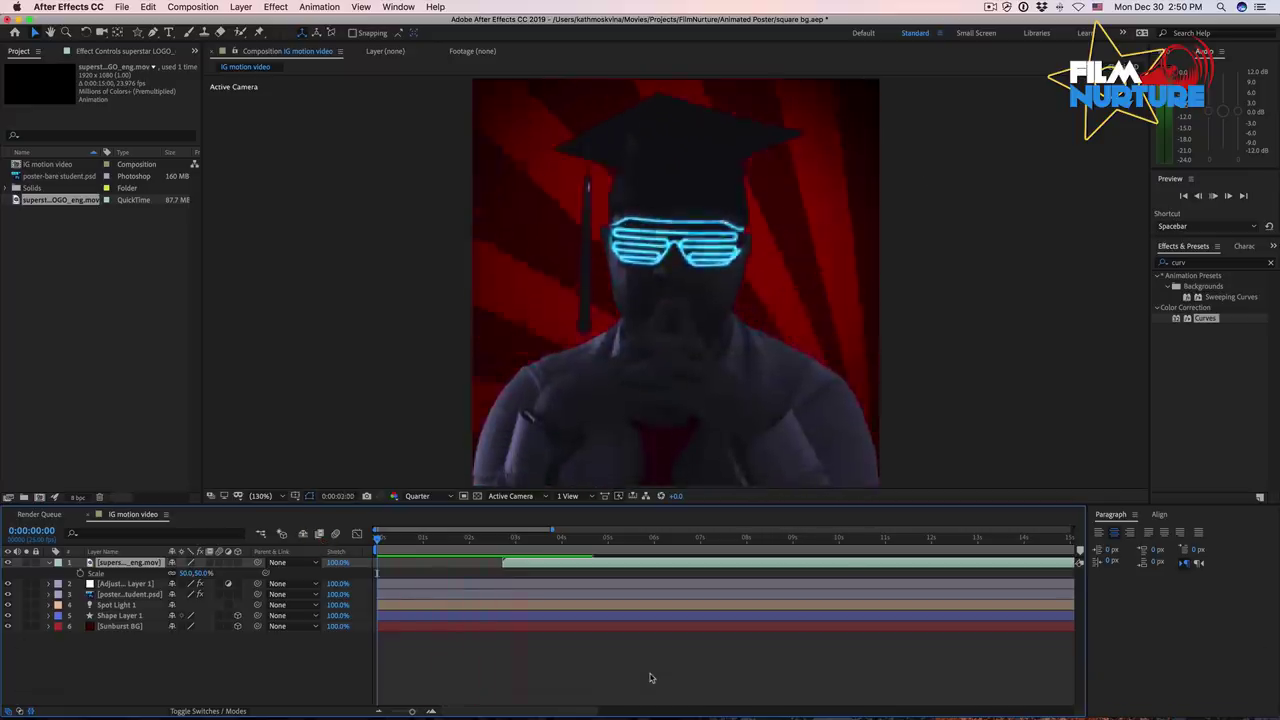
pyautogui.press('space')
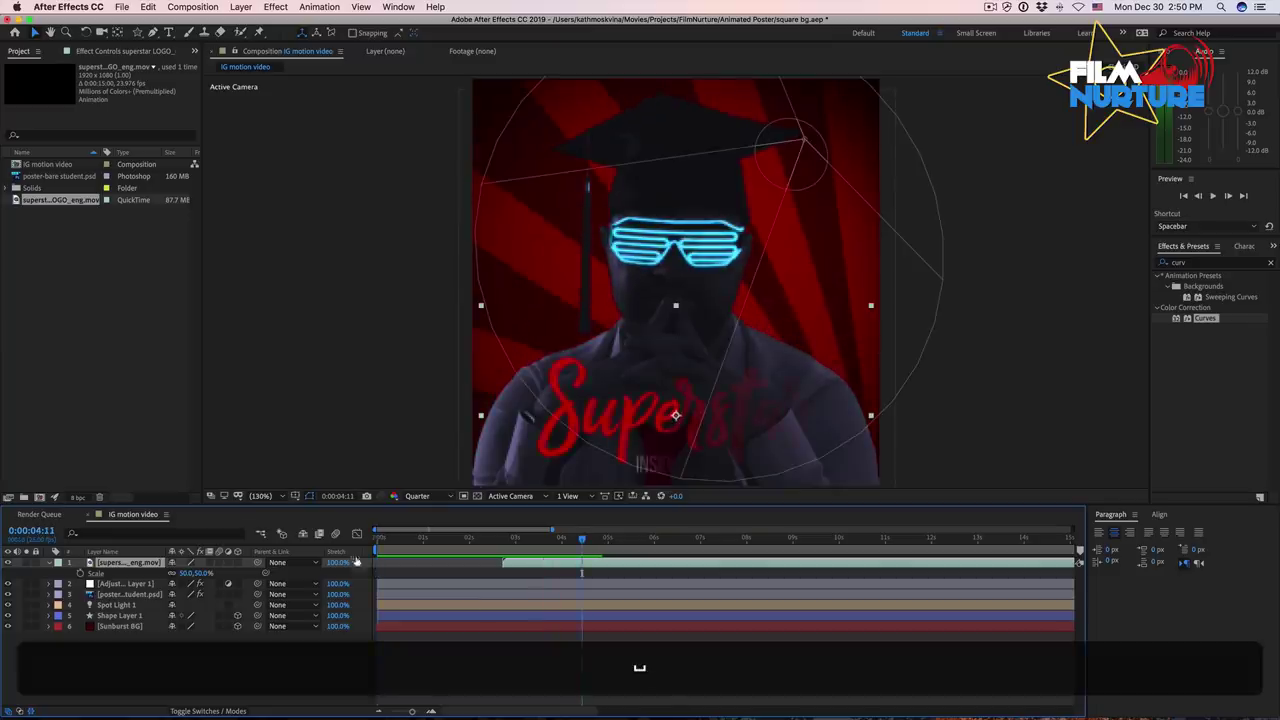
# - Nudge the logo to start slightly earlier, around 1.5 s, and preview the full title
pyautogui.press('Home')
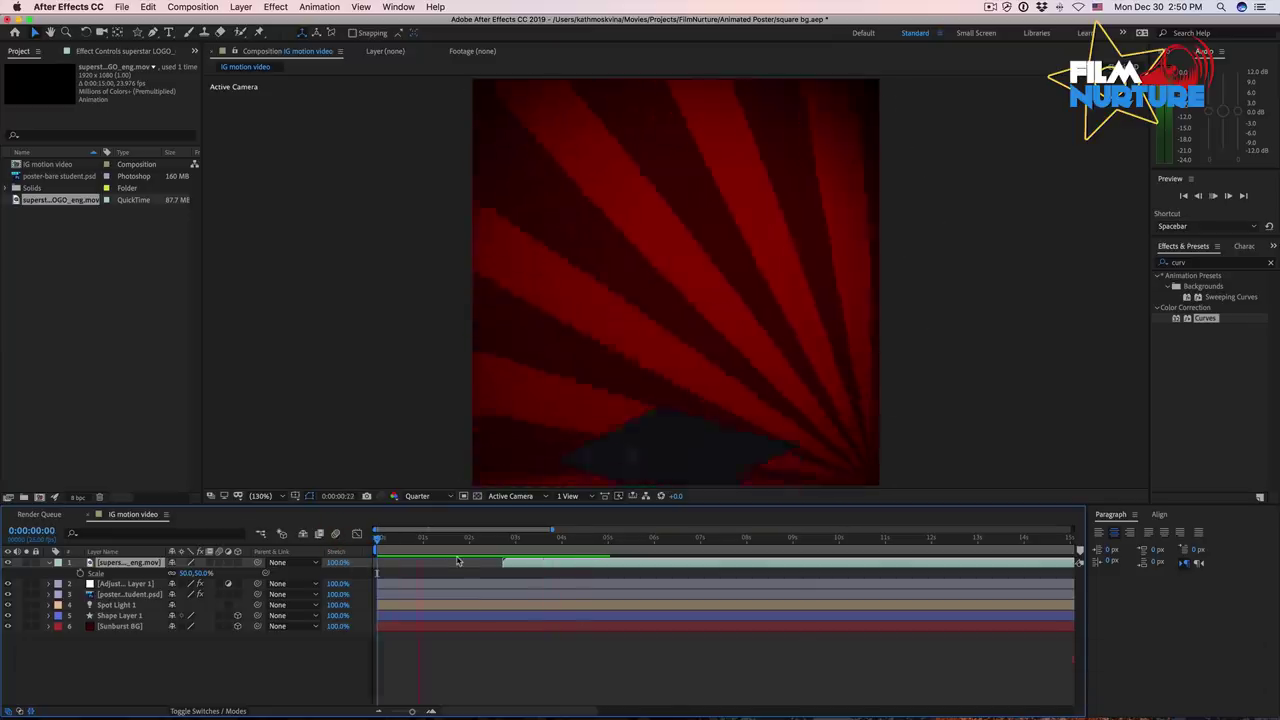
pyautogui.press('space')
pyautogui.press('space')
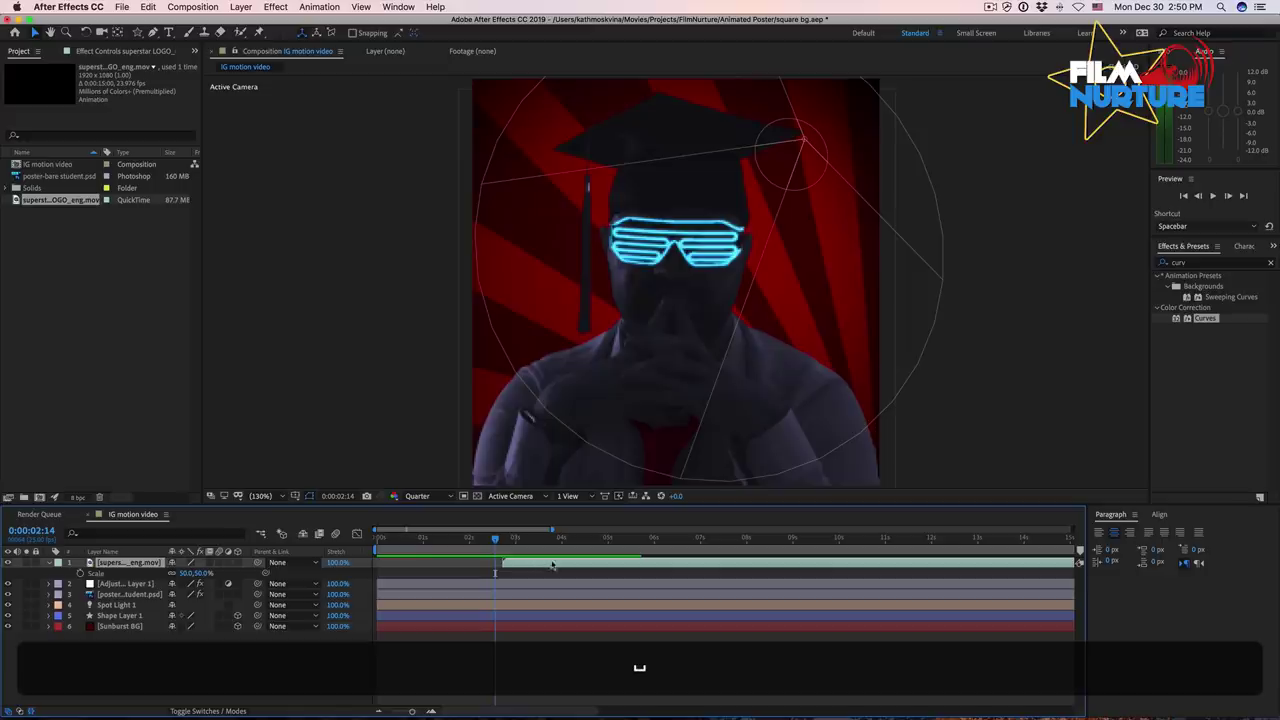
pyautogui.moveTo(552, 566); pyautogui.dragTo(492, 566)
pyautogui.press('space')
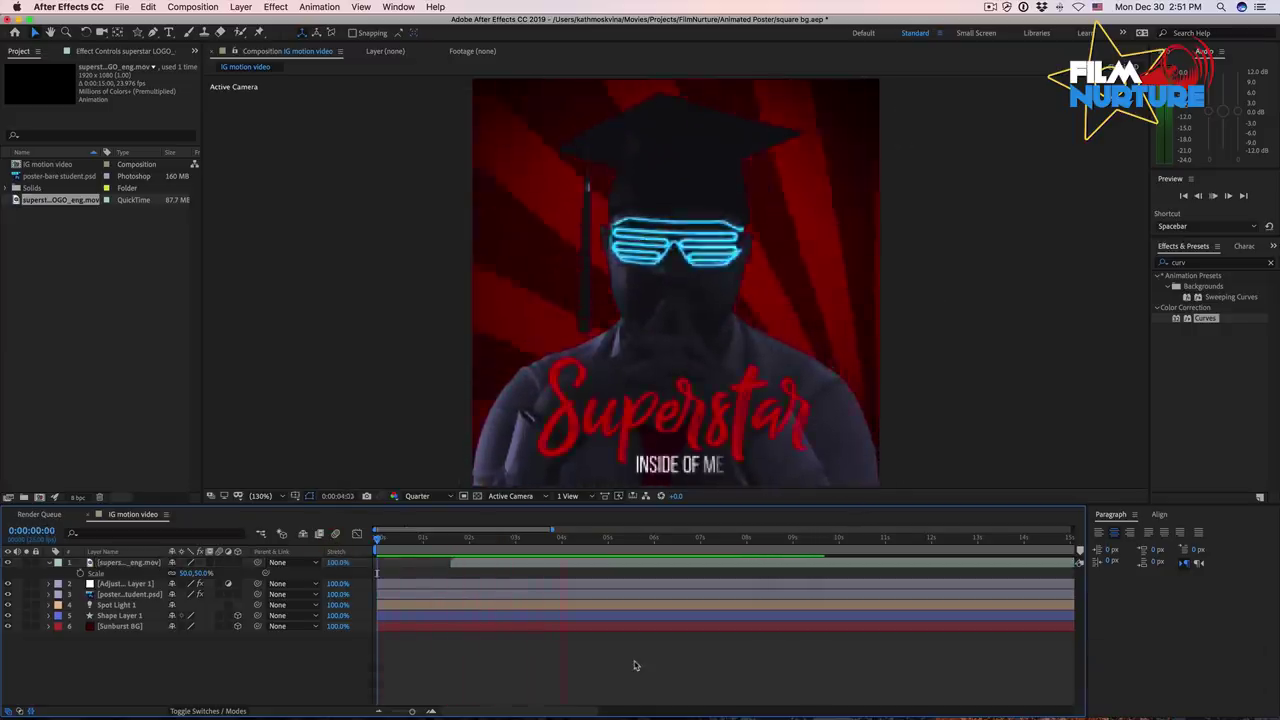
pyautogui.press('space')
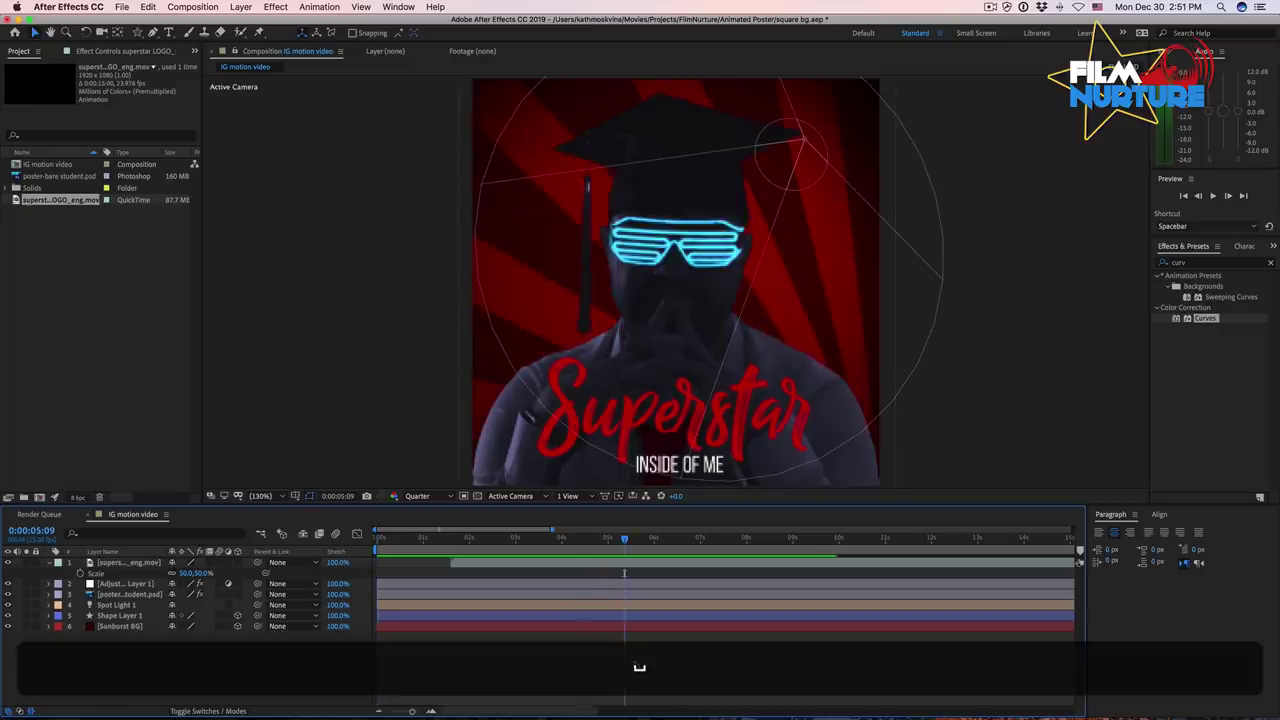